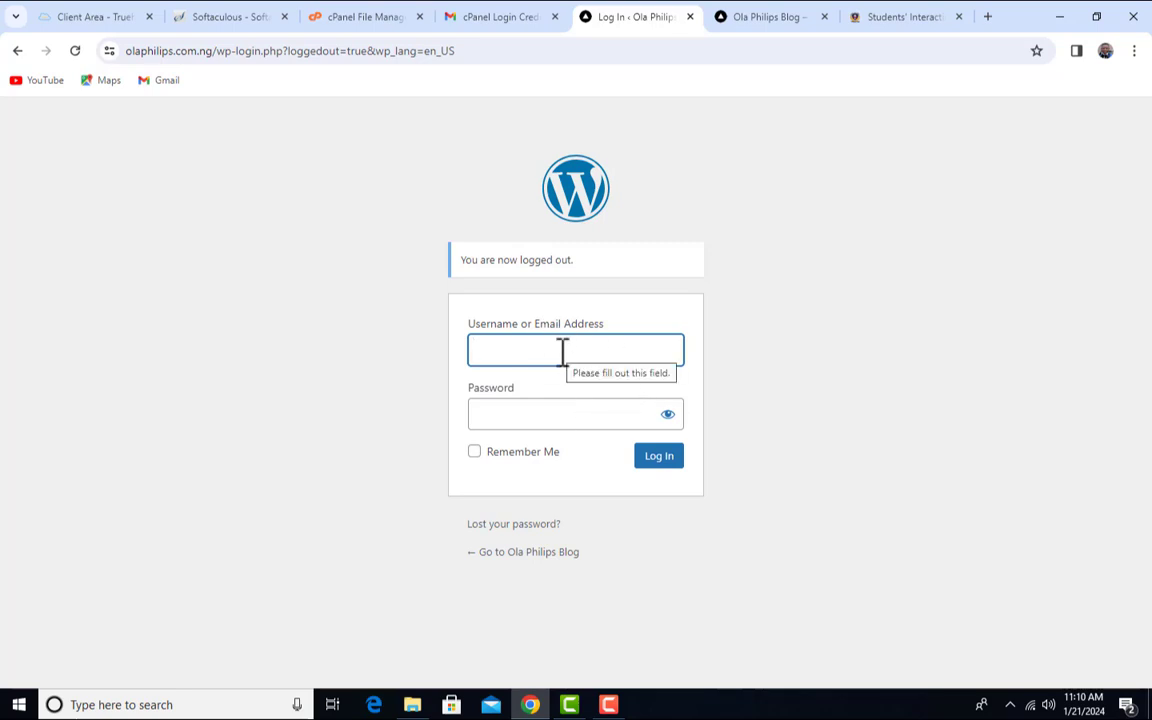
# - Go to the olaphilips.com.ng/wp-admin login page
pyautogui.moveTo(496, 57); pyautogui.dragTo(93, 60)
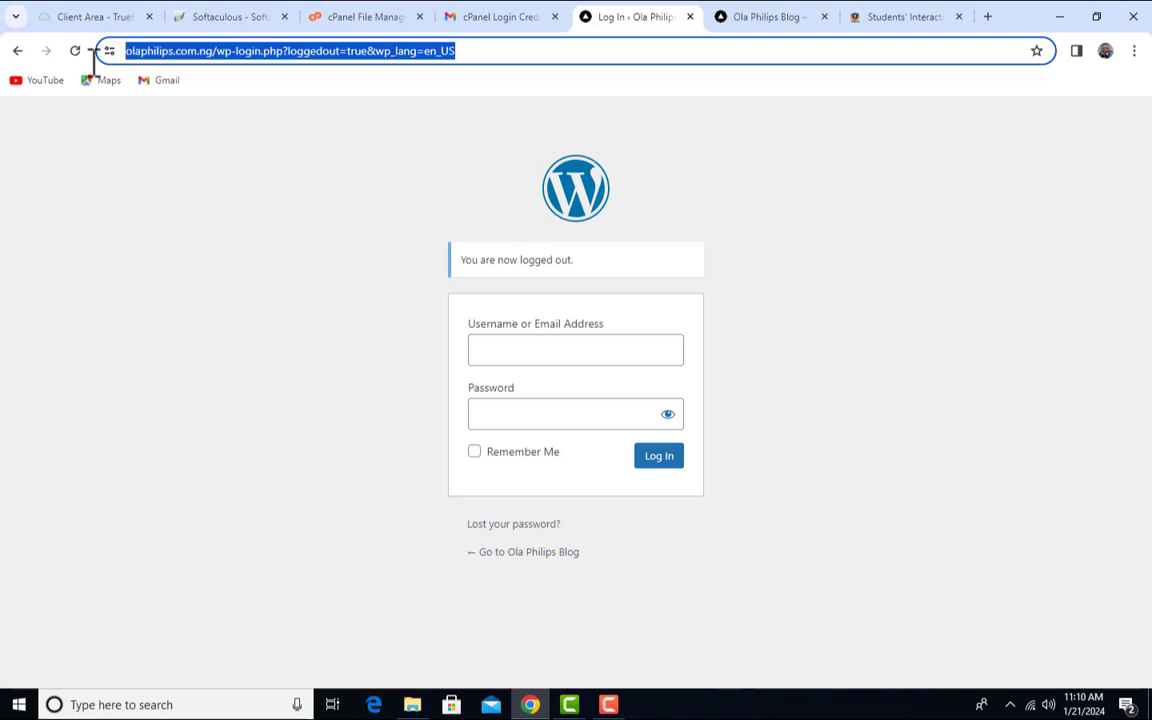
pyautogui.write('olaphilips.com.ng/')
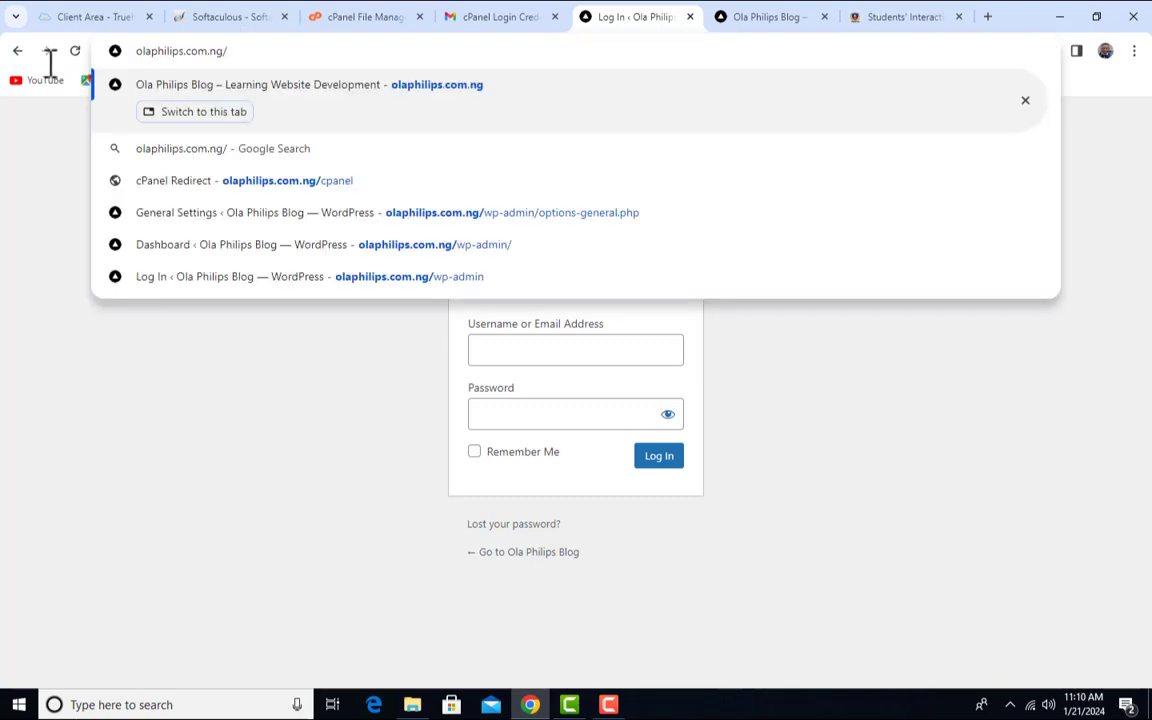
pyautogui.write('w')
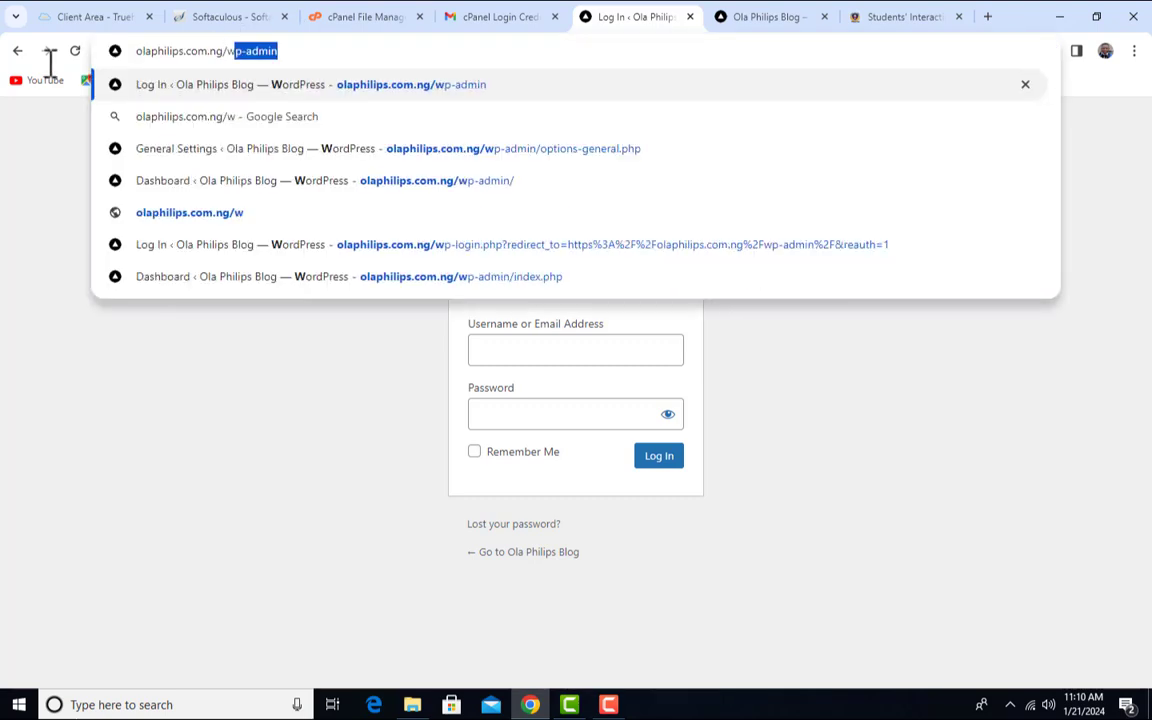
pyautogui.write('p-')
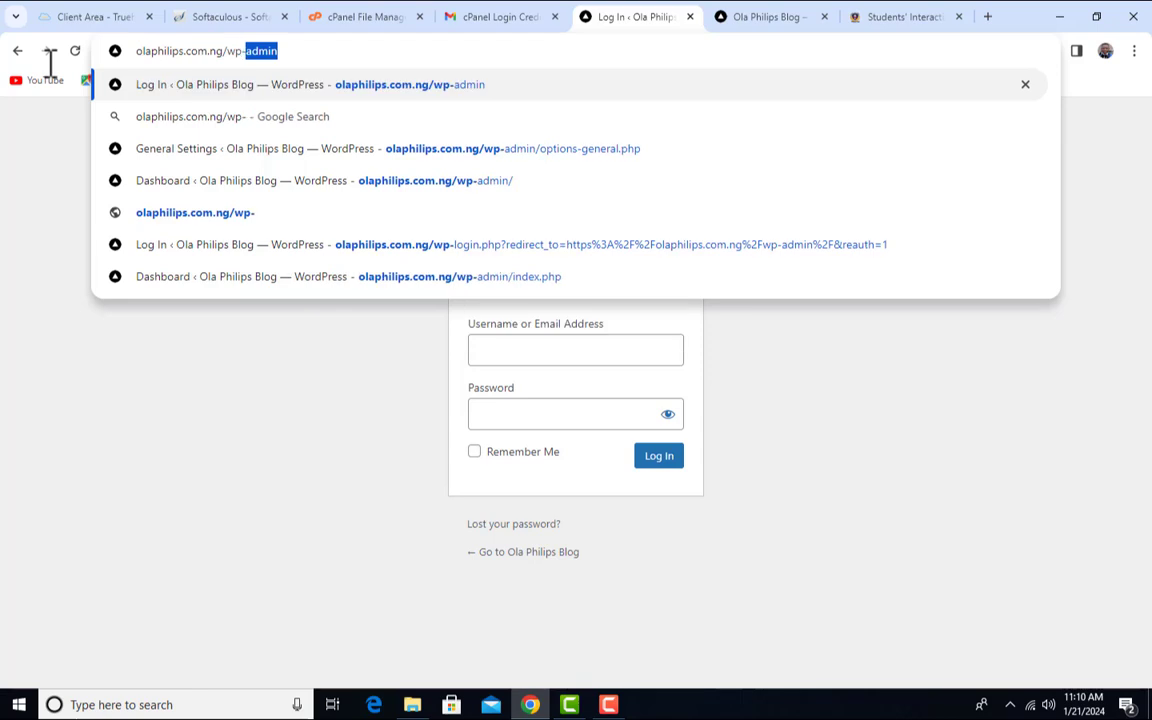
pyautogui.write('admin')
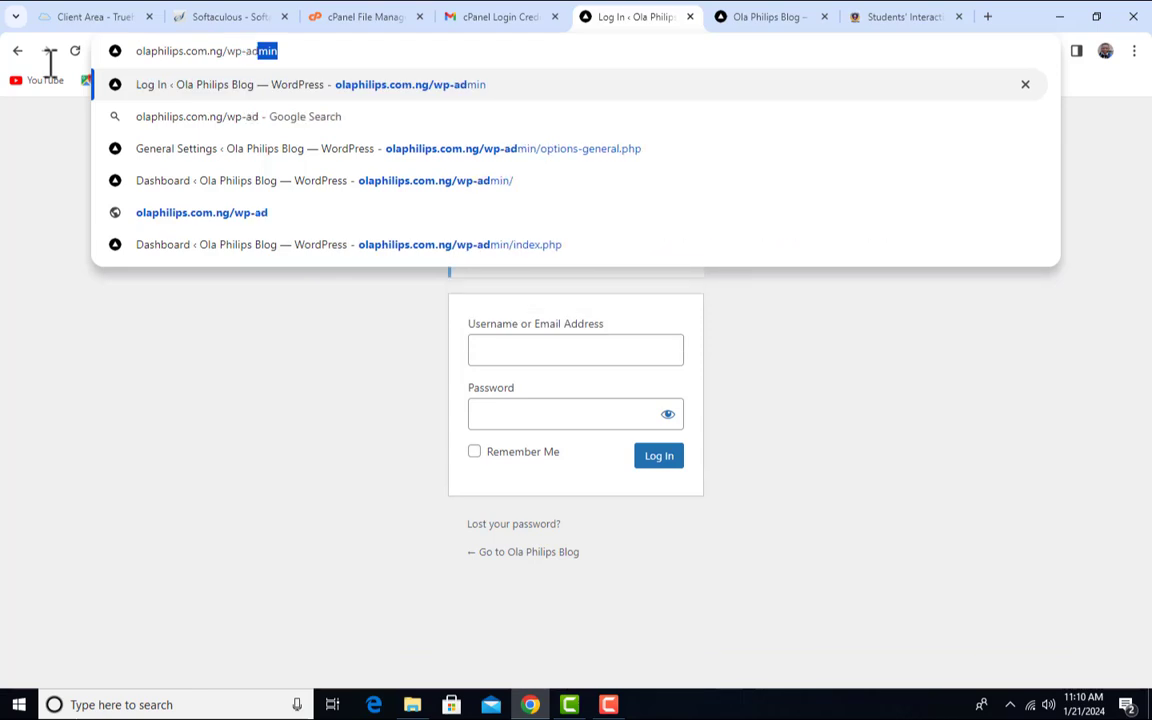
pyautogui.press('Return')
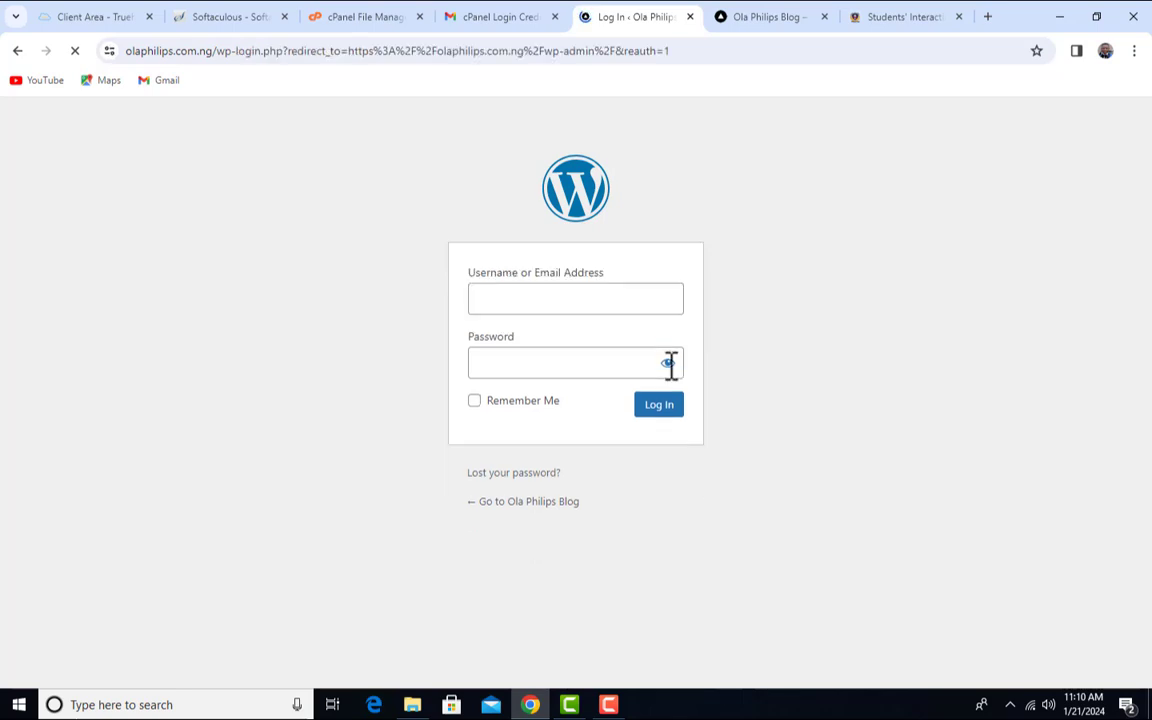
# - Log in with the saved account e-mail and the account password
pyautogui.click(593, 312)
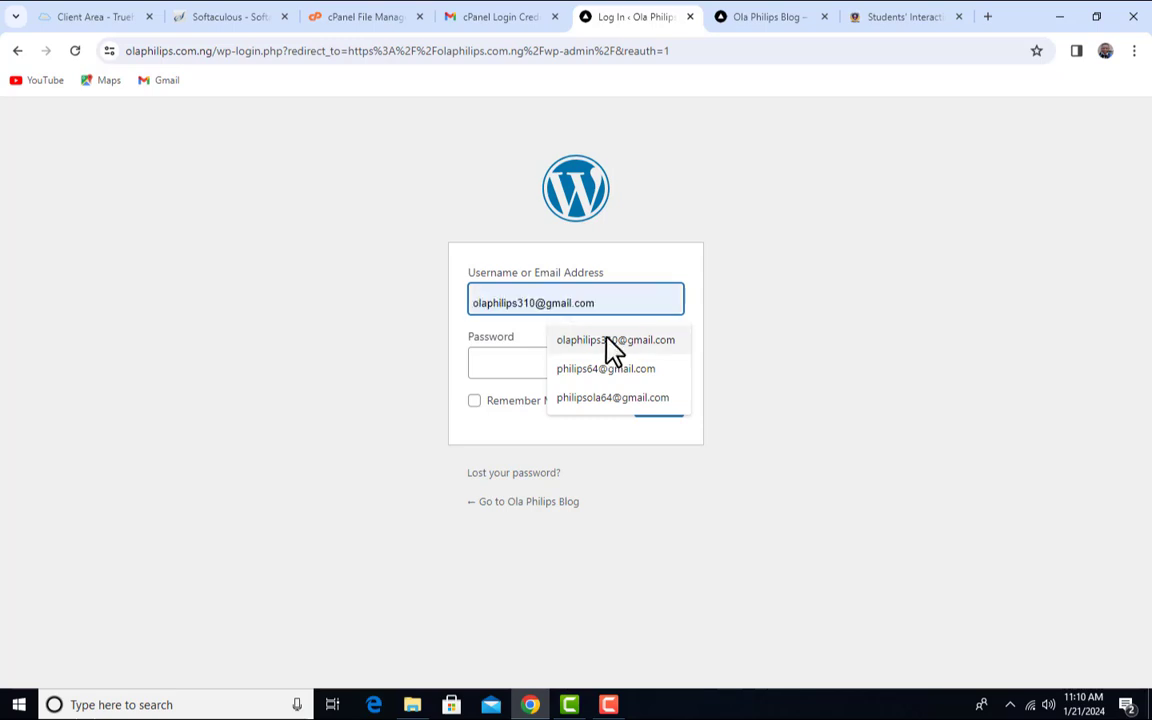
pyautogui.click(586, 399)
pyautogui.click(566, 370)
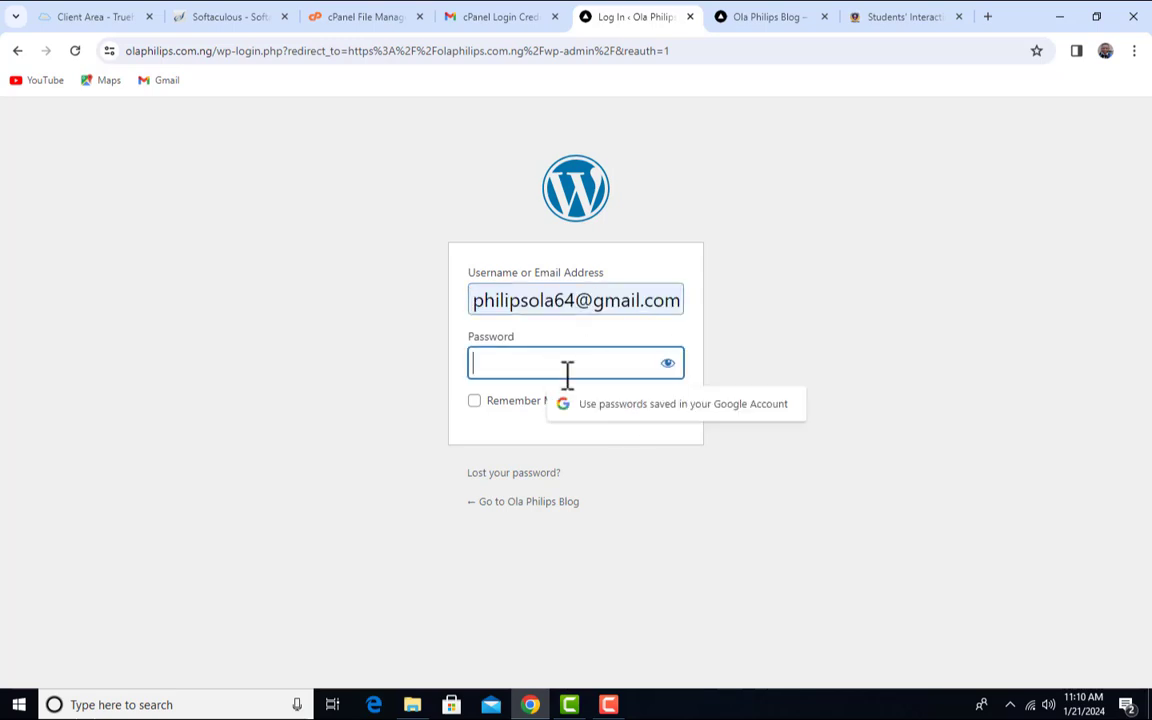
pyautogui.write('••••')
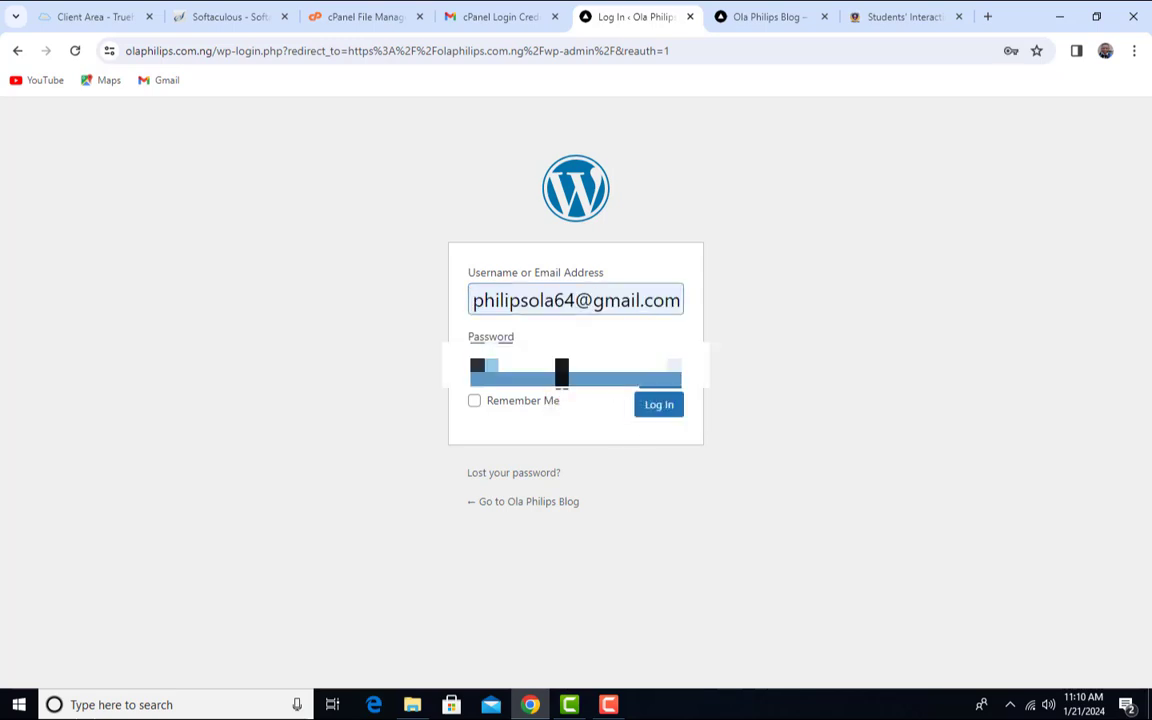
pyautogui.write('••••••')
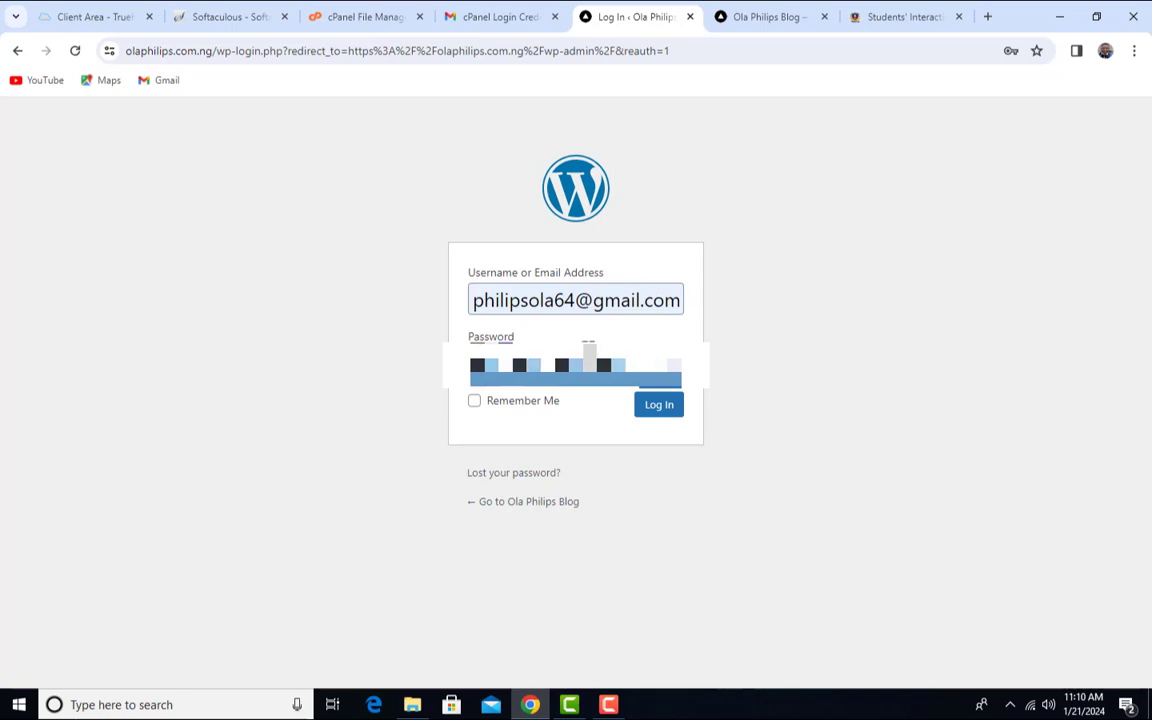
pyautogui.click(661, 410)
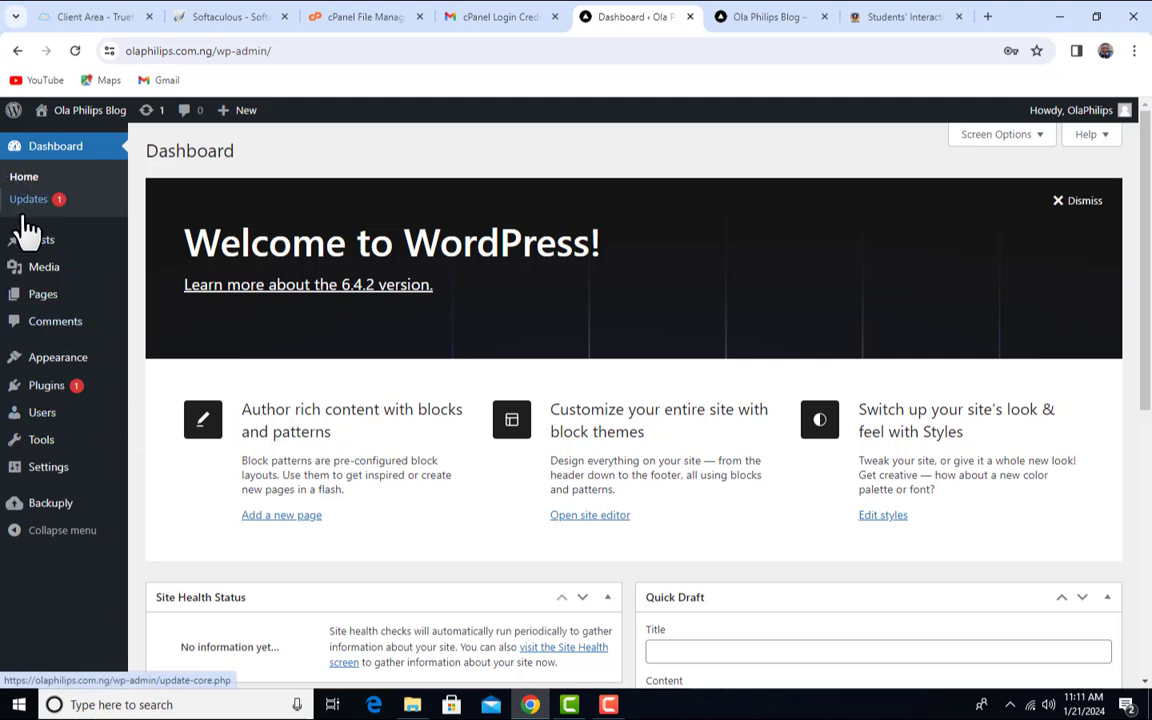
# - Reveal the Posts, Pages and Settings submenus in the admin sidebar
pyautogui.moveTo(38, 242)
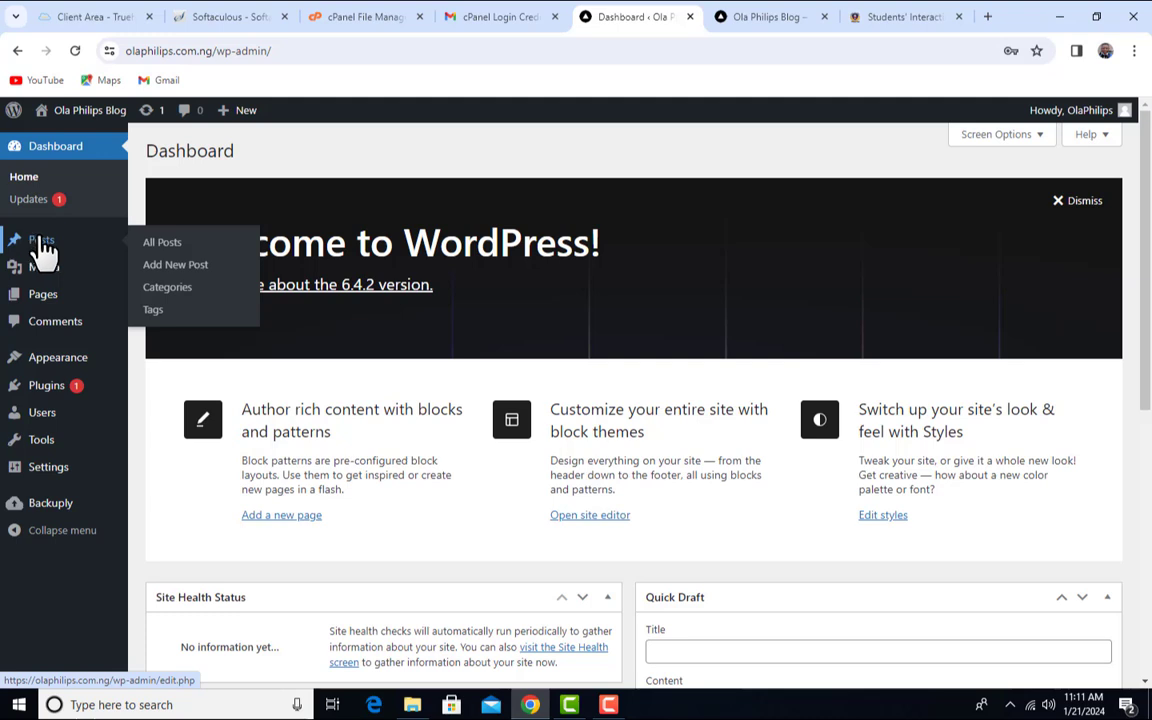
pyautogui.moveTo(52, 300)
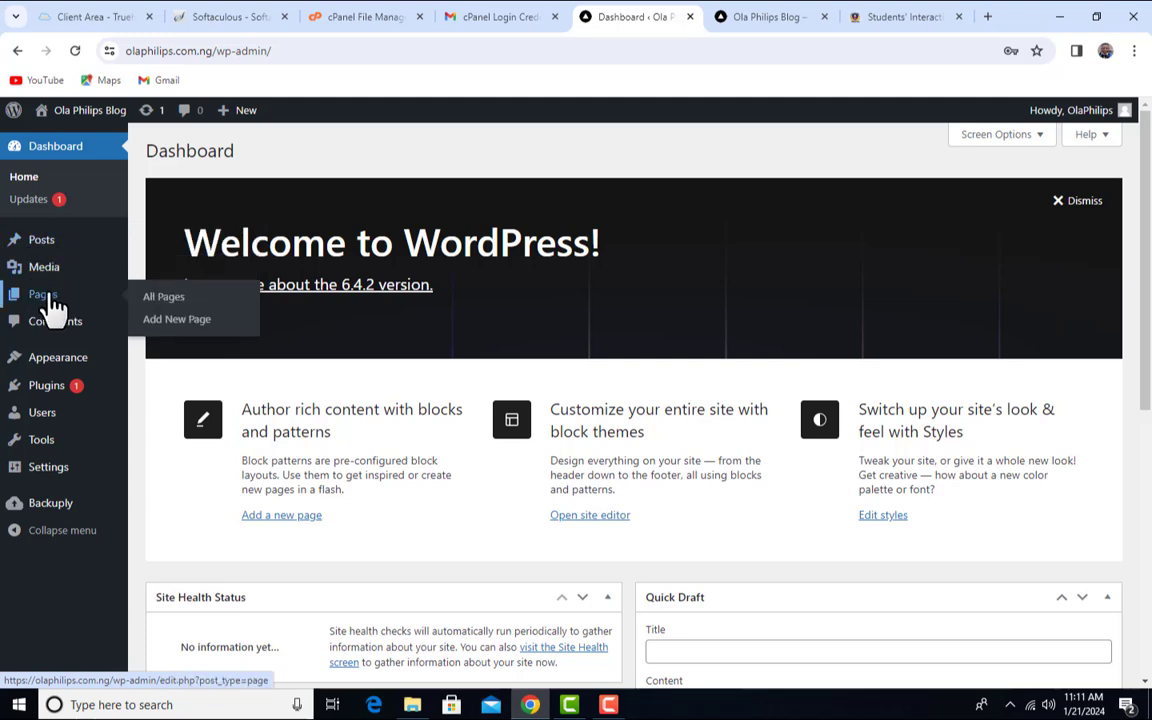
pyautogui.moveTo(69, 468)
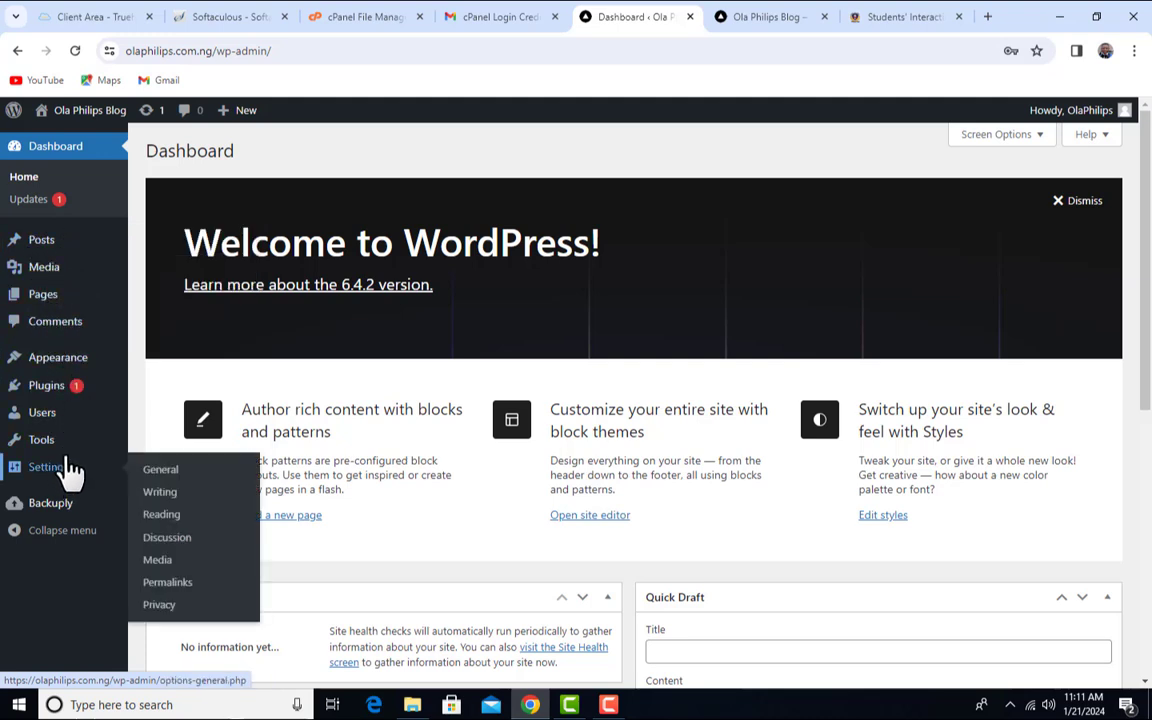
pyautogui.moveTo(58, 370)
# - Open General Settings and point out the heading and the Site Title 'Ola Philips Blog'
pyautogui.click(62, 480)
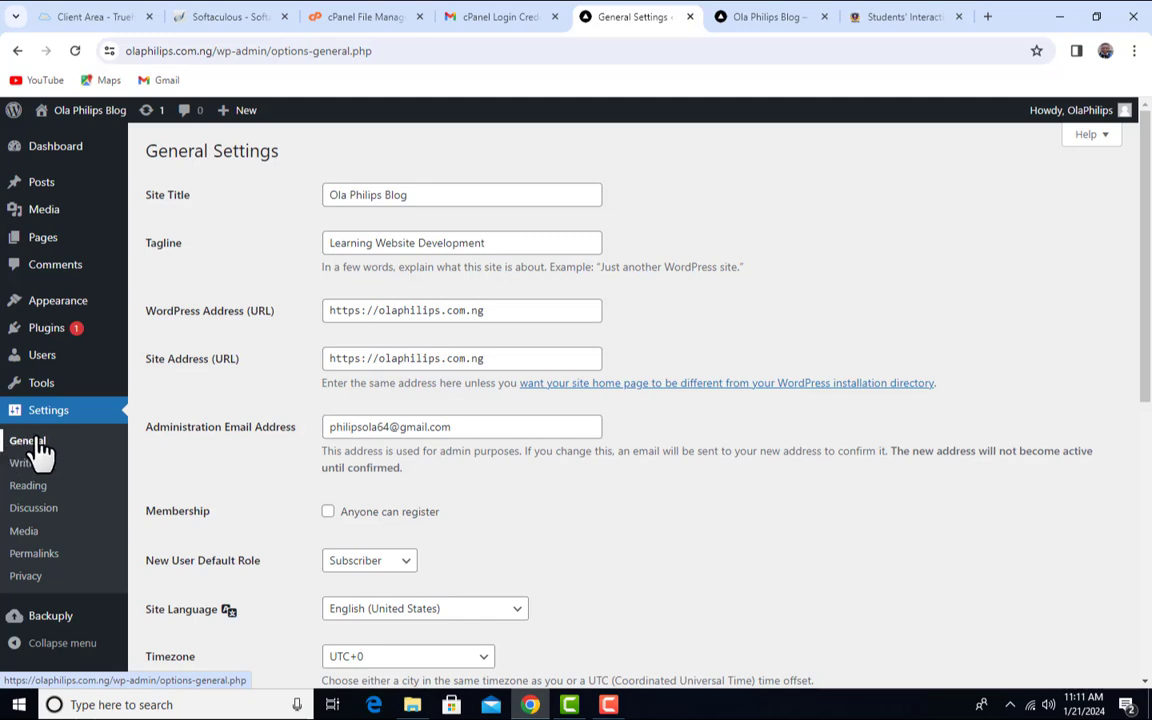
pyautogui.moveTo(158, 151); pyautogui.dragTo(317, 152)
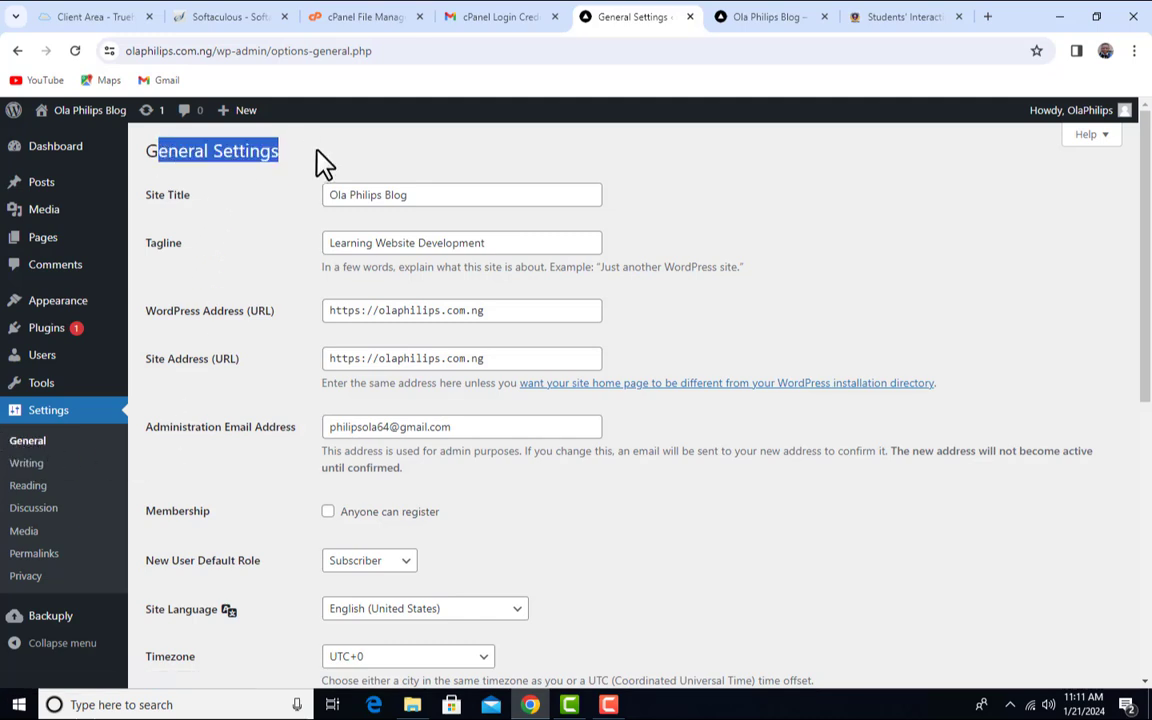
pyautogui.click(506, 157)
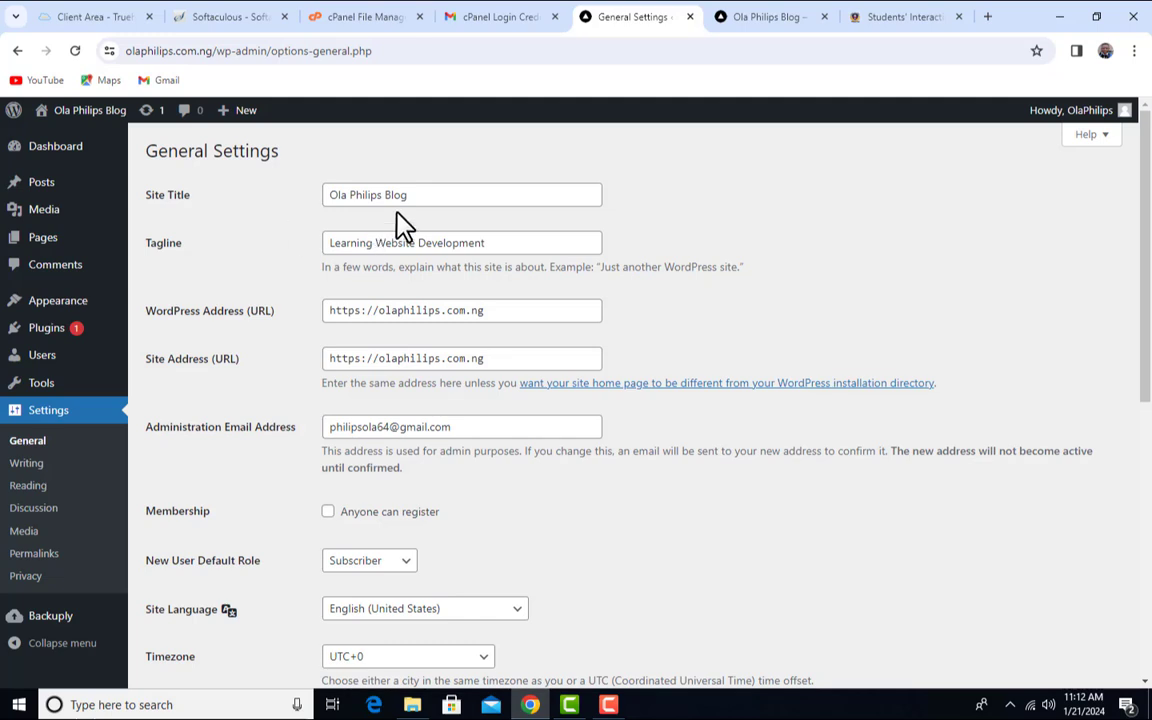
pyautogui.moveTo(472, 195); pyautogui.dragTo(327, 195)
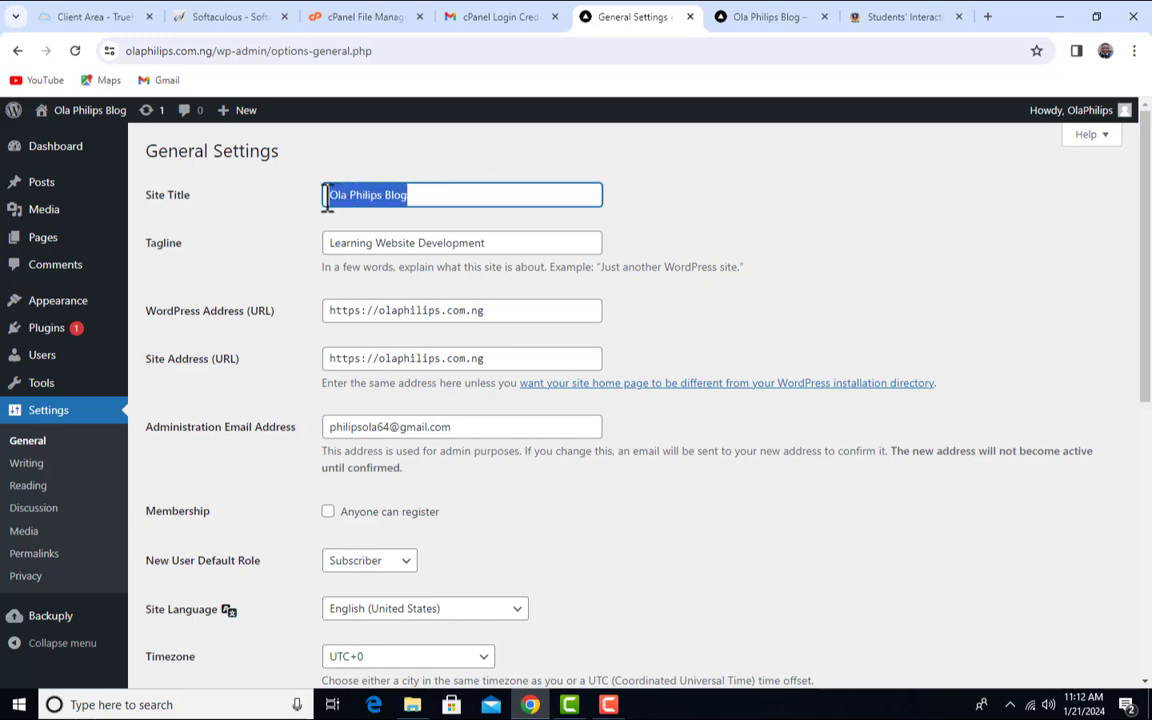
pyautogui.click(230, 255)
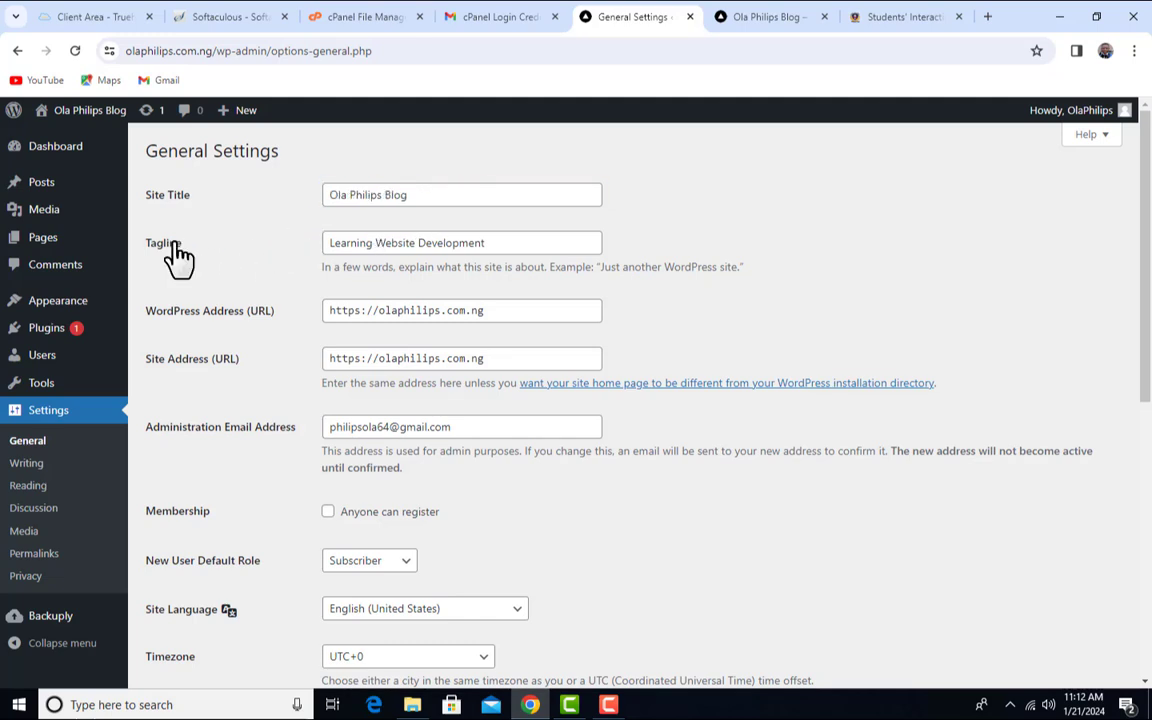
# - Review the tagline 'Learning Website Development', then switch to the blog's public front page
pyautogui.click(355, 245)
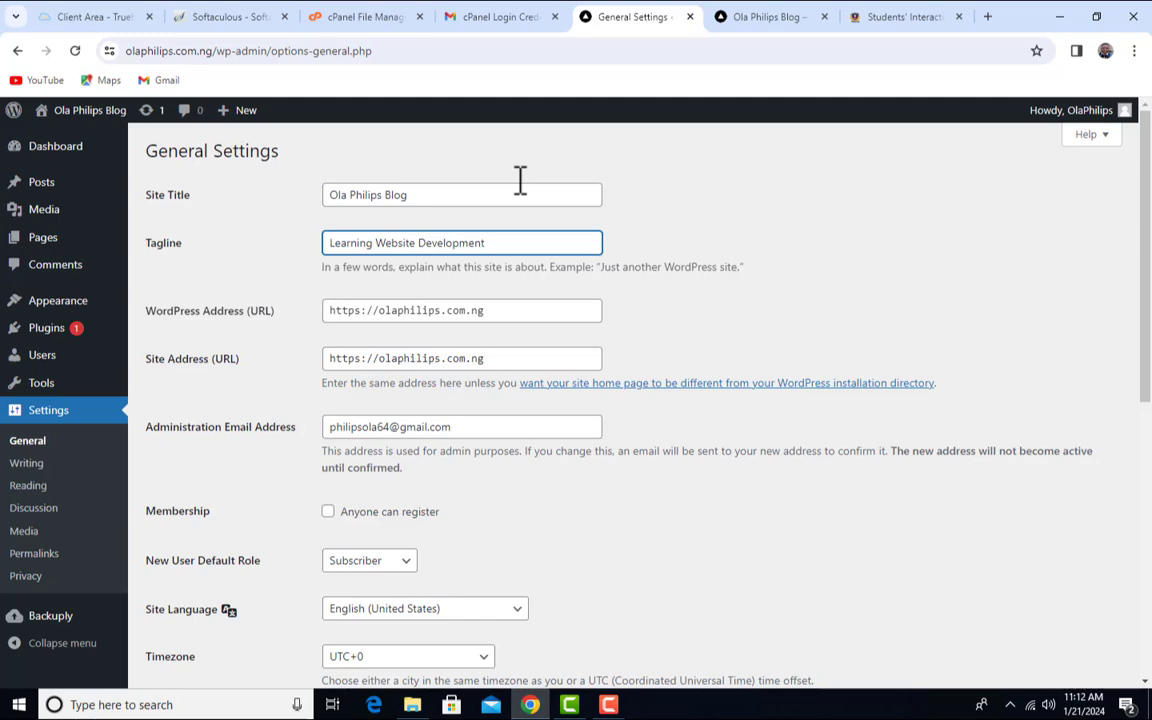
pyautogui.click(429, 196)
pyautogui.click(509, 245)
pyautogui.moveTo(501, 243); pyautogui.dragTo(471, 241)
pyautogui.click(655, 196)
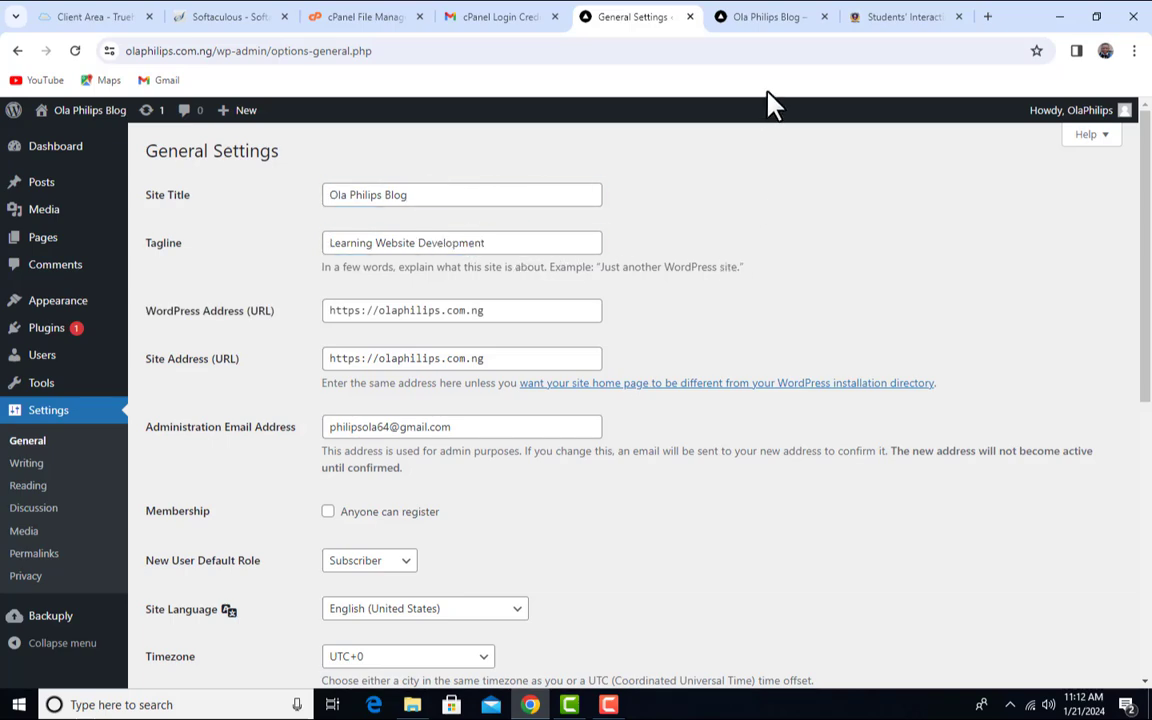
pyautogui.click(770, 16)
# - Switch between General Settings and the front page, scrolling through the front page
pyautogui.scroll(10, 725, 316)
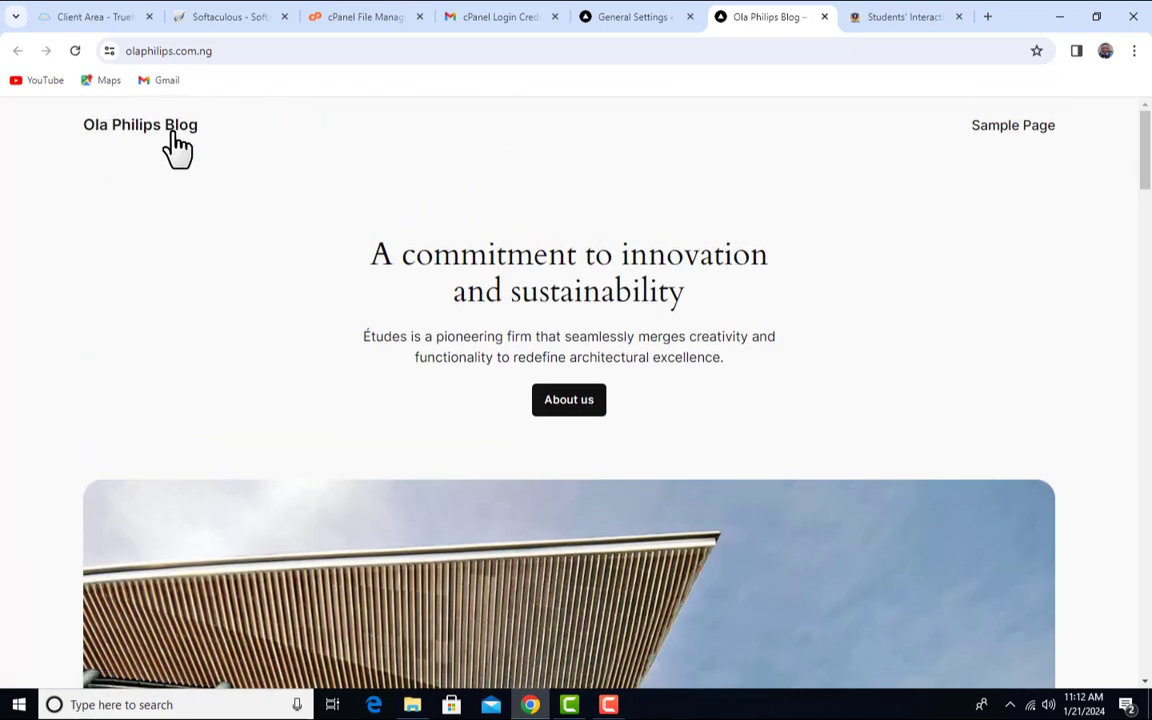
pyautogui.click(630, 16)
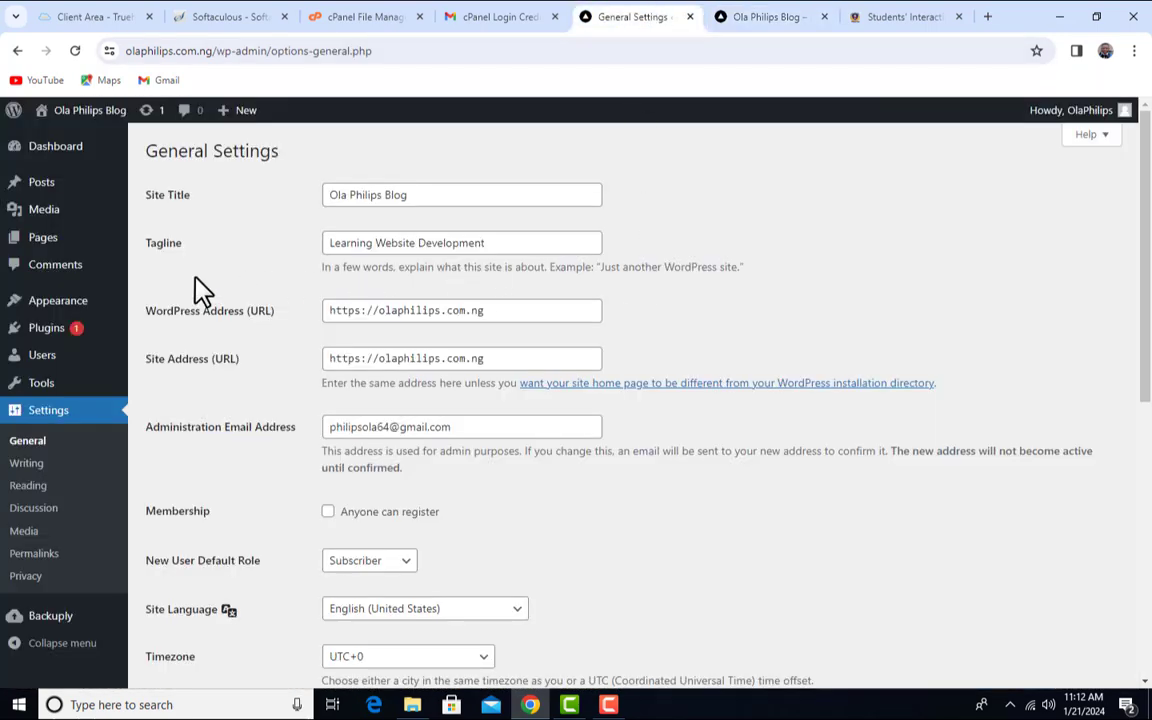
pyautogui.click(775, 16)
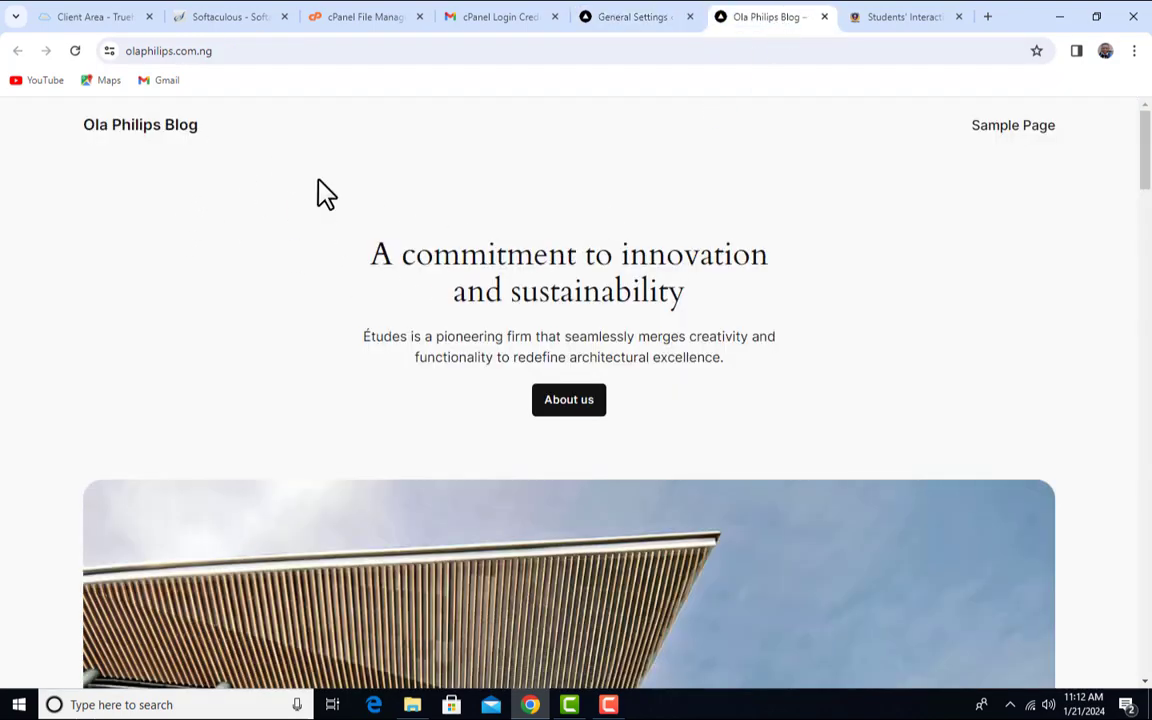
pyautogui.scroll(-20, 424, 314)
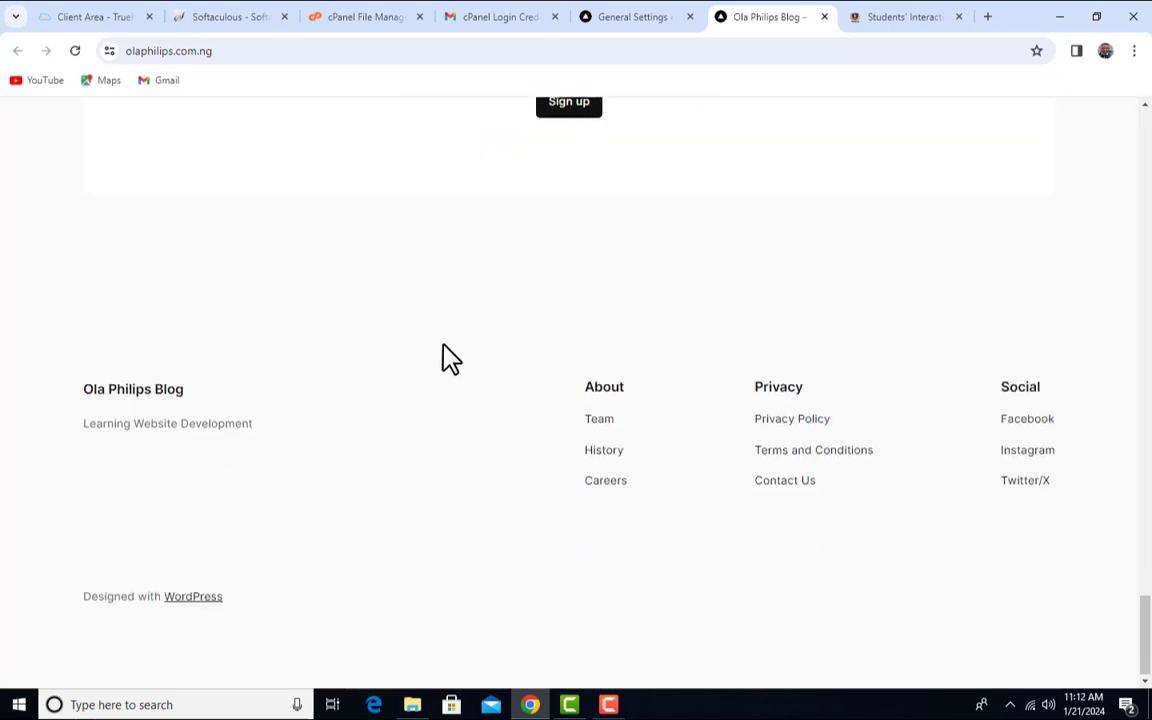
pyautogui.scroll(1, 442, 365)
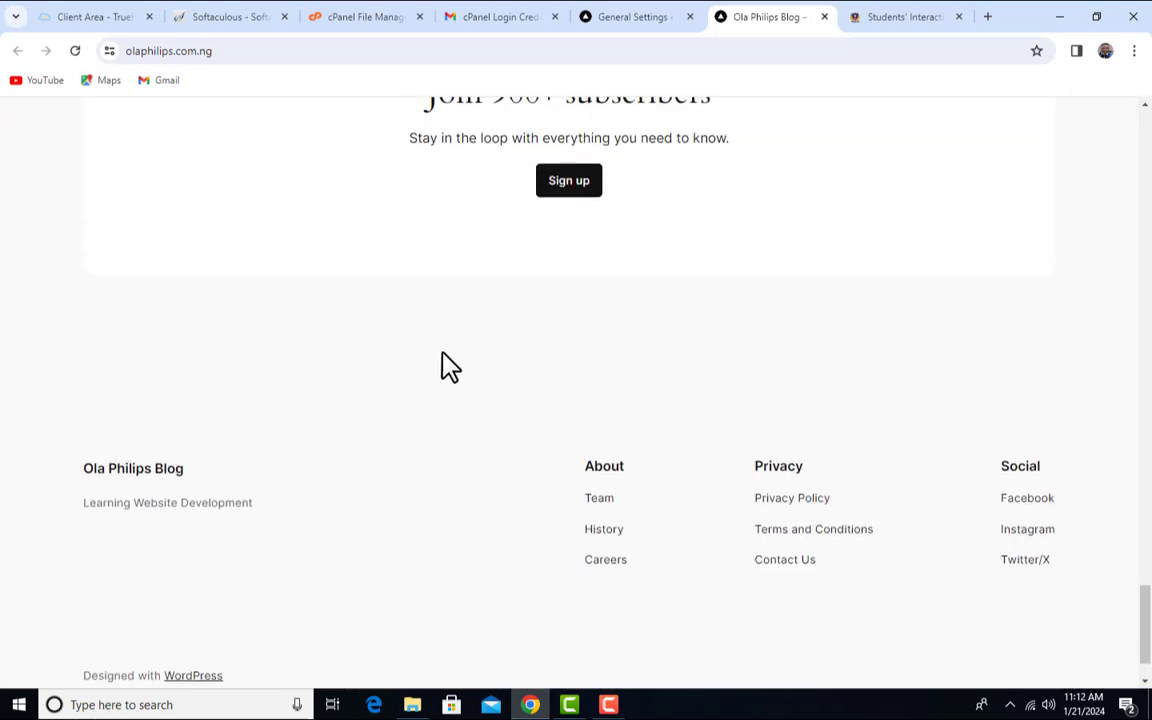
pyautogui.scroll(-1, 445, 370)
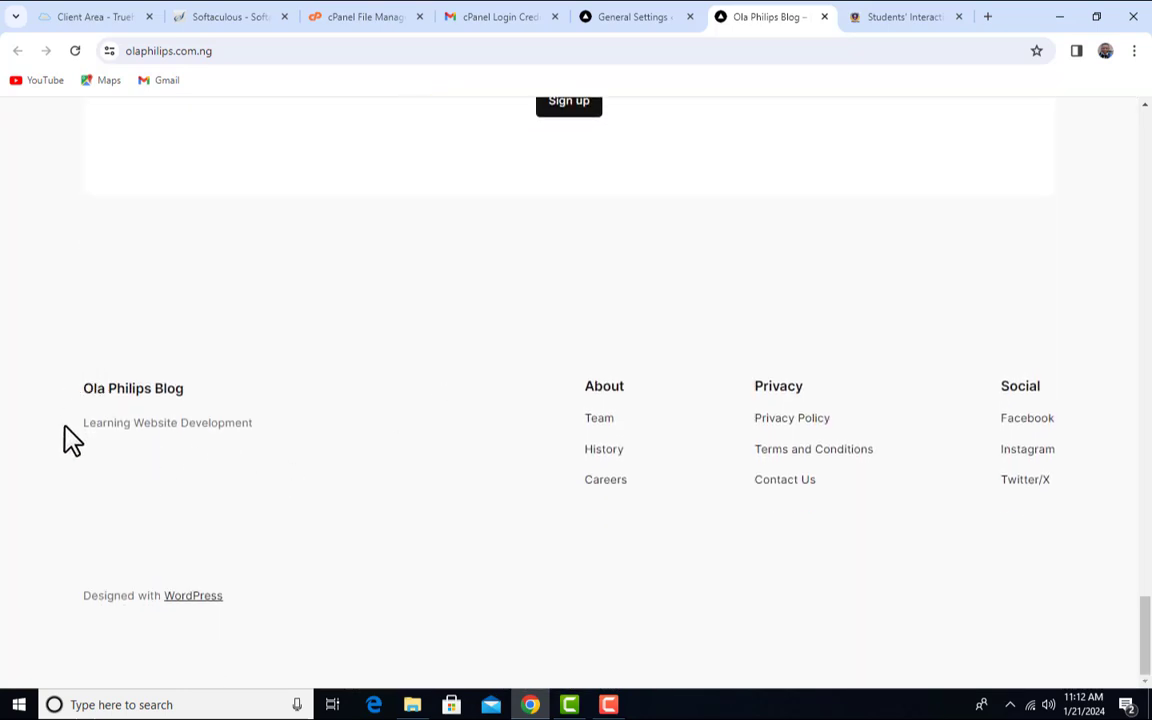
# - Highlight the footer site name and tagline 'Learning Website Development' on the front page
pyautogui.moveTo(329, 442); pyautogui.dragTo(108, 406)
pyautogui.click(279, 386)
pyautogui.moveTo(244, 442); pyautogui.dragTo(74, 433)
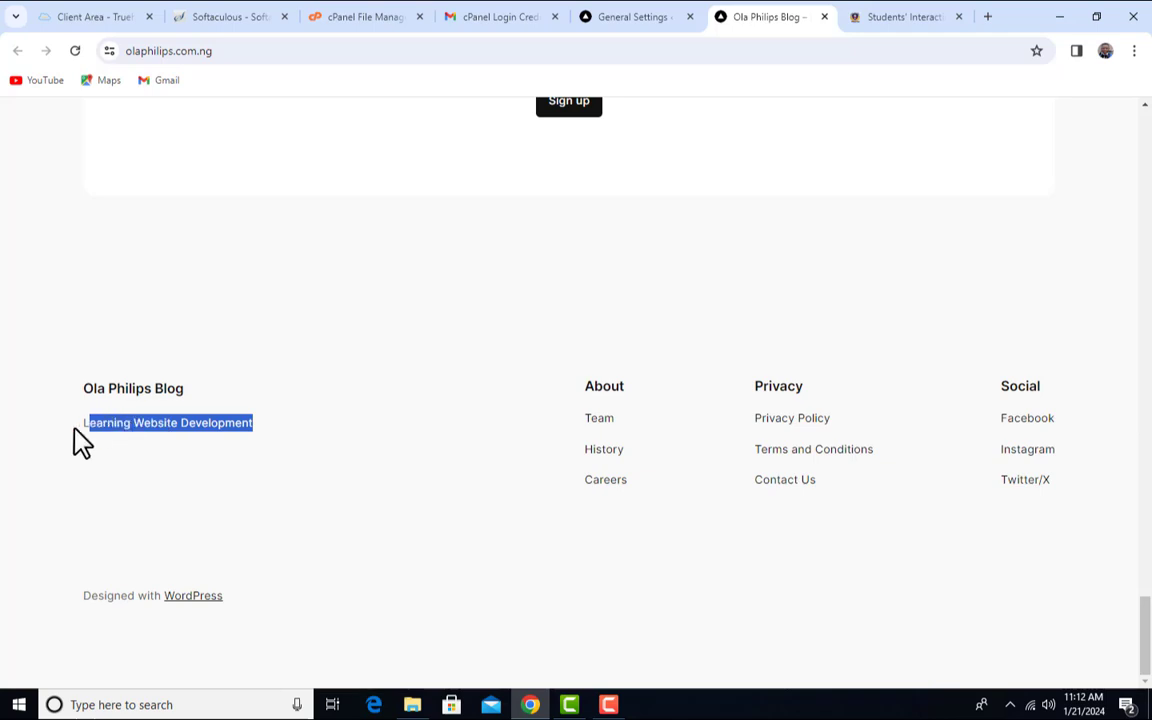
pyautogui.scroll(9, 427, 417)
pyautogui.middleClick(630, 440)
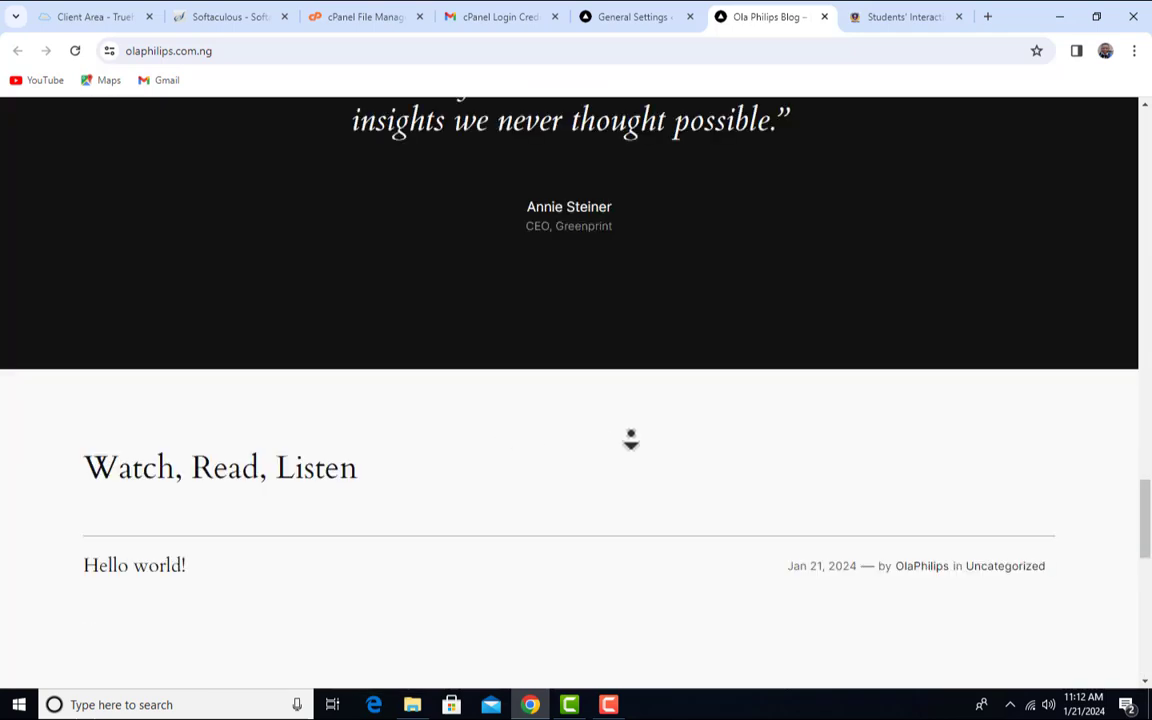
# - Compare the tagline word 'Development' in General Settings against the front page
pyautogui.click(630, 14)
pyautogui.doubleClick(424, 243)
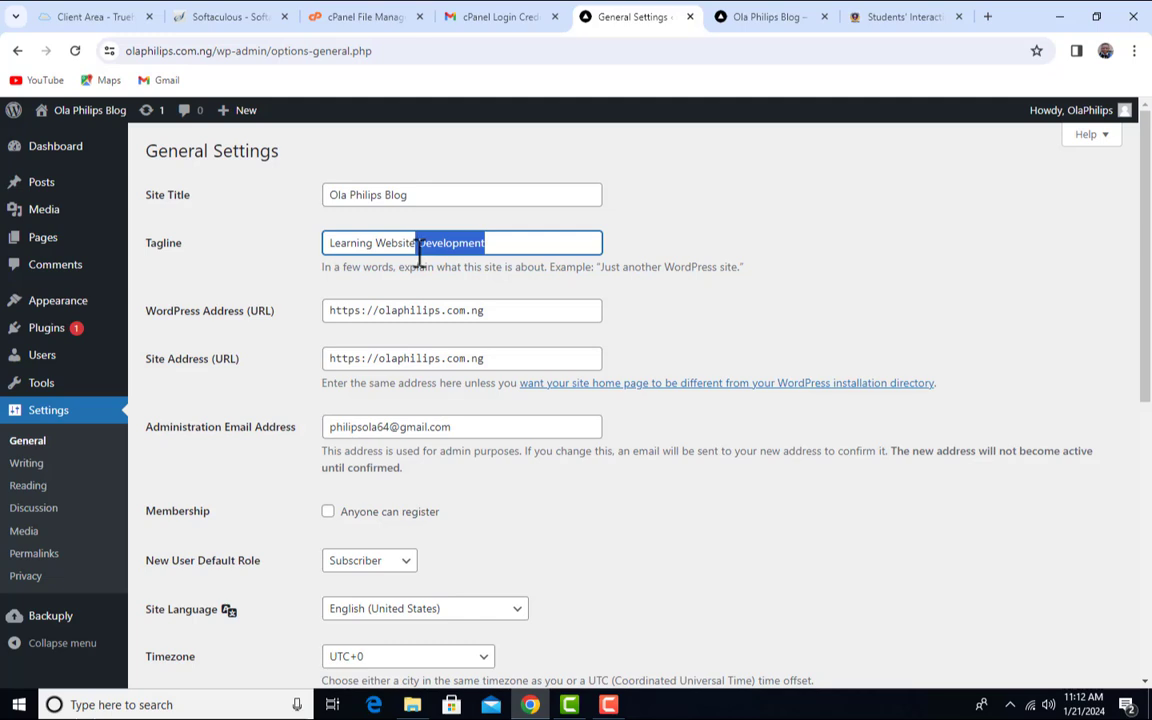
pyautogui.click(521, 244)
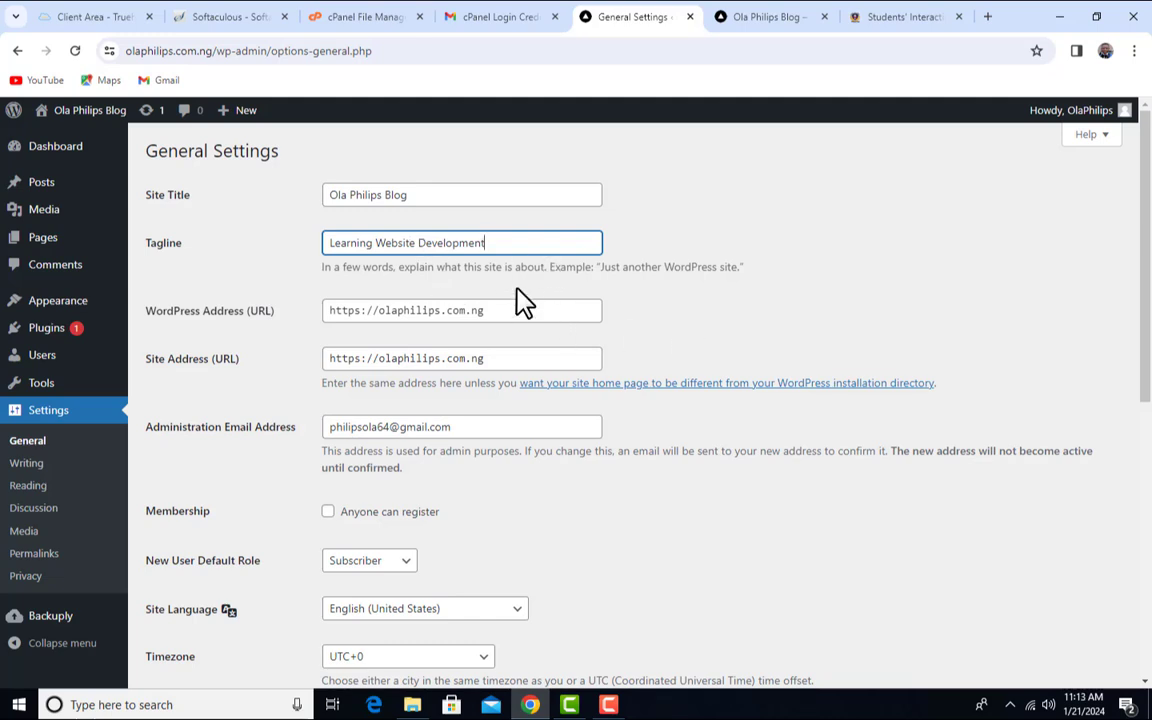
pyautogui.click(805, 18)
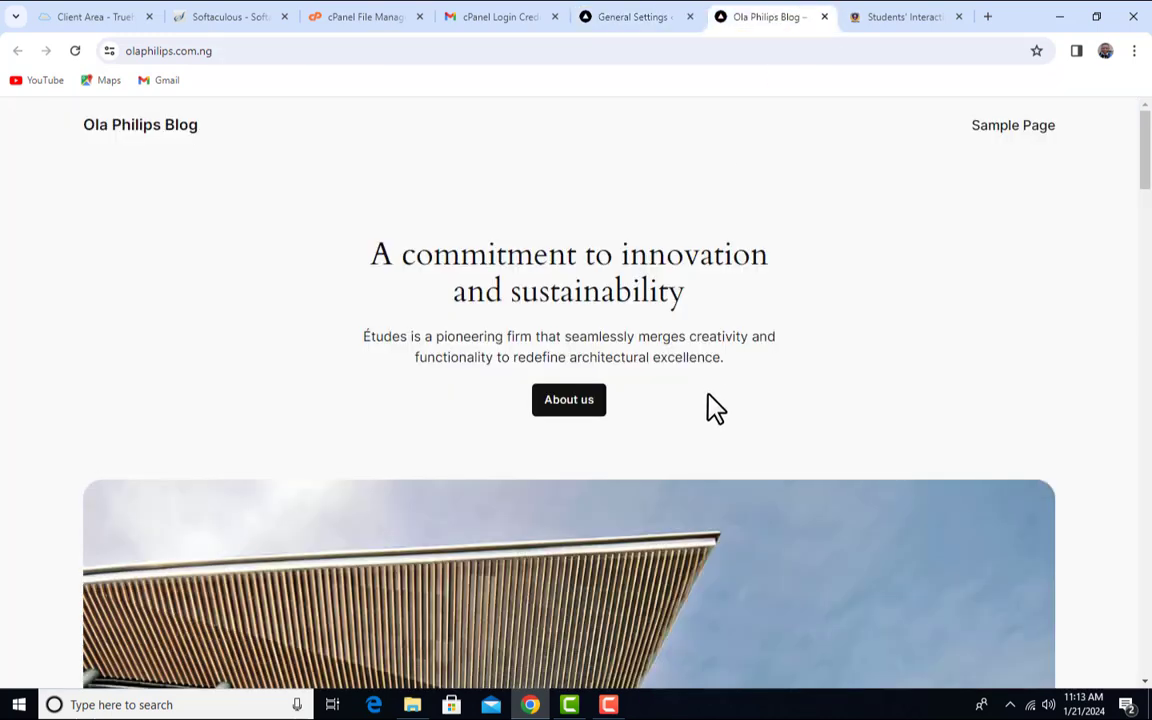
pyautogui.click(637, 17)
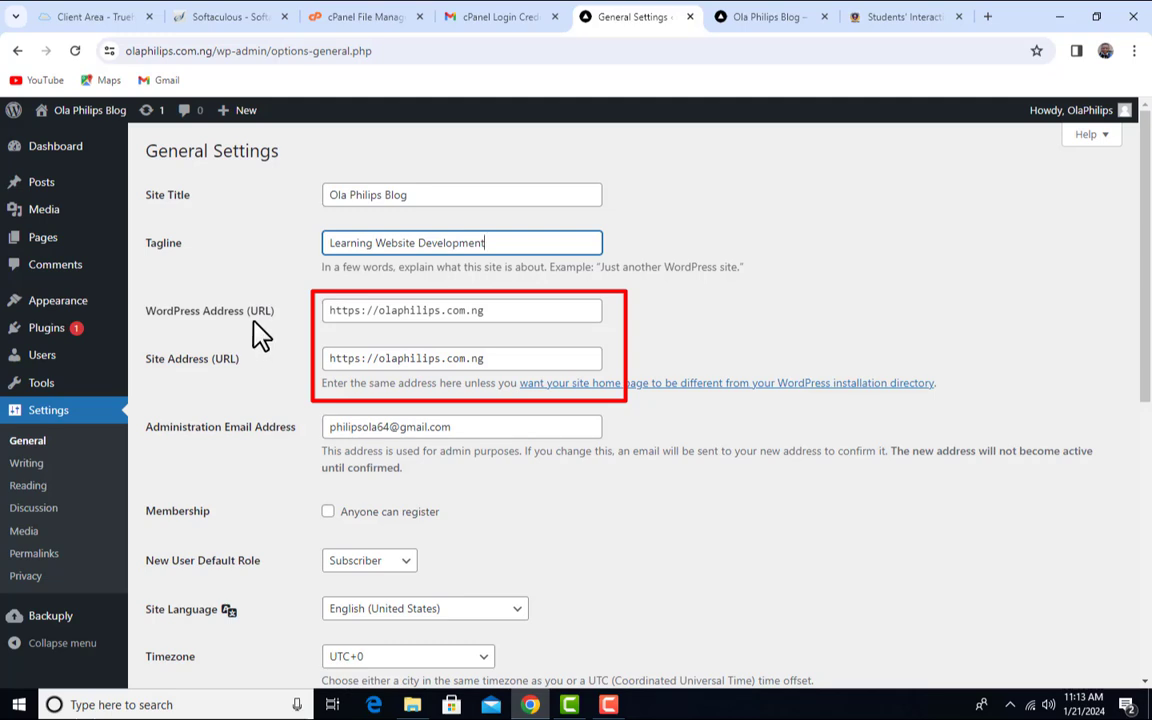
pyautogui.click(540, 320)
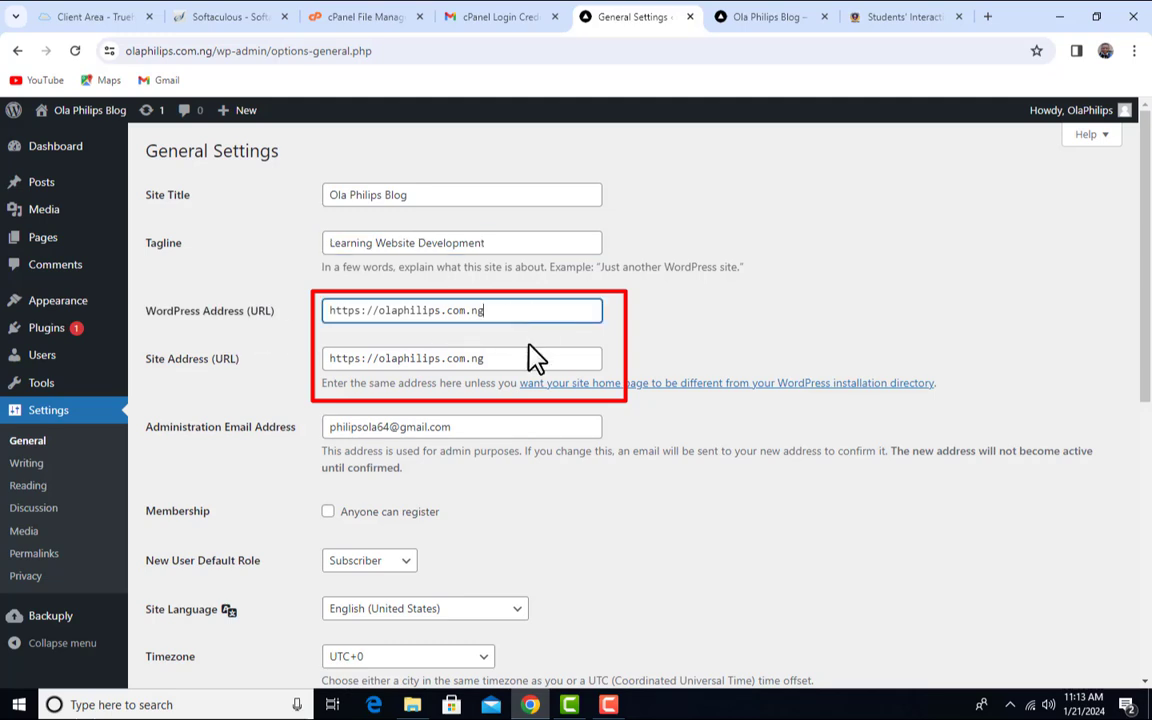
pyautogui.click(528, 372)
pyautogui.click(540, 314)
pyautogui.click(545, 361)
pyautogui.click(541, 334)
pyautogui.click(537, 356)
pyautogui.click(540, 311)
pyautogui.click(542, 354)
pyautogui.click(392, 314)
pyautogui.click(425, 360)
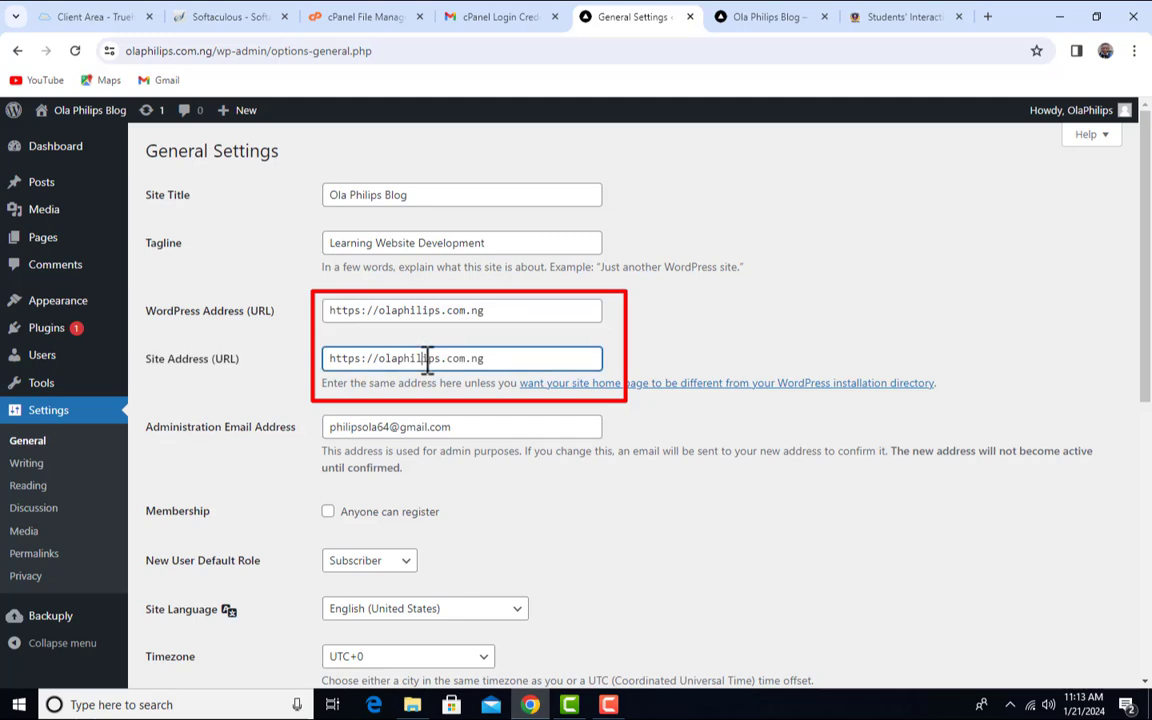
pyautogui.click(664, 354)
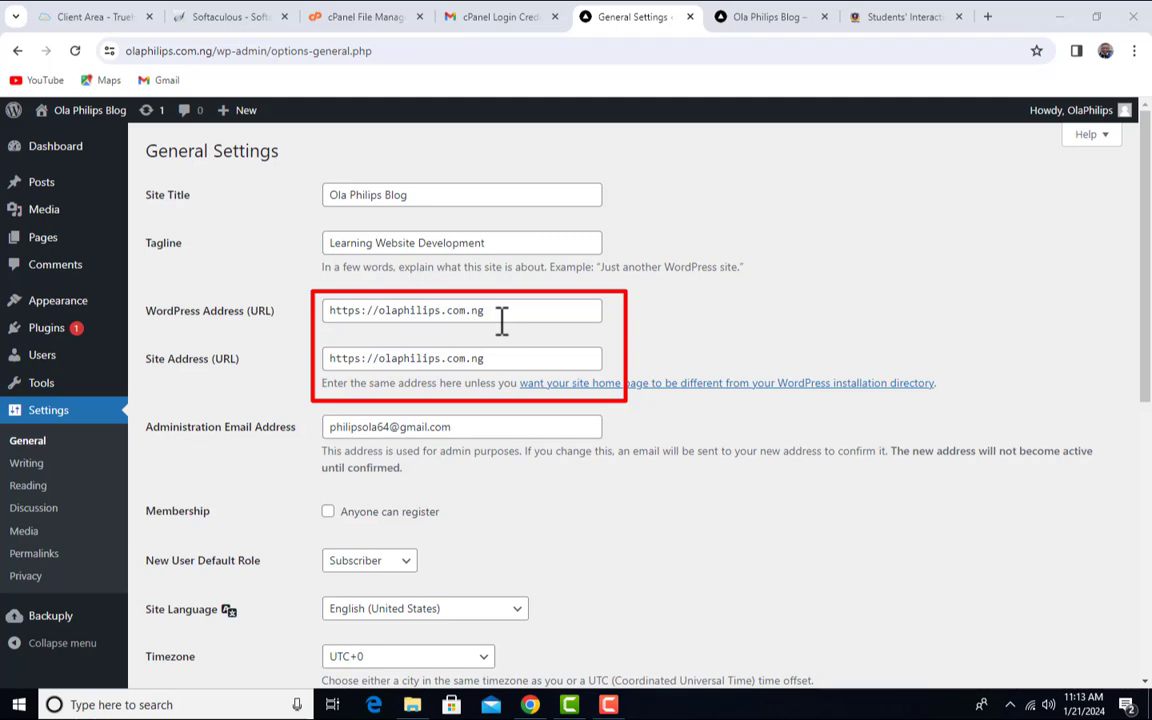
pyautogui.click(502, 317)
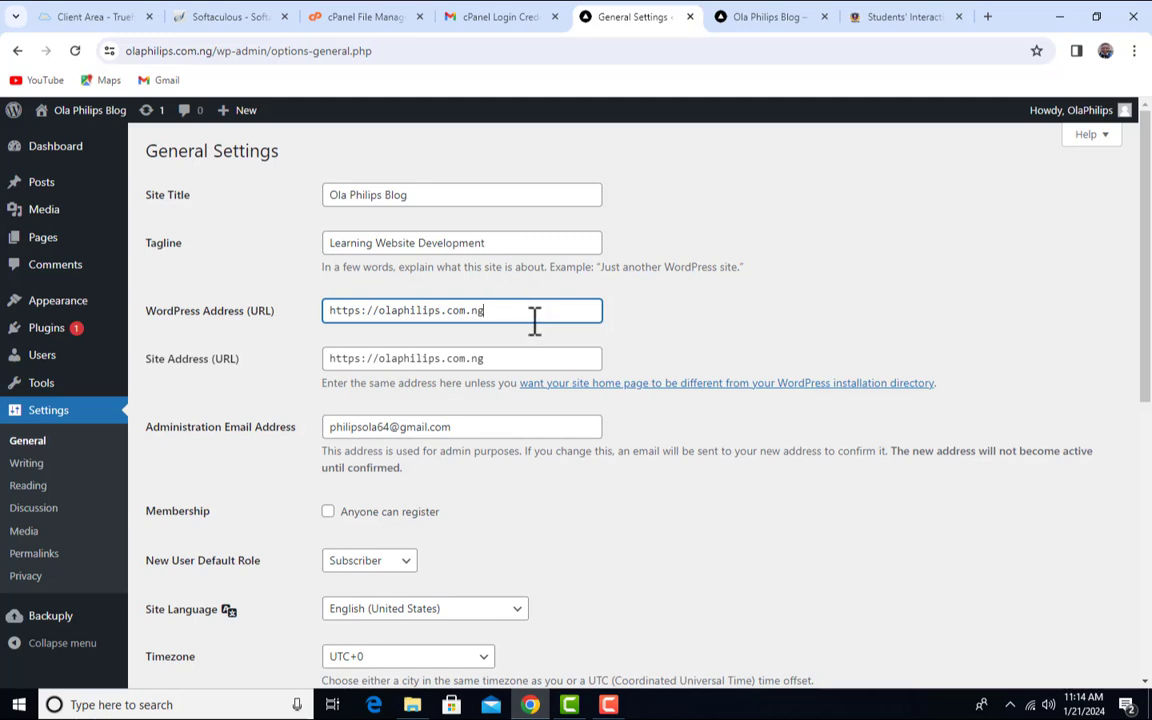
pyautogui.scroll(-2, 450, 325)
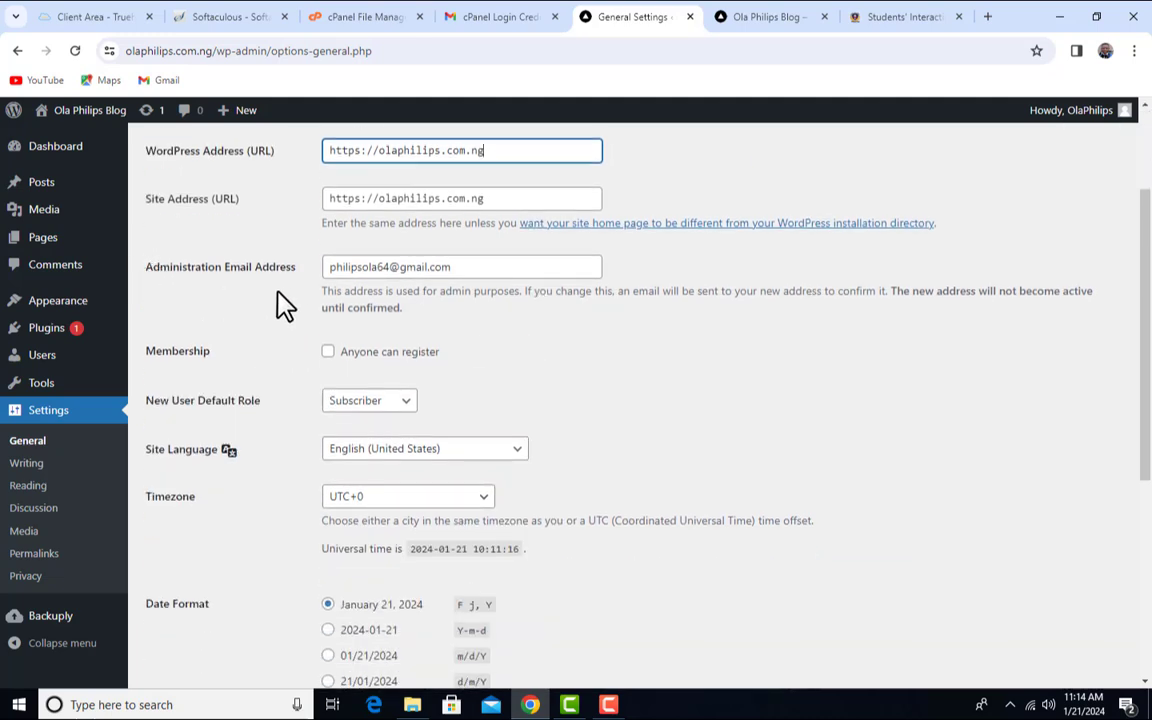
pyautogui.click(472, 266)
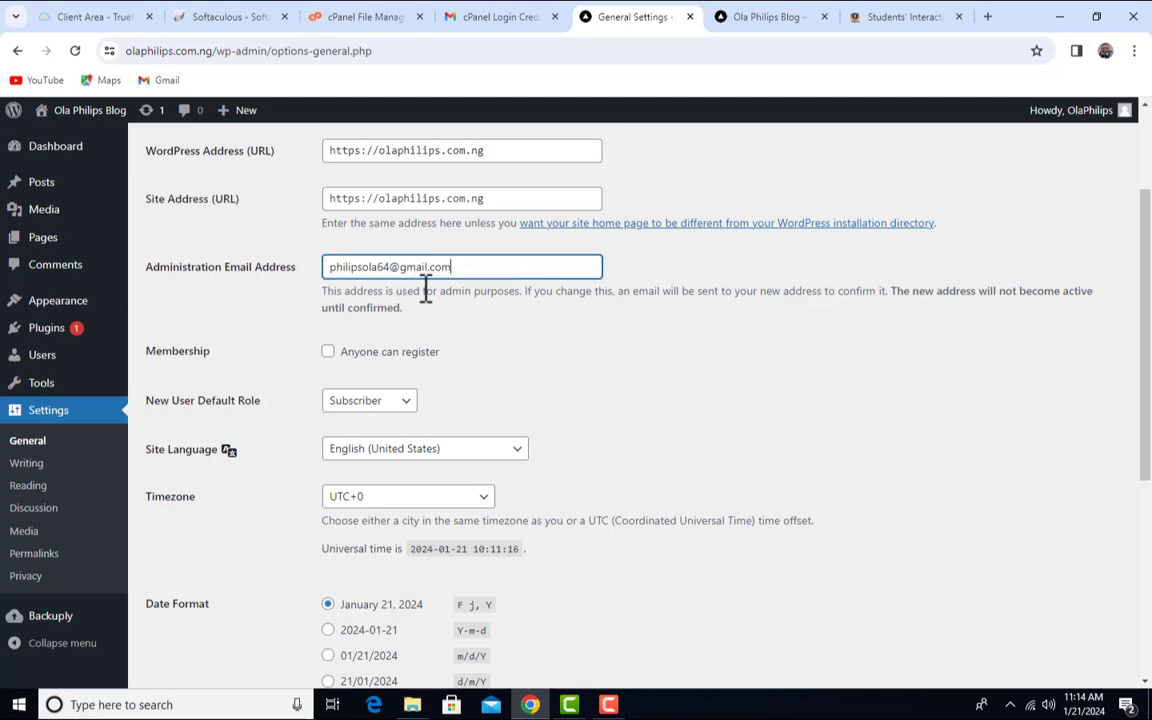
pyautogui.moveTo(479, 268); pyautogui.dragTo(334, 265)
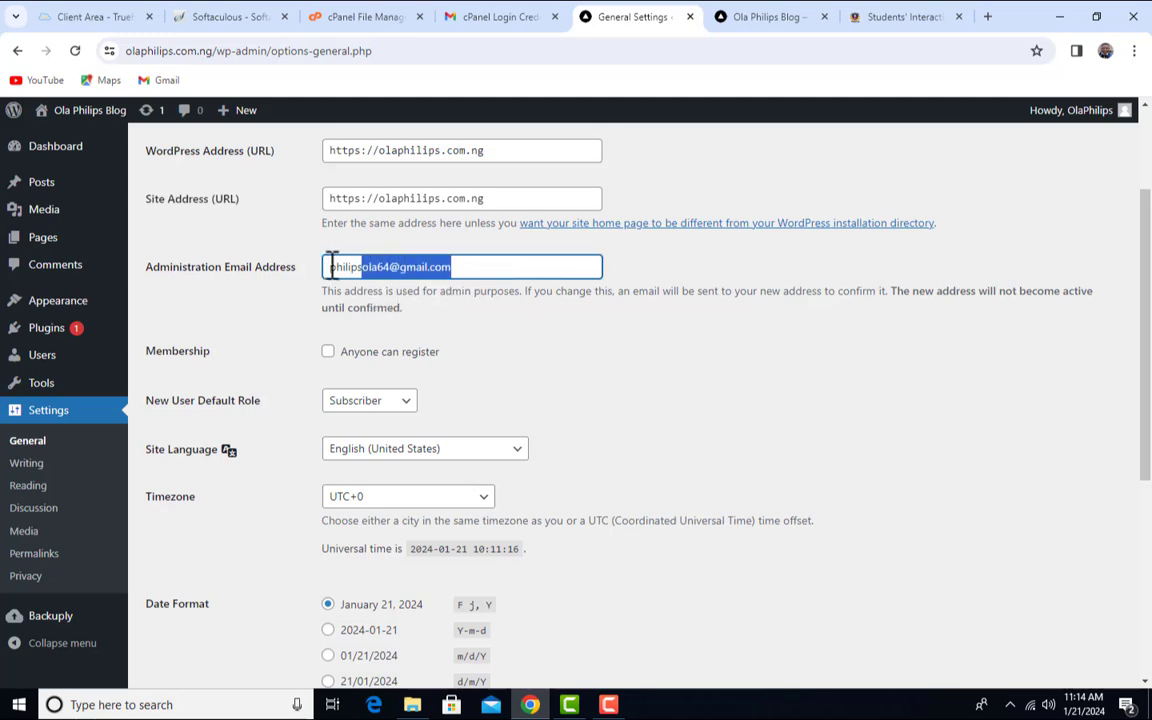
pyautogui.click(296, 290)
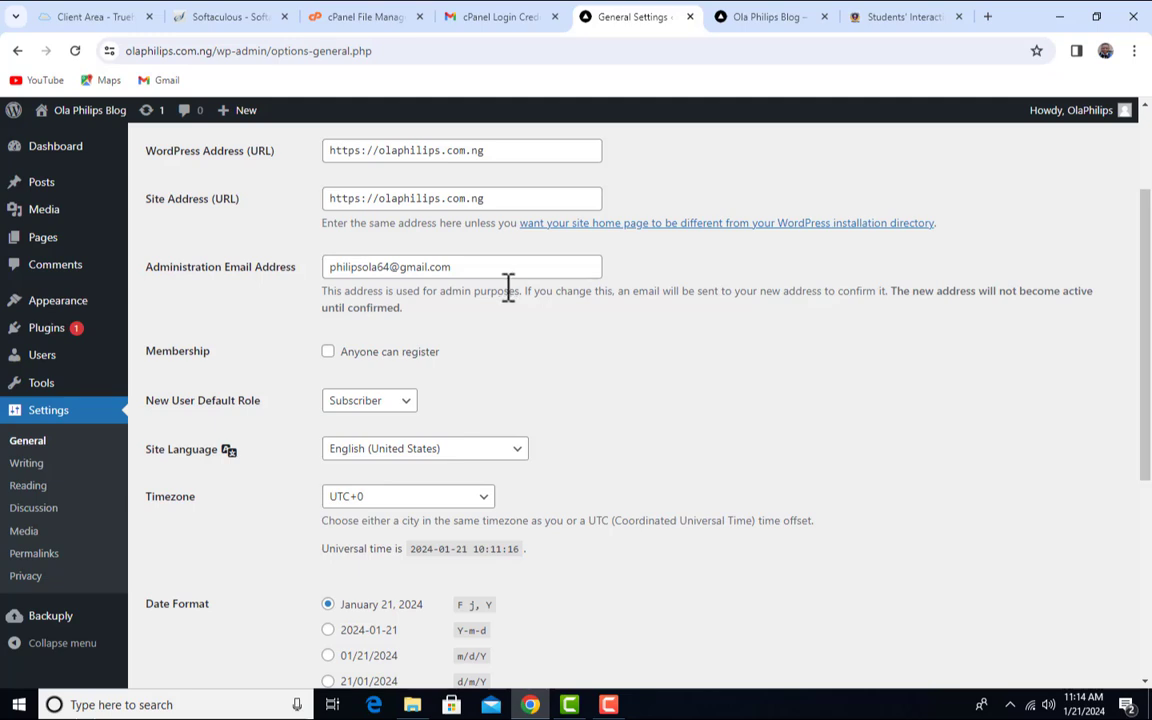
pyautogui.scroll(-1, 508, 290)
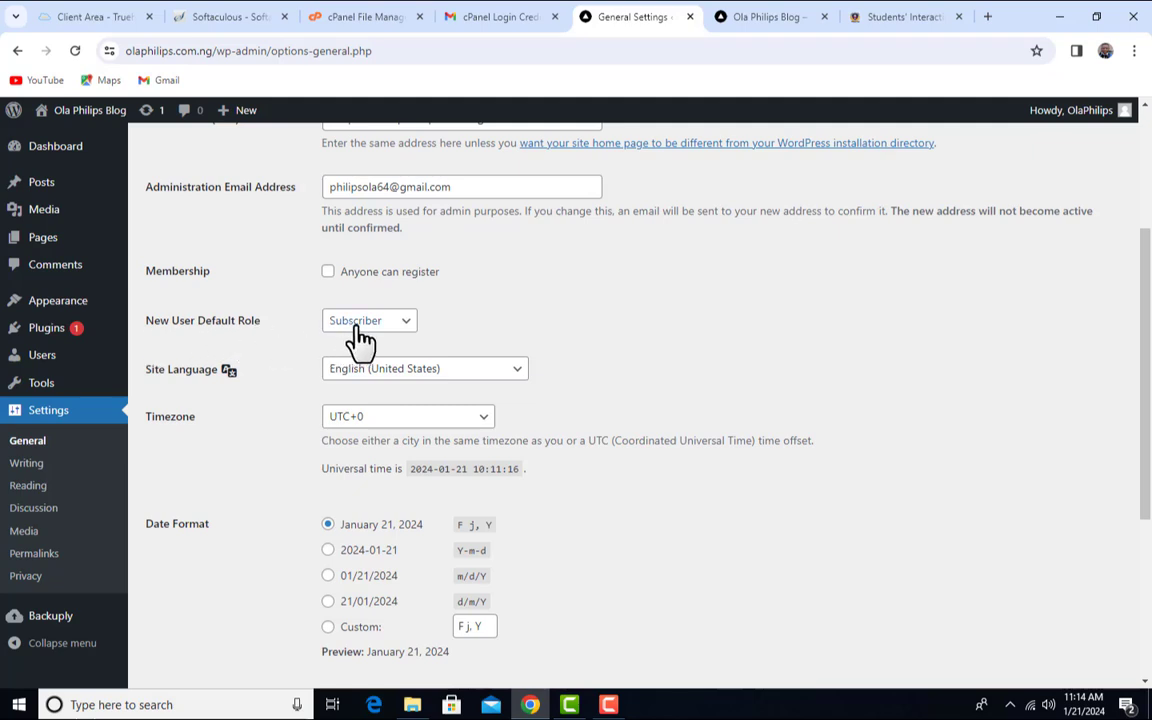
pyautogui.click(328, 274)
pyautogui.click(332, 275)
pyautogui.click(368, 320)
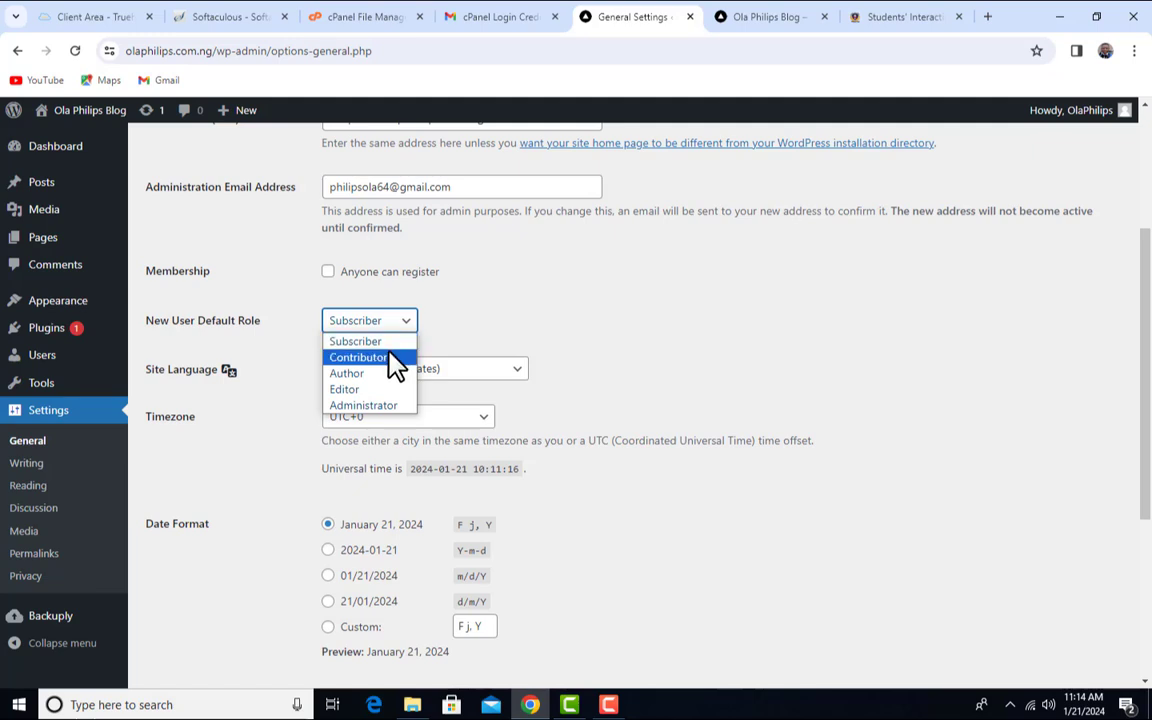
pyautogui.click(362, 405)
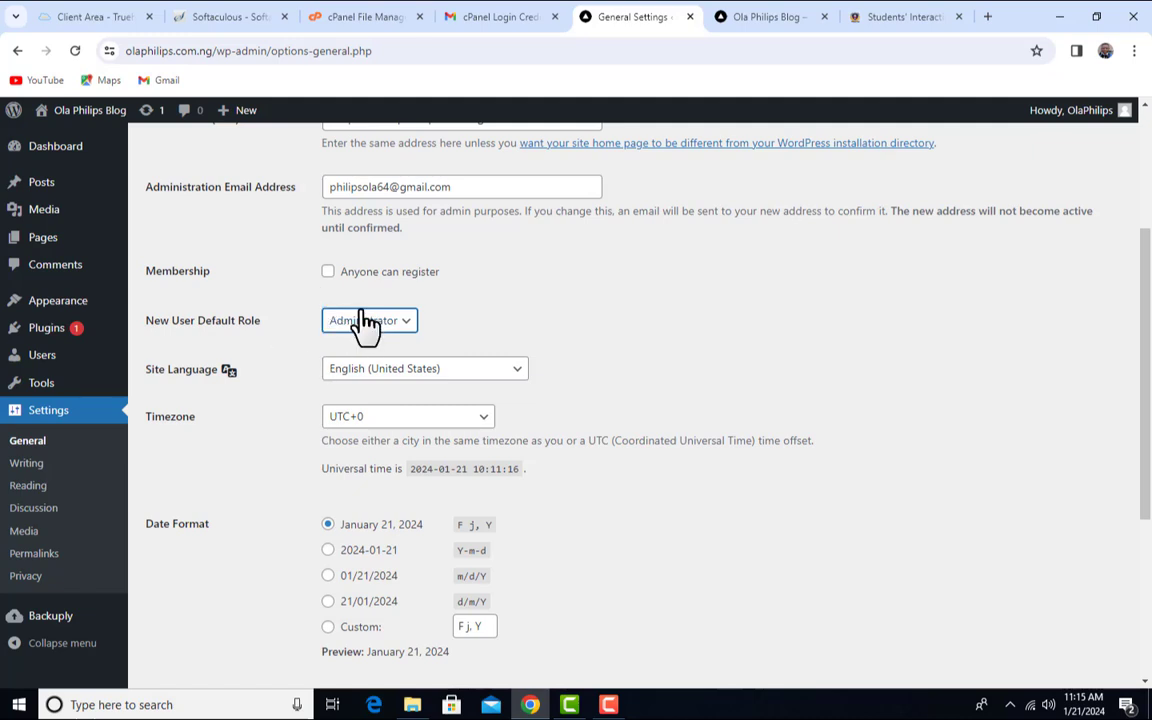
pyautogui.click(401, 324)
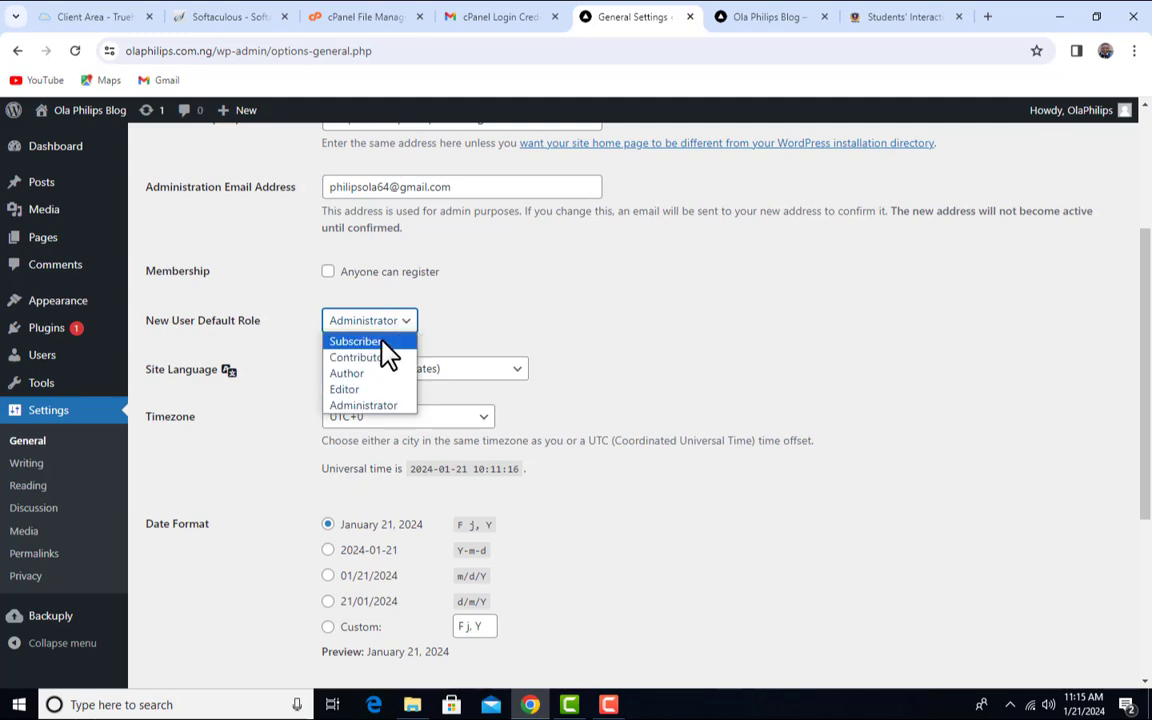
pyautogui.click(381, 341)
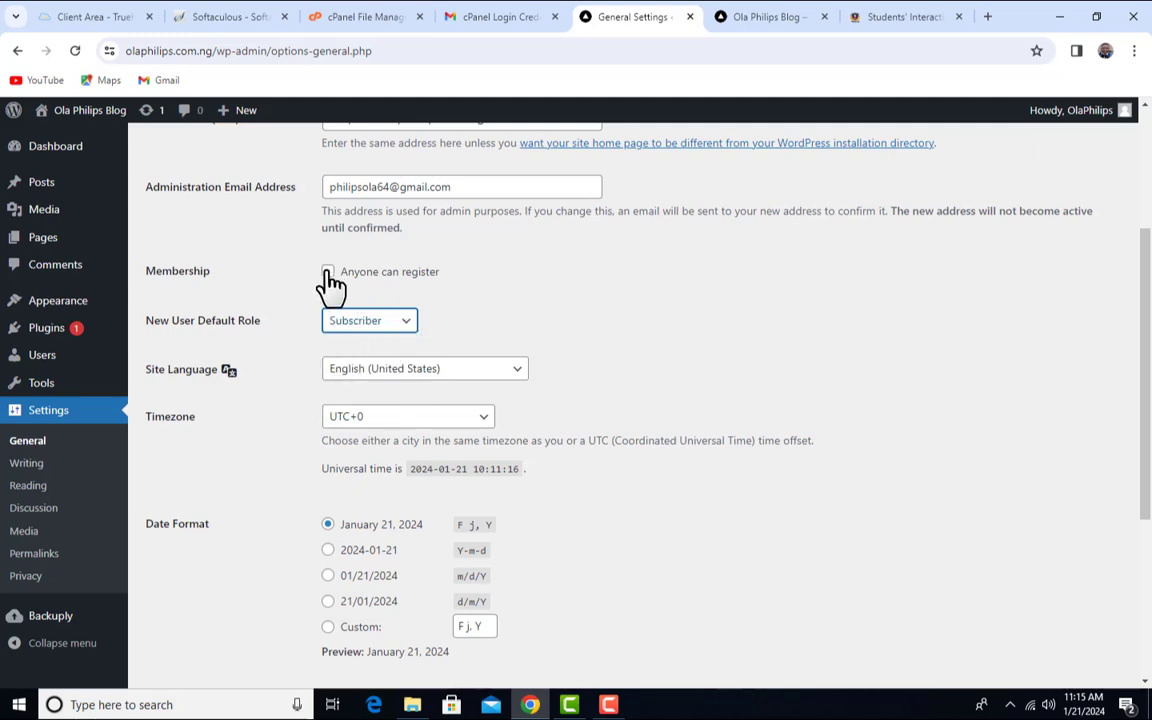
pyautogui.click(406, 332)
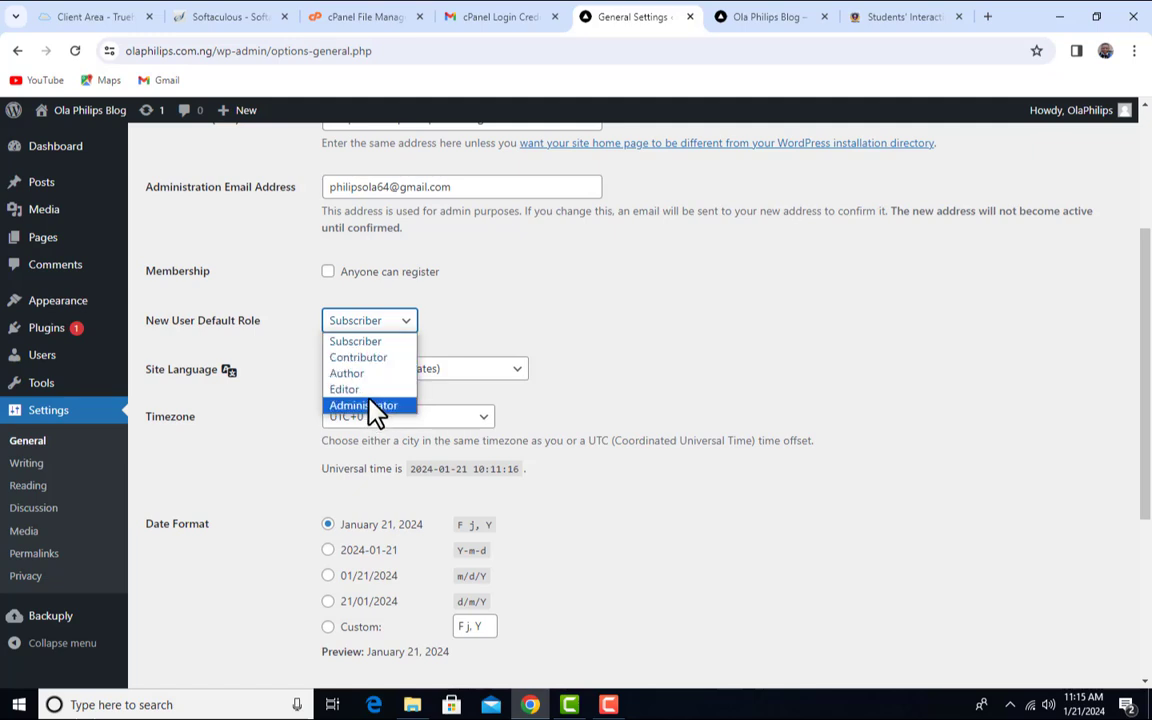
pyautogui.click(451, 314)
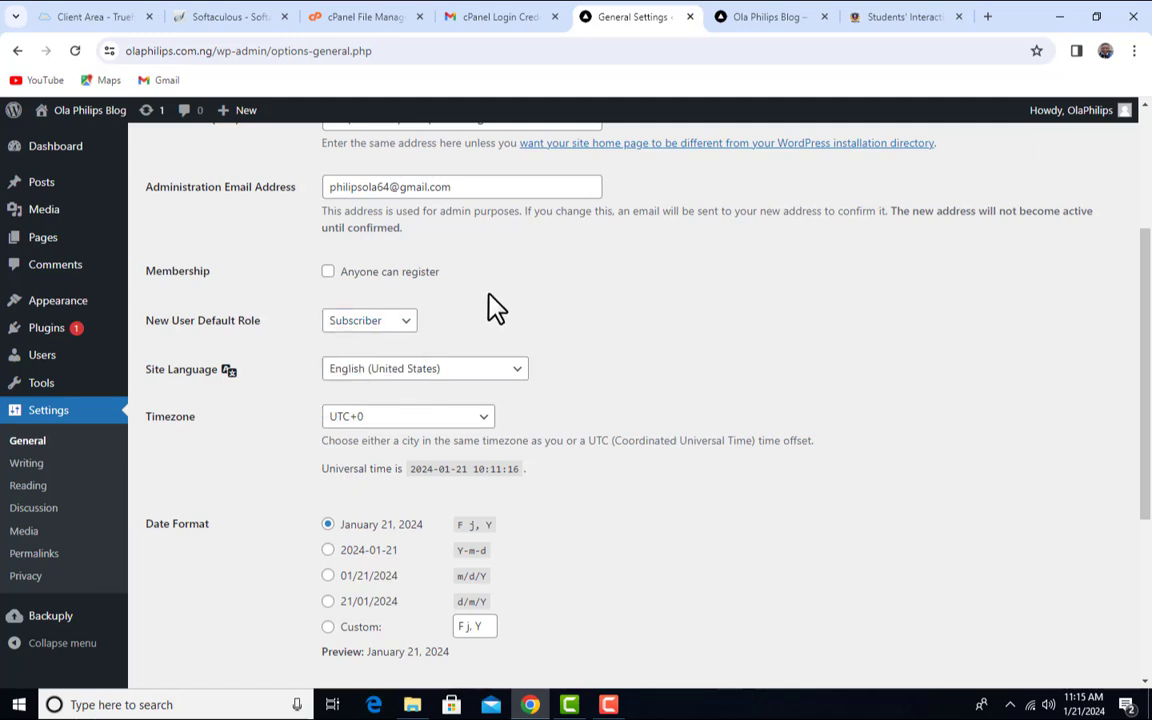
pyautogui.scroll(-1, 488, 301)
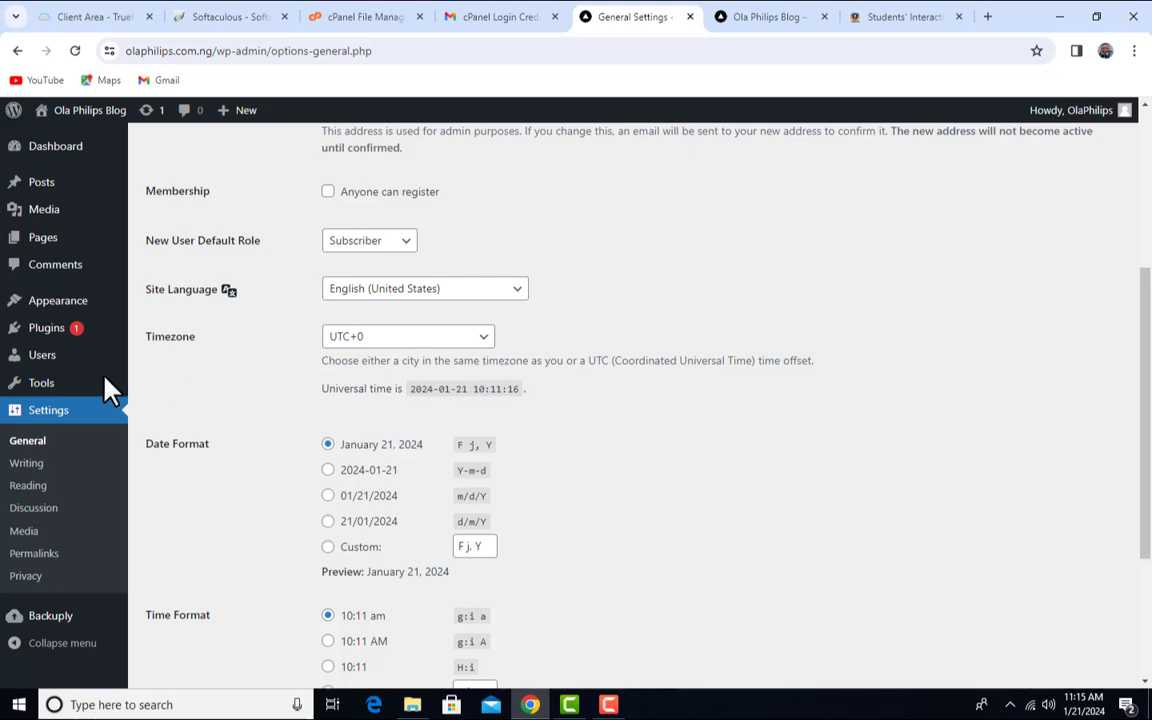
pyautogui.click(453, 292)
pyautogui.click(636, 263)
pyautogui.click(519, 297)
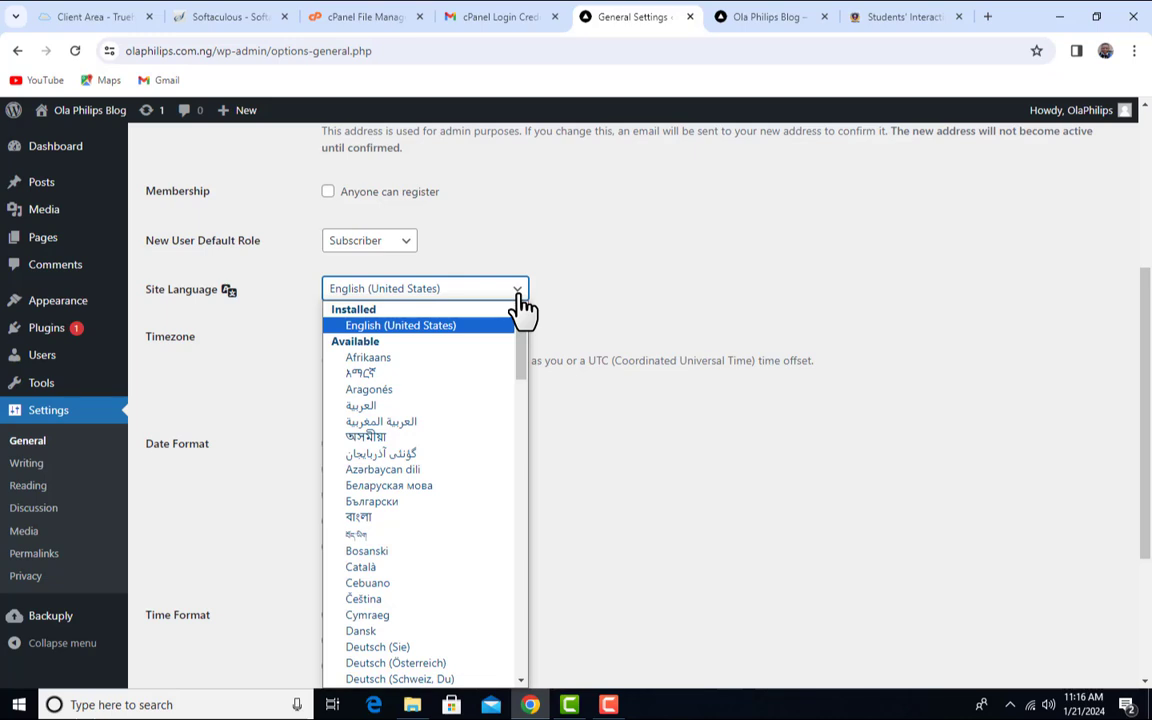
# - Keep English (United States) as the language and change the timezone to UTC+1
pyautogui.click(628, 297)
pyautogui.scroll(-1, 563, 344)
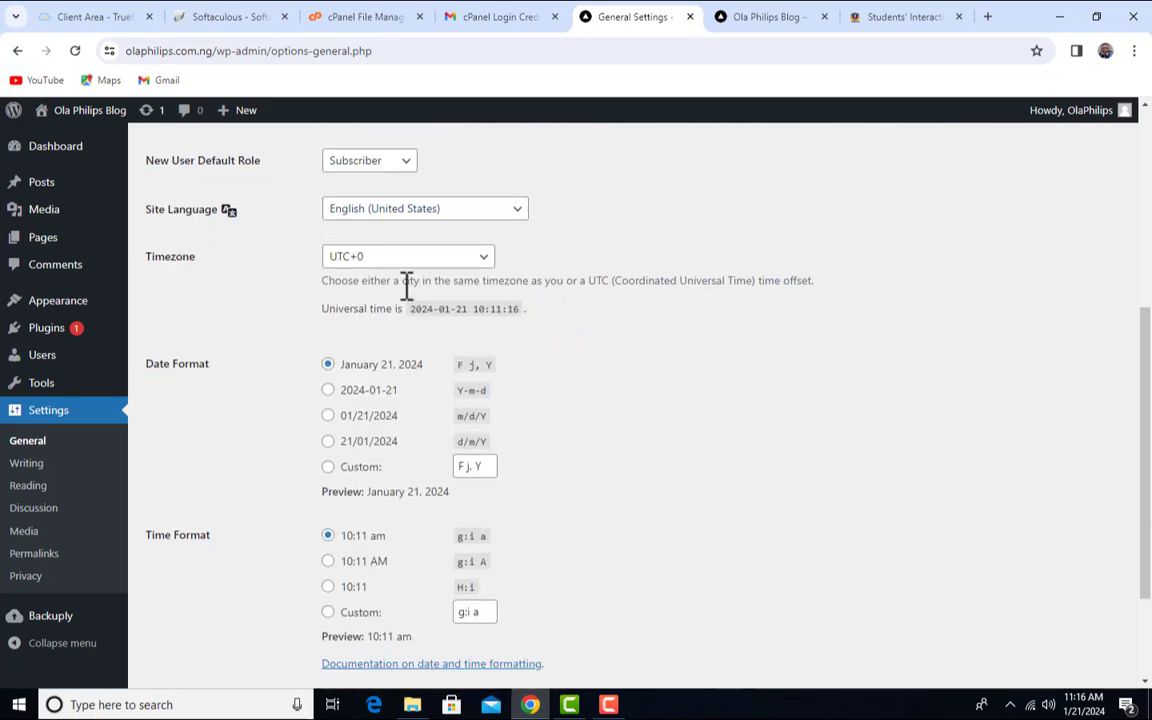
pyautogui.click(481, 260)
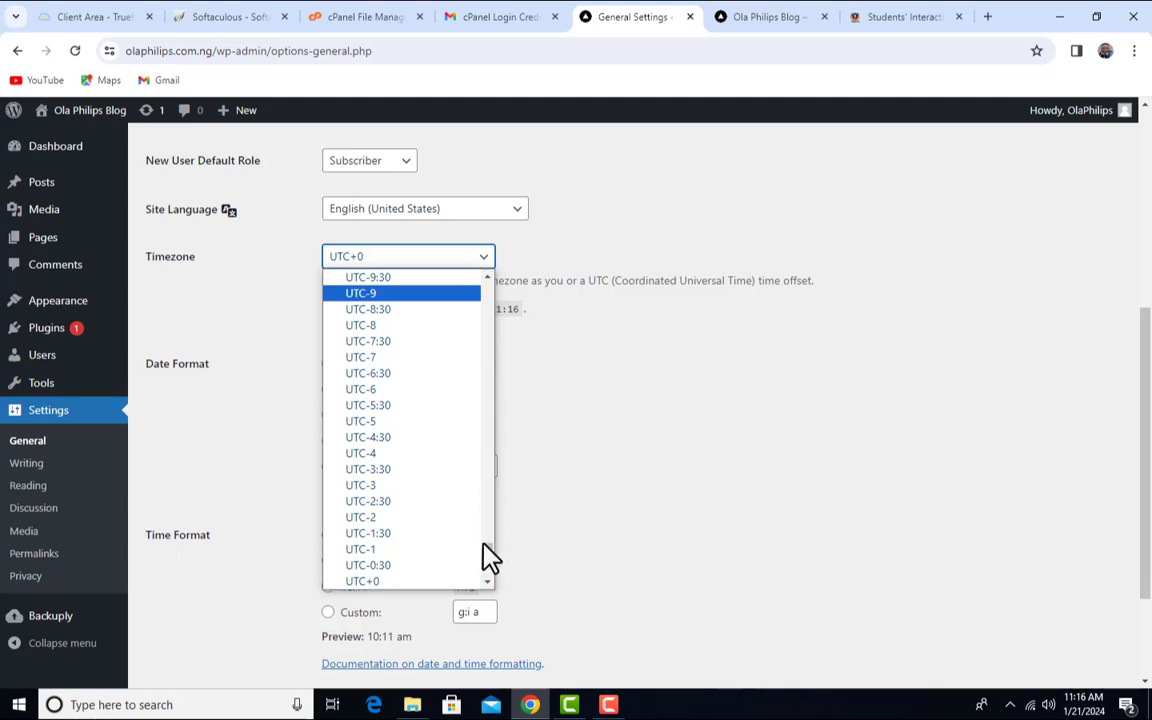
pyautogui.scroll(-3, 476, 551)
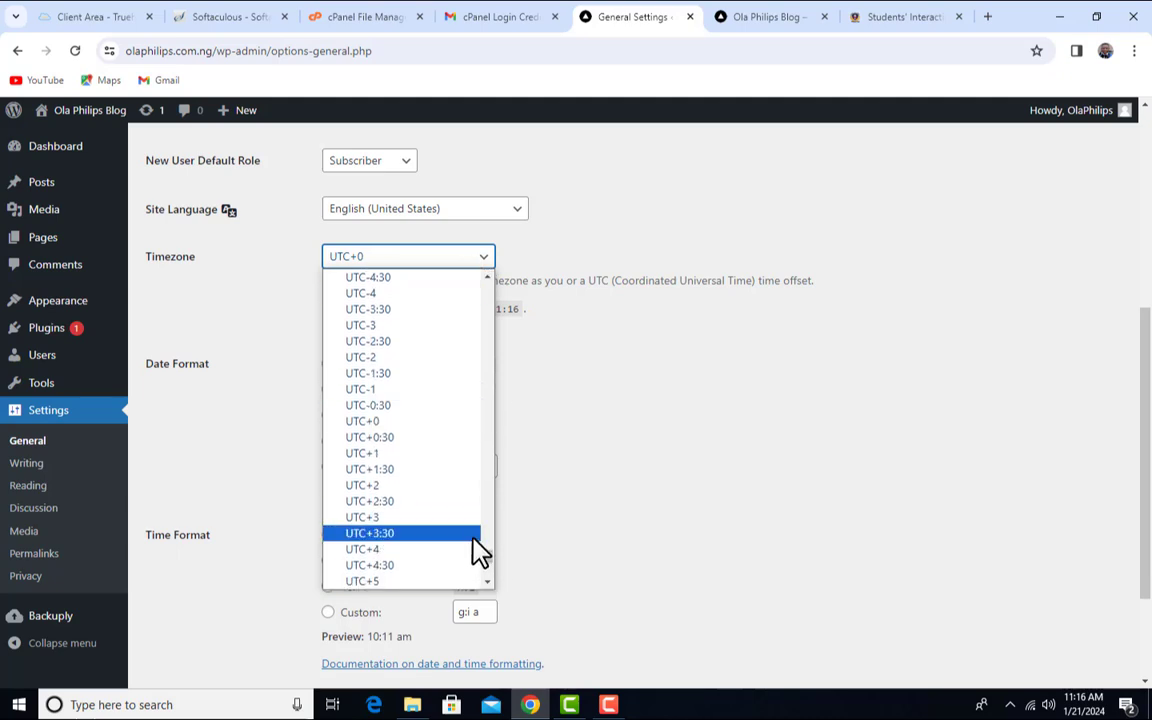
pyautogui.click(418, 455)
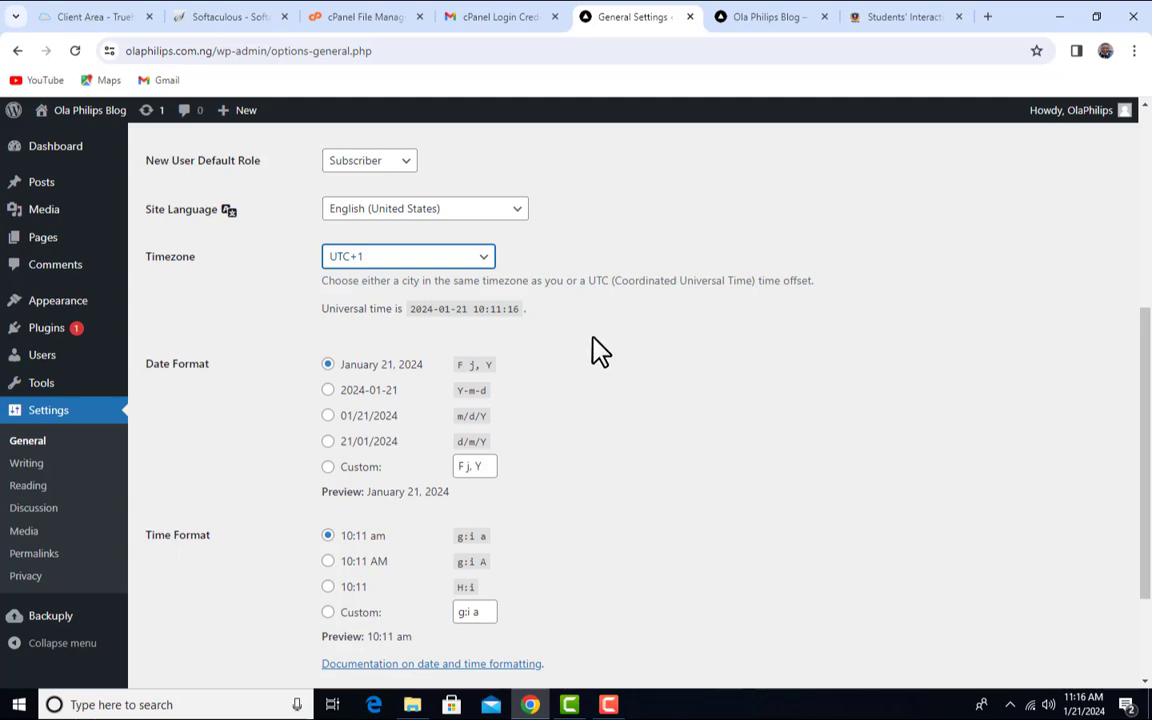
pyautogui.scroll(-2, 588, 348)
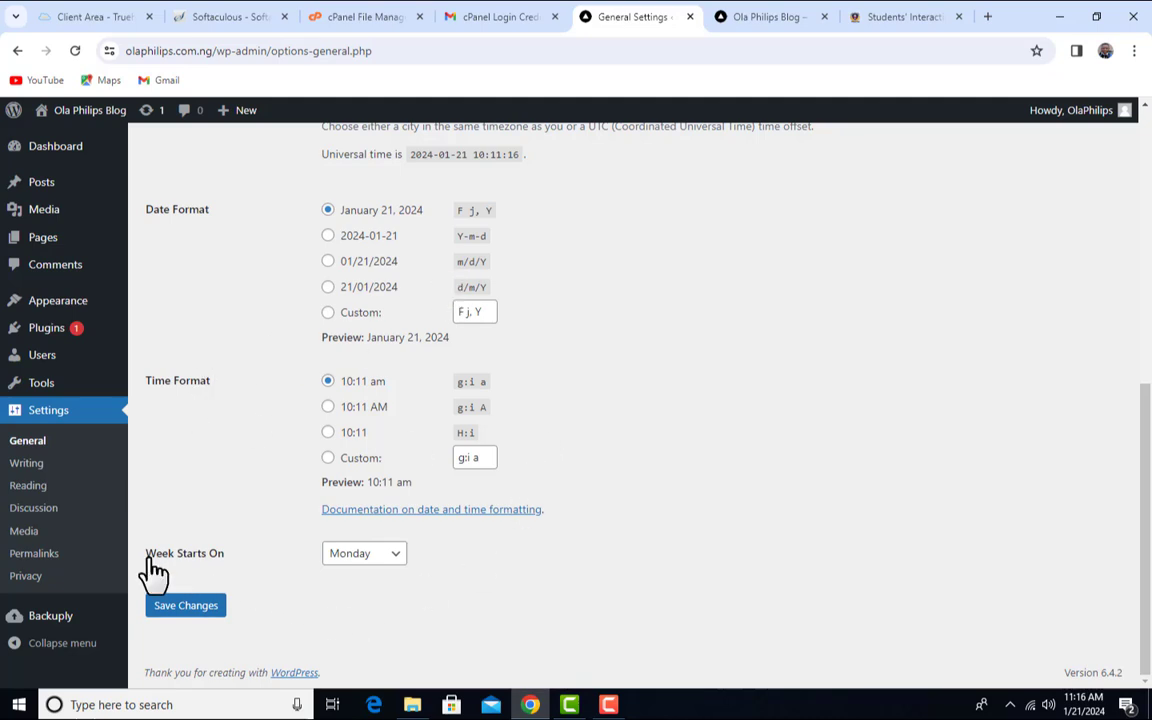
# - Set Week Starts On to Sunday and save, confirming the Settings saved notice
pyautogui.click(396, 557)
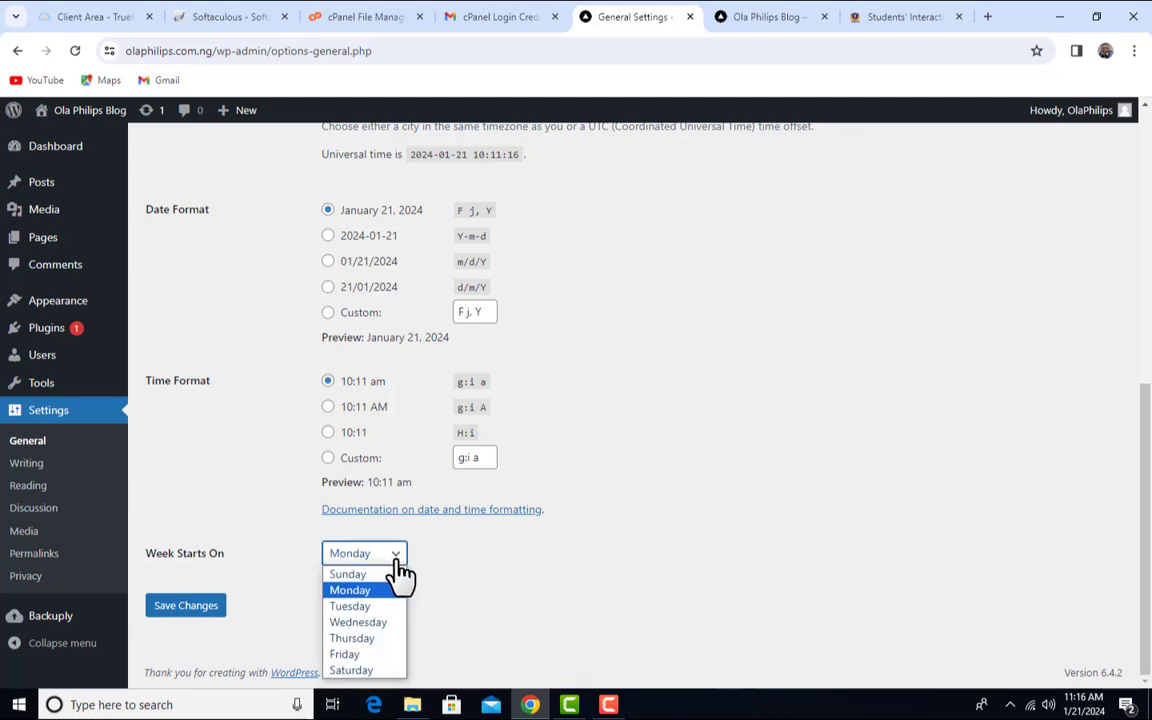
pyautogui.click(380, 576)
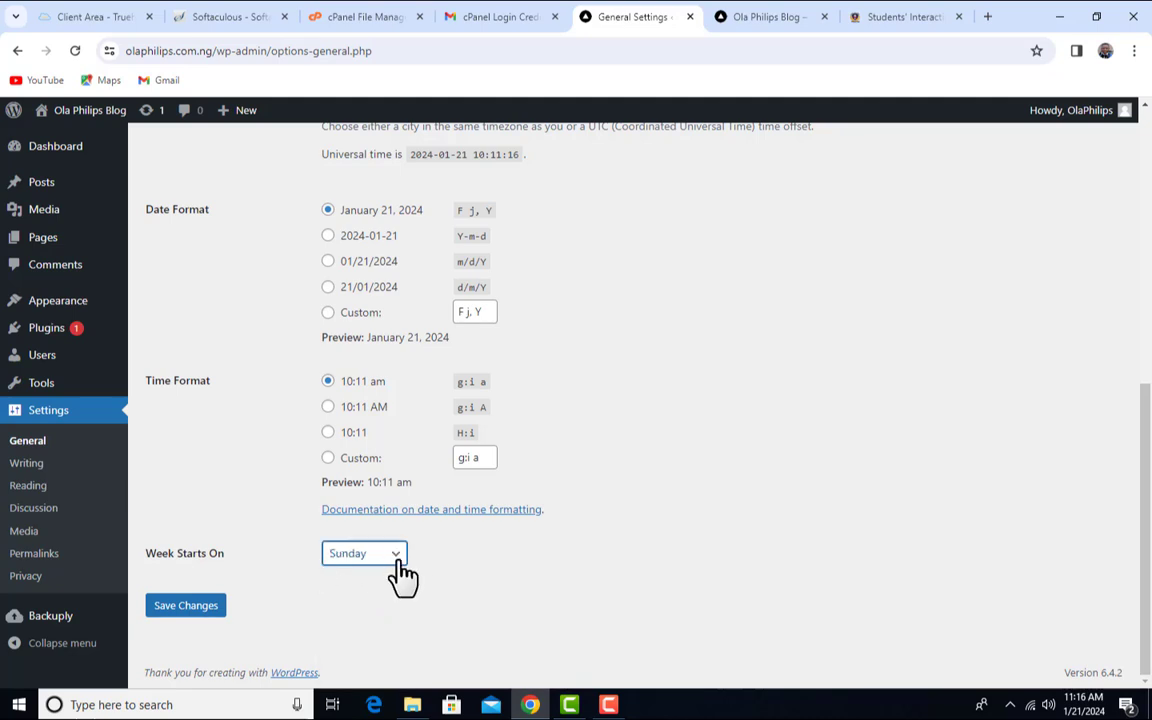
pyautogui.click(190, 612)
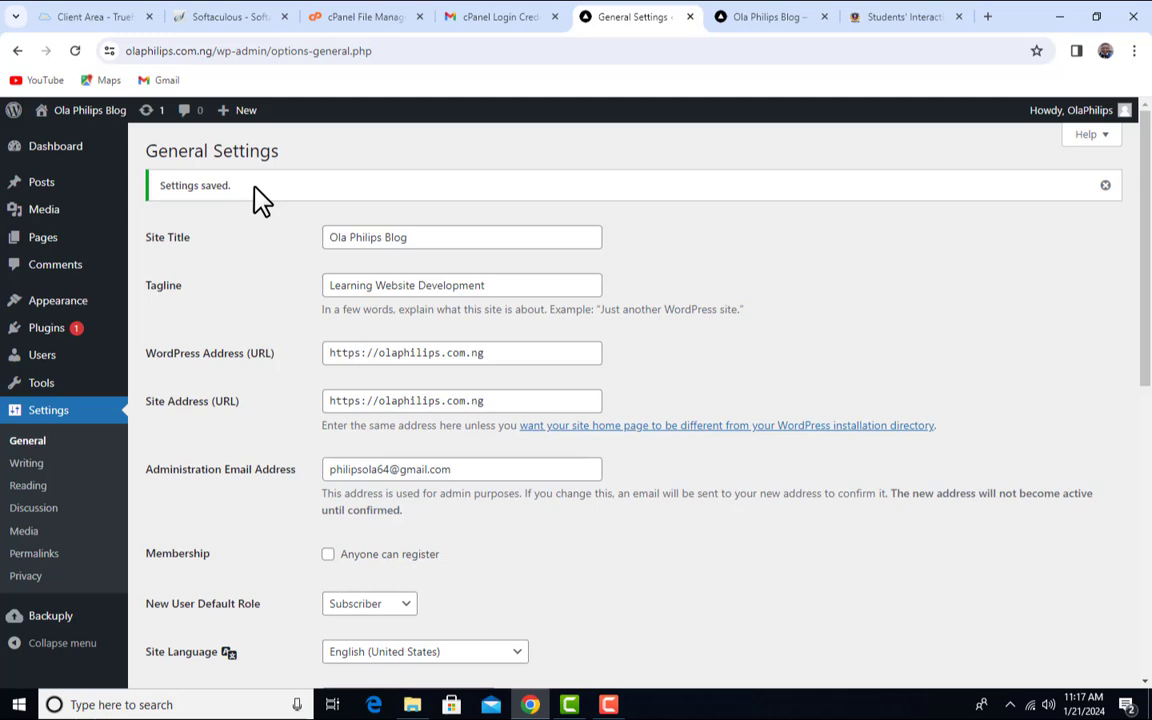
pyautogui.moveTo(250, 187); pyautogui.dragTo(163, 187)
pyautogui.click(180, 205)
pyautogui.scroll(-3, 219, 301)
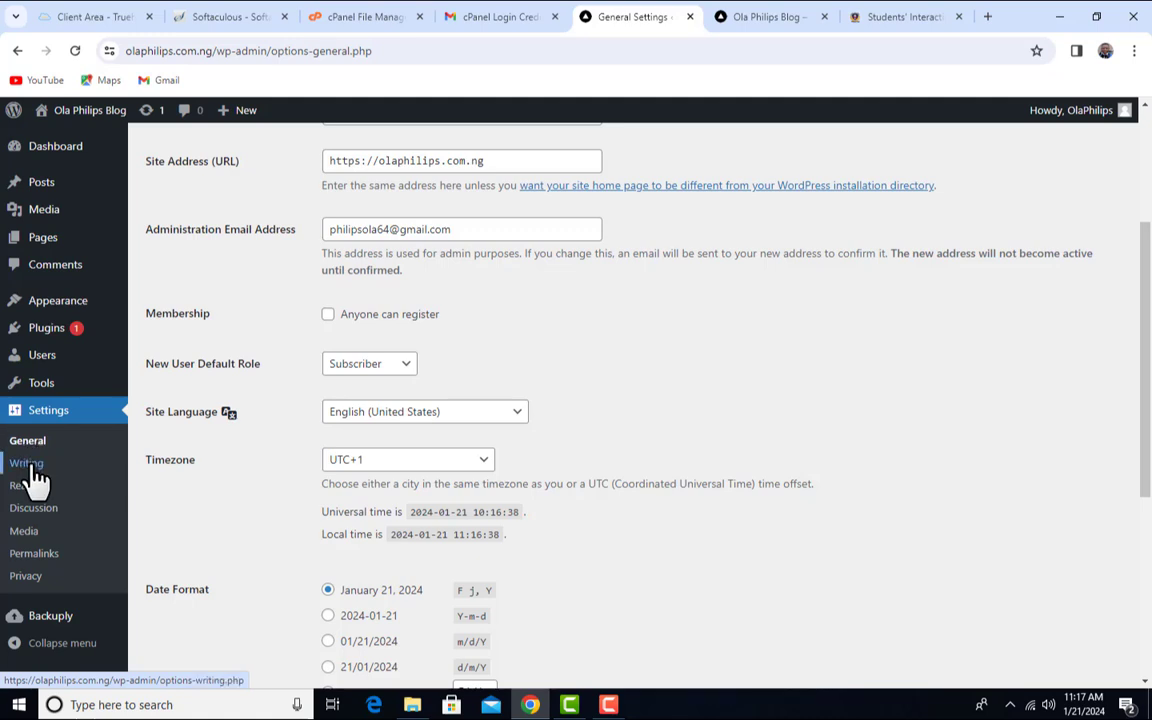
# - Open Writing Settings, keeping Uncategorized as default category and Standard as default post format
pyautogui.click(28, 464)
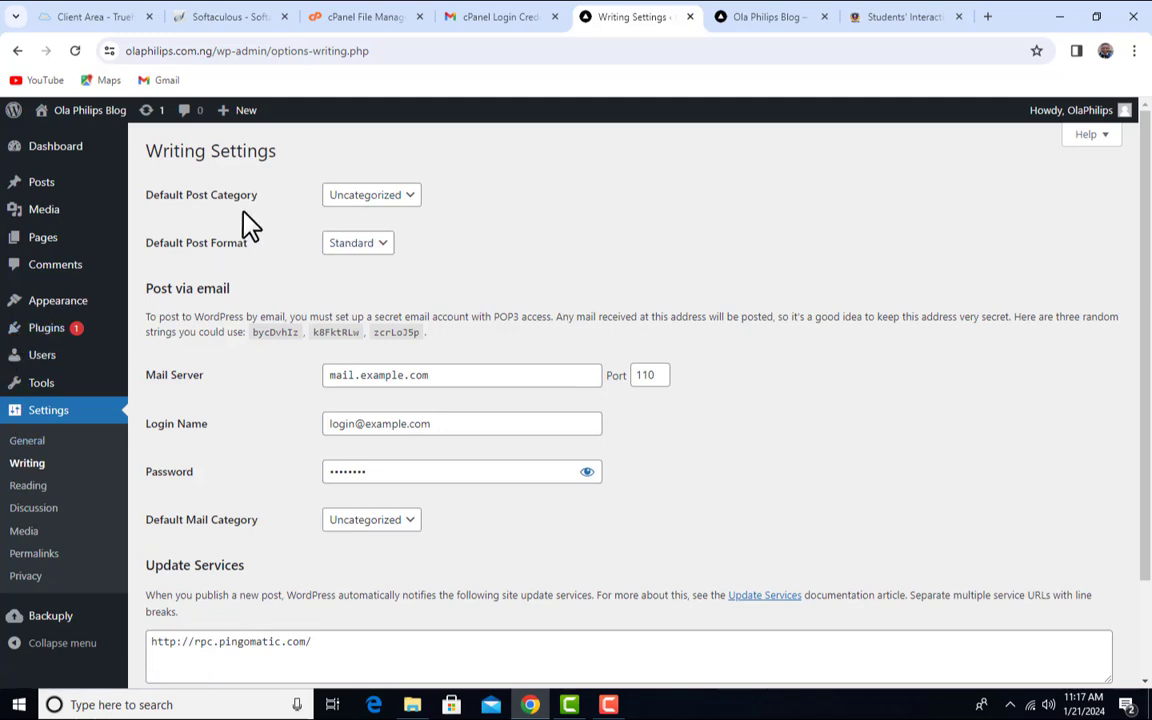
pyautogui.click(378, 197)
pyautogui.click(392, 216)
pyautogui.click(405, 198)
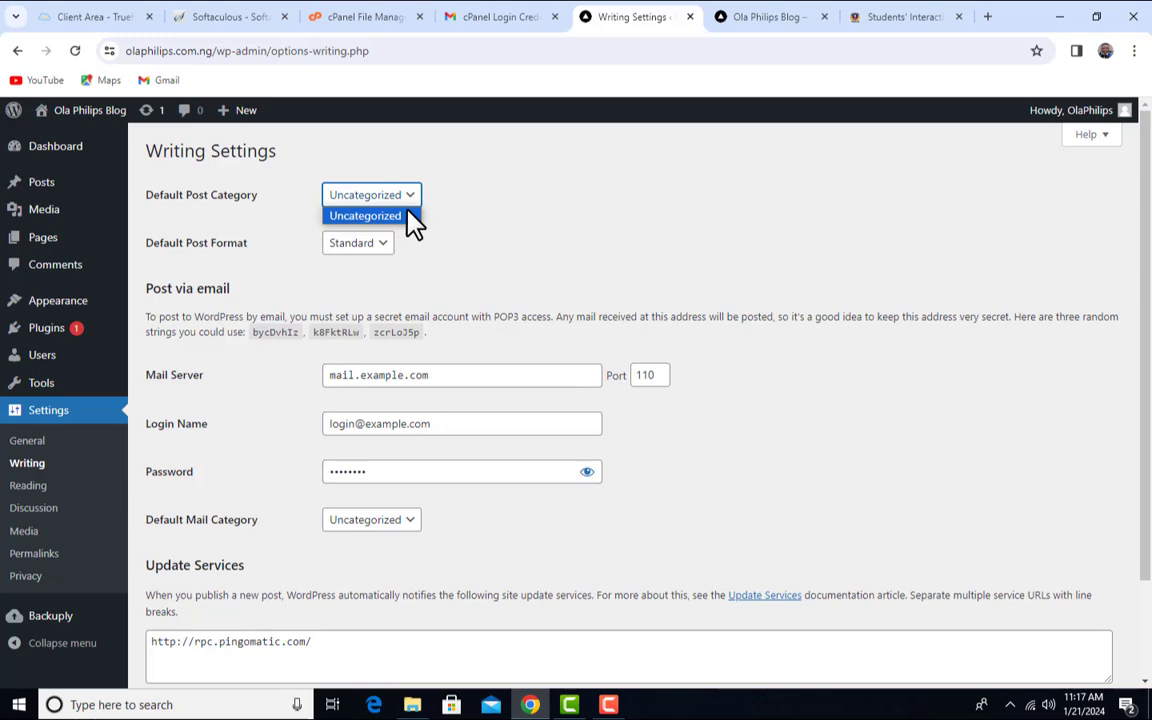
pyautogui.click(463, 211)
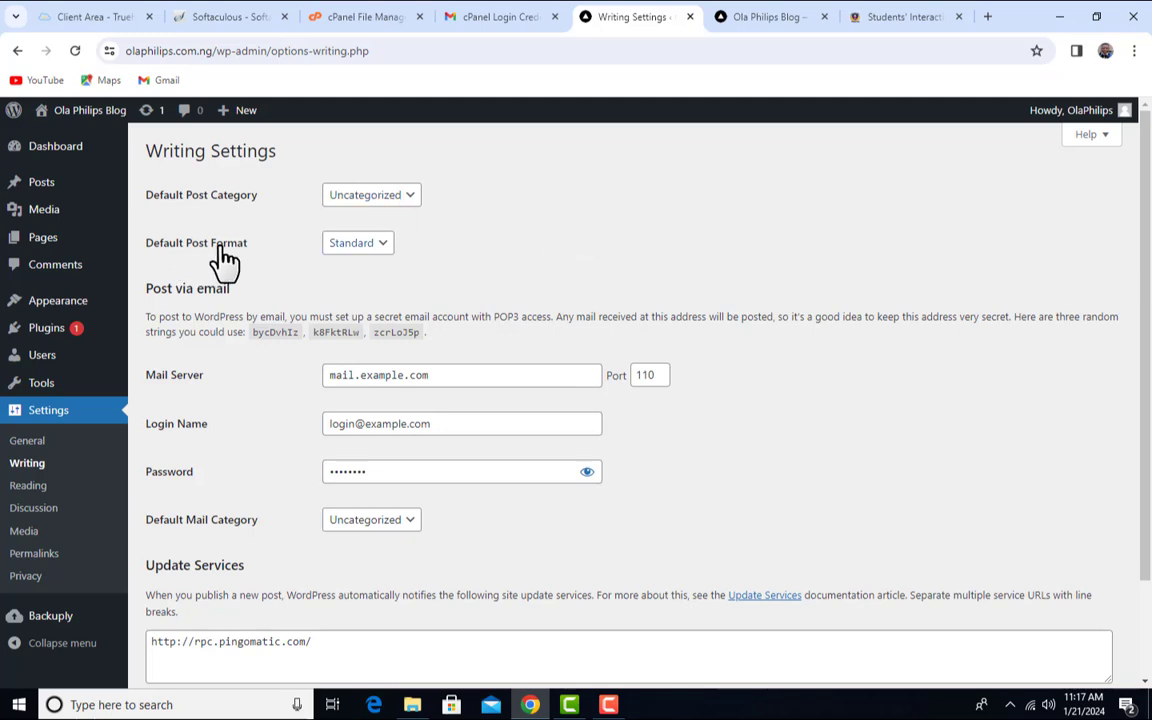
pyautogui.click(362, 245)
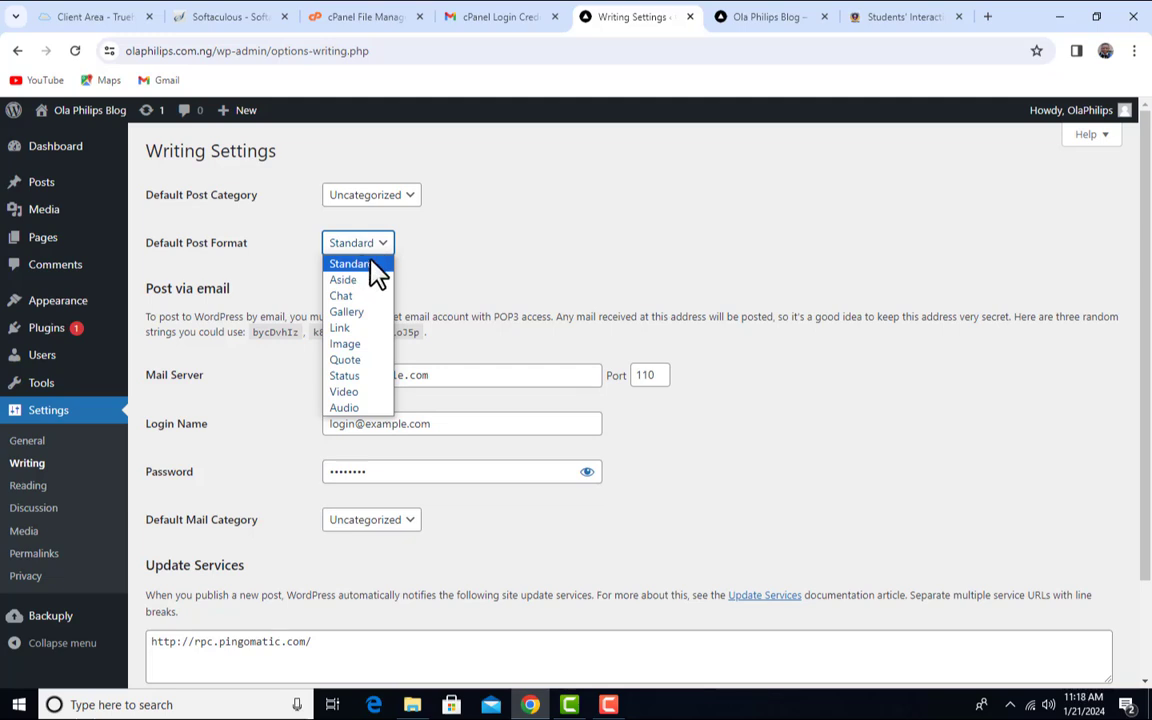
pyautogui.click(377, 266)
pyautogui.scroll(-2, 473, 288)
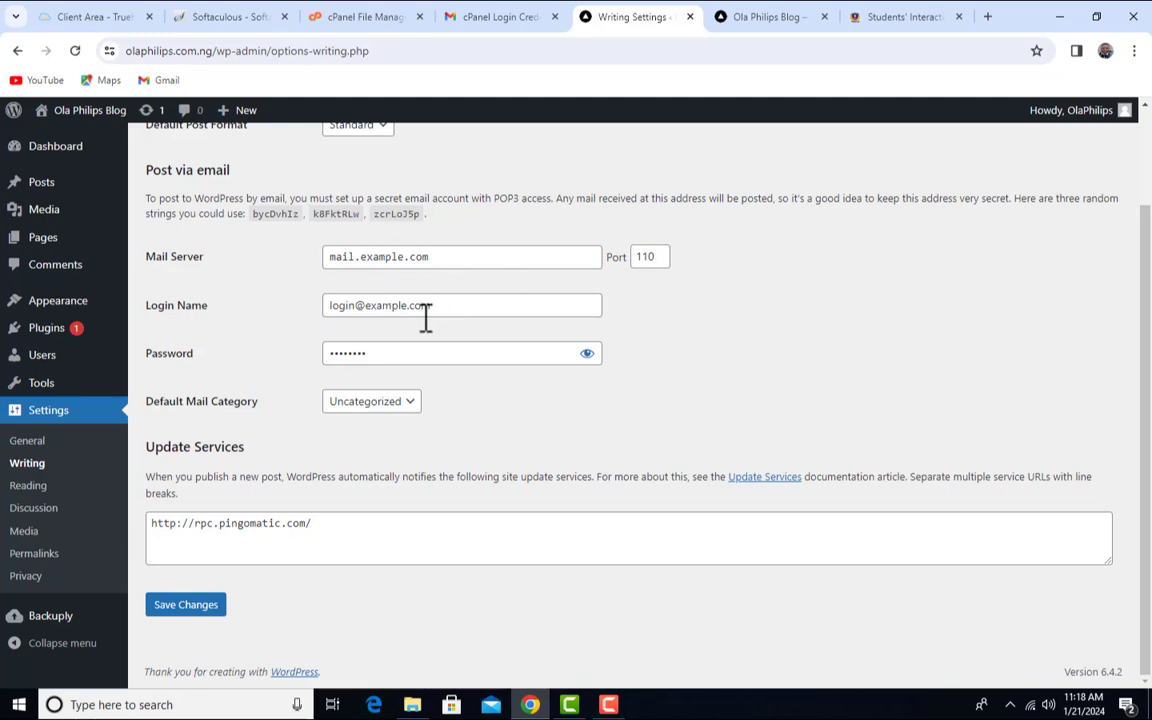
pyautogui.moveTo(146, 258); pyautogui.dragTo(194, 259)
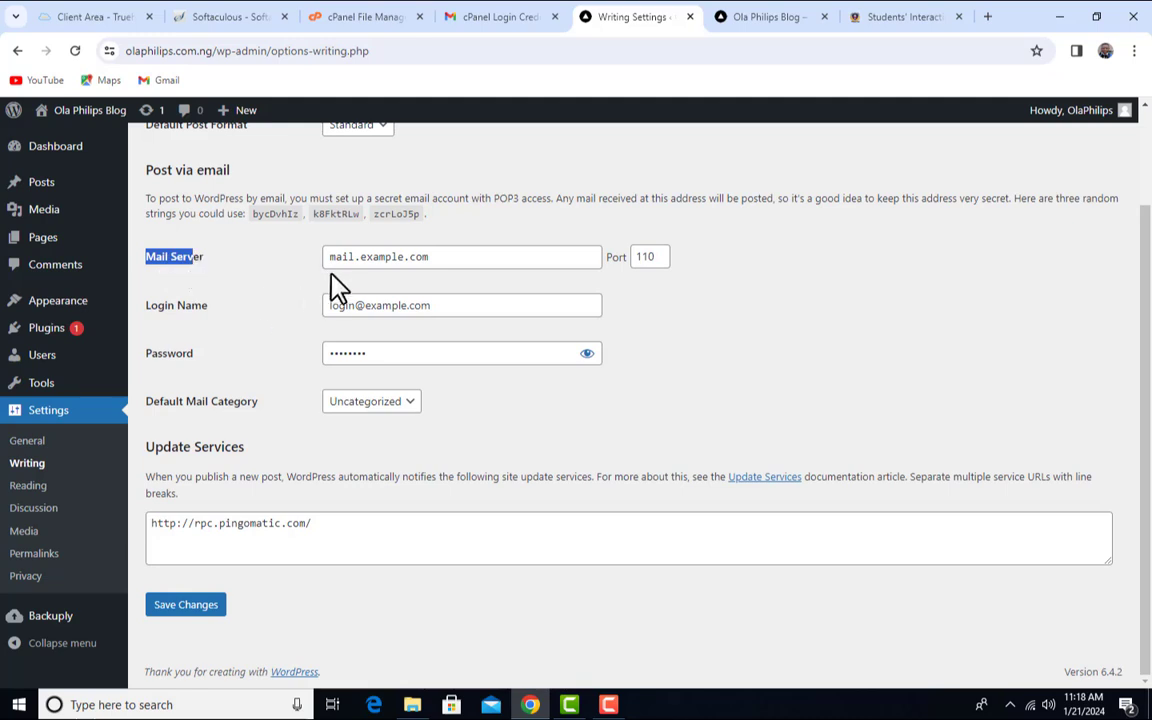
pyautogui.click(330, 273)
pyautogui.moveTo(477, 256); pyautogui.dragTo(311, 265)
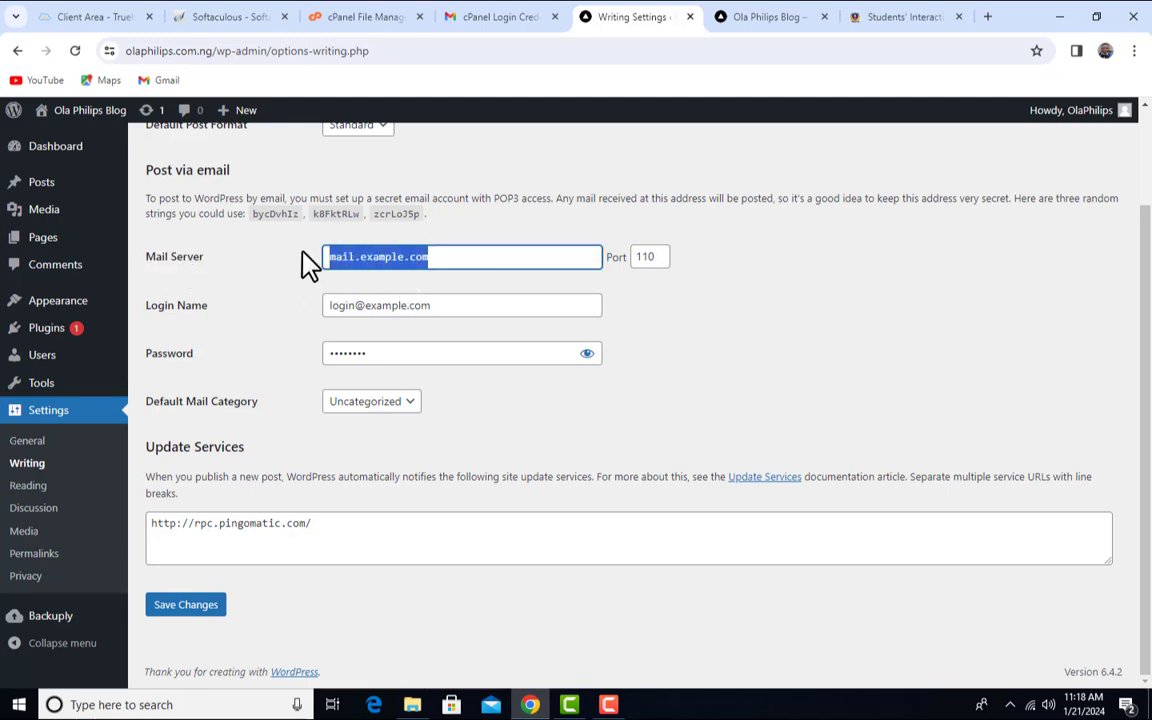
pyautogui.click(653, 291)
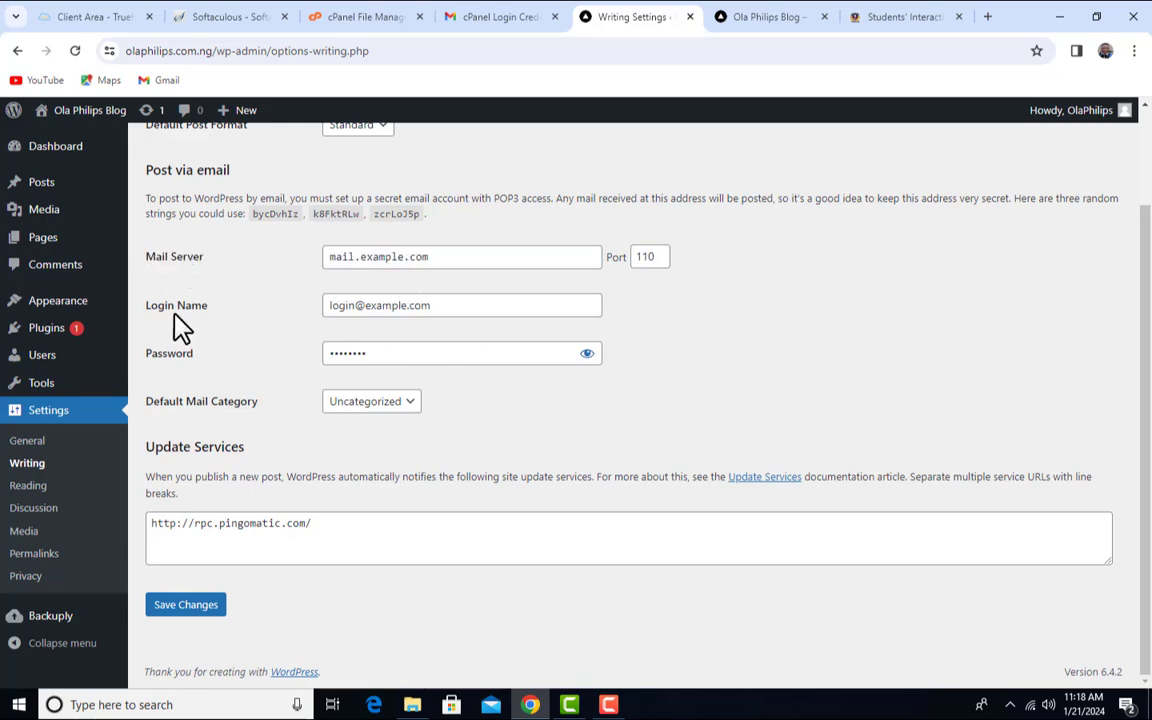
pyautogui.click(463, 305)
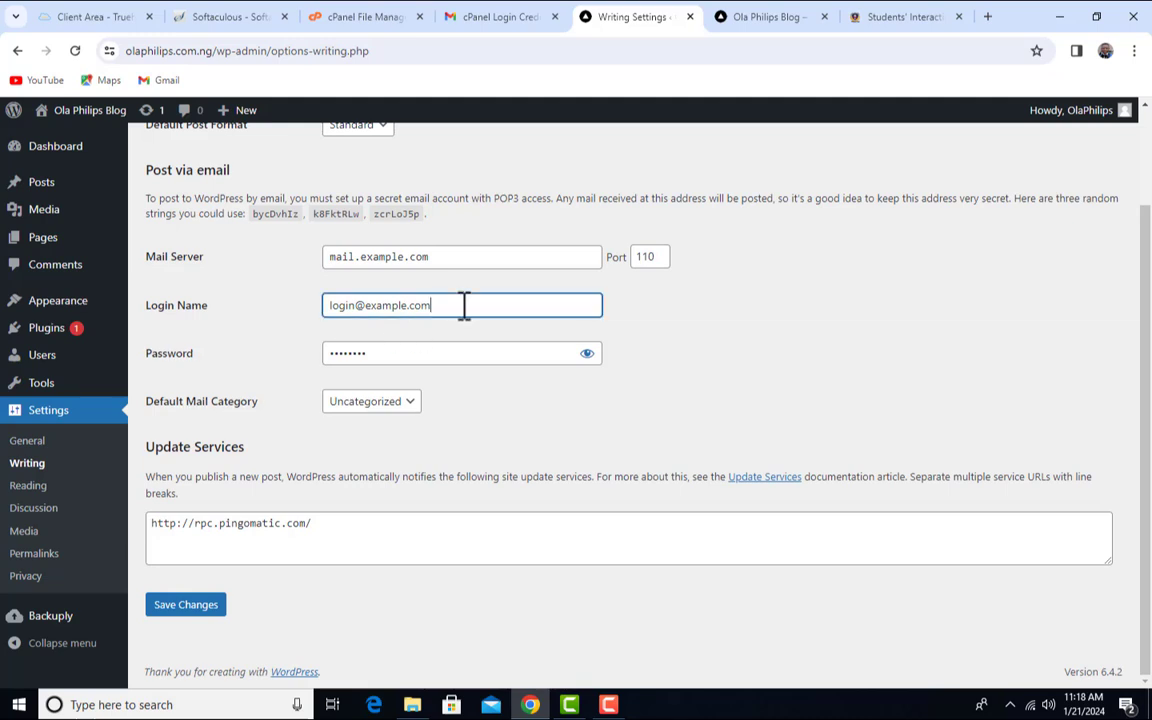
pyautogui.click(442, 339)
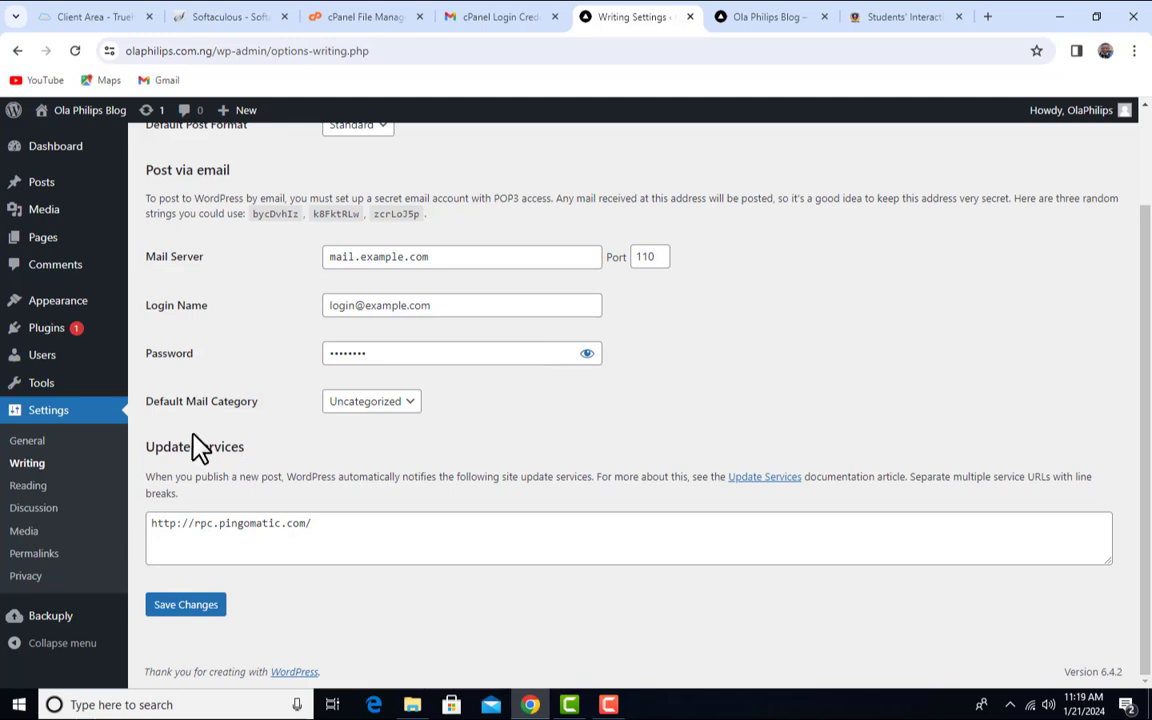
pyautogui.click(401, 405)
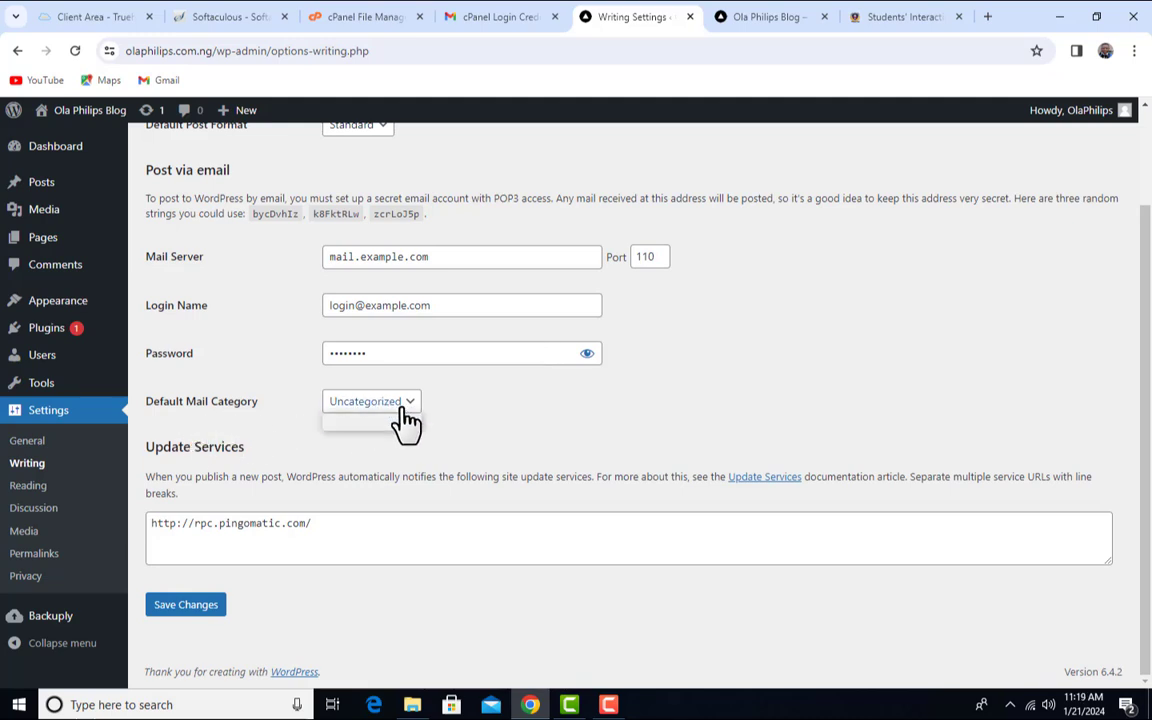
pyautogui.click(505, 440)
pyautogui.scroll(1, 505, 440)
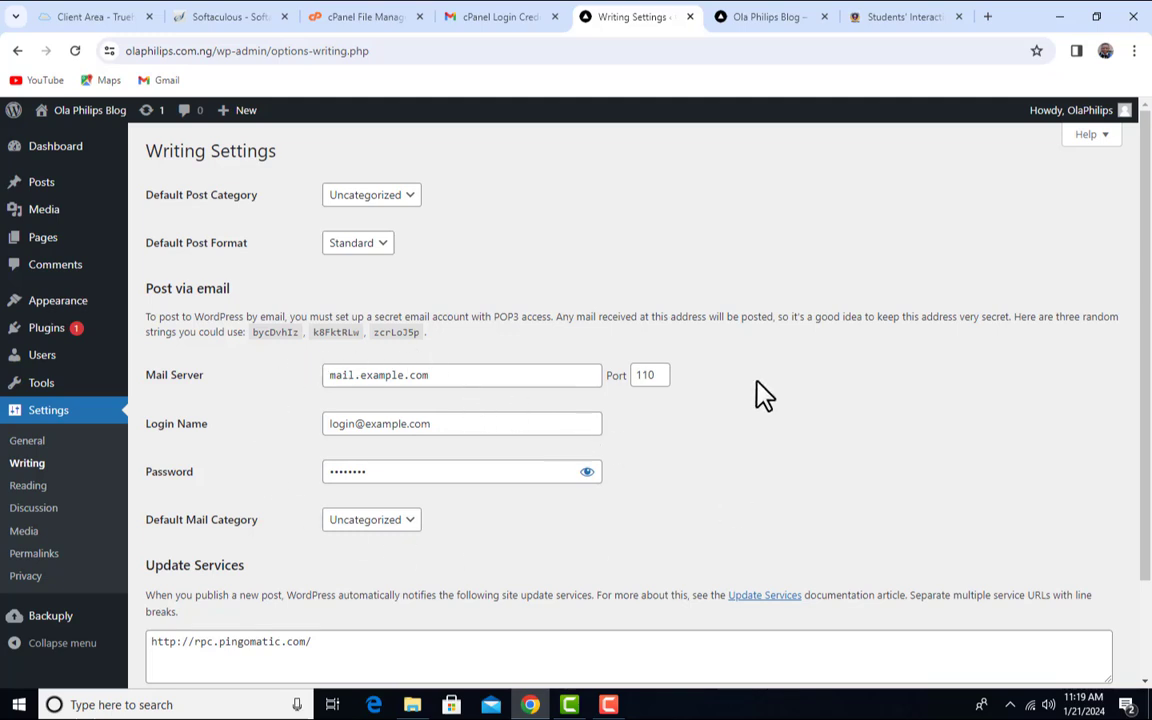
pyautogui.scroll(-1, 475, 435)
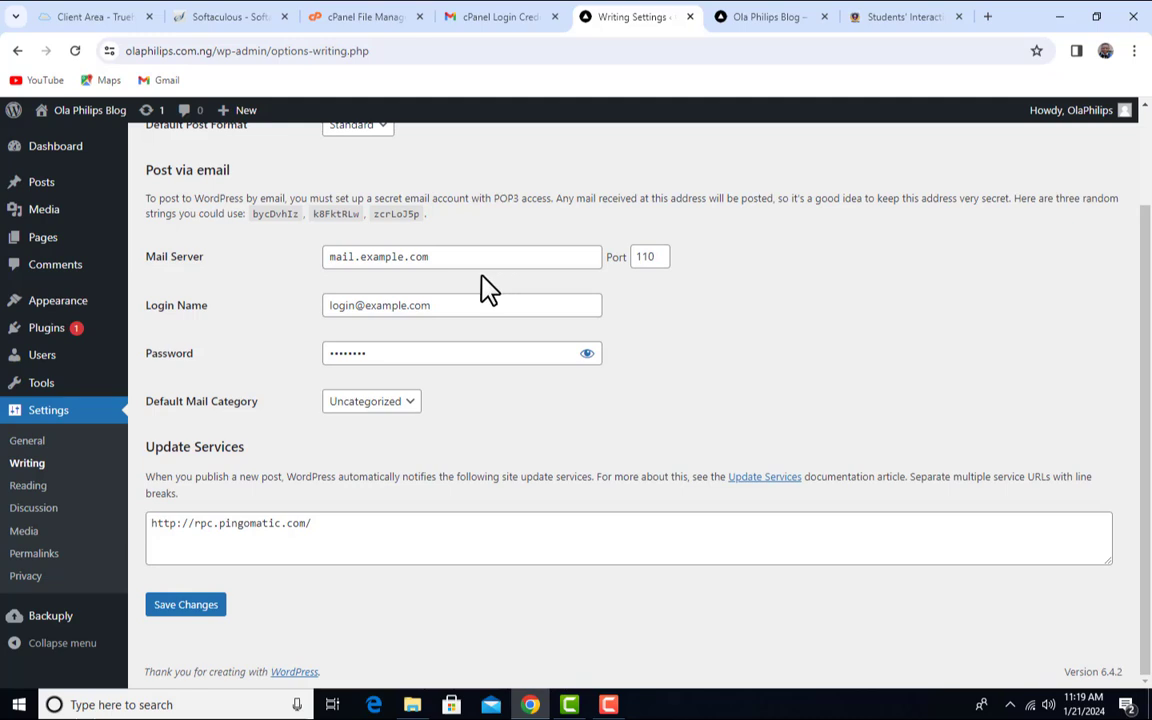
pyautogui.click(194, 610)
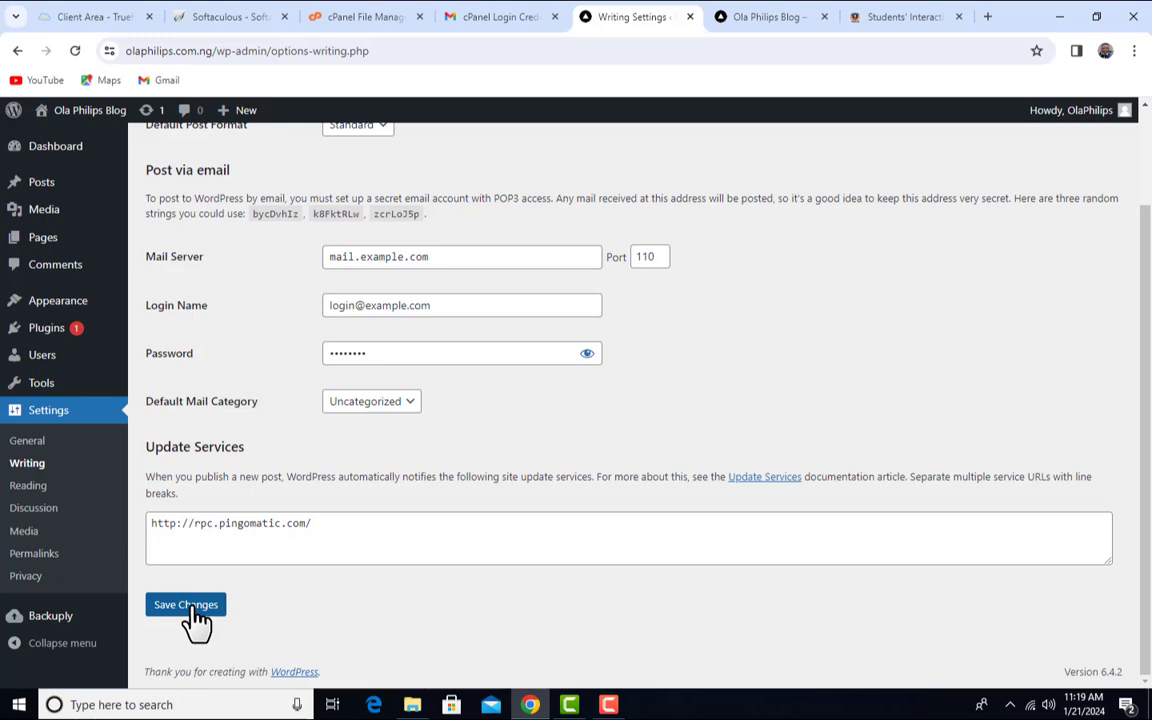
pyautogui.scroll(2, 442, 530)
pyautogui.scroll(-2, 442, 540)
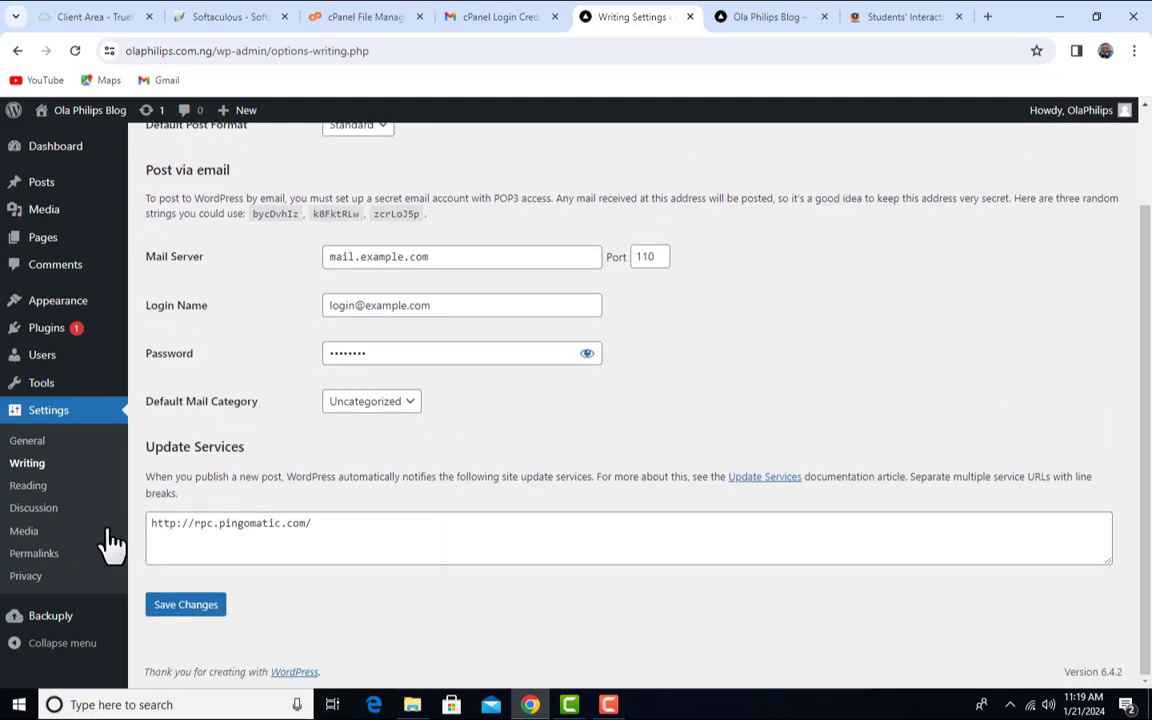
# - Open Settings > Reading and look over the homepage display options
pyautogui.click(36, 488)
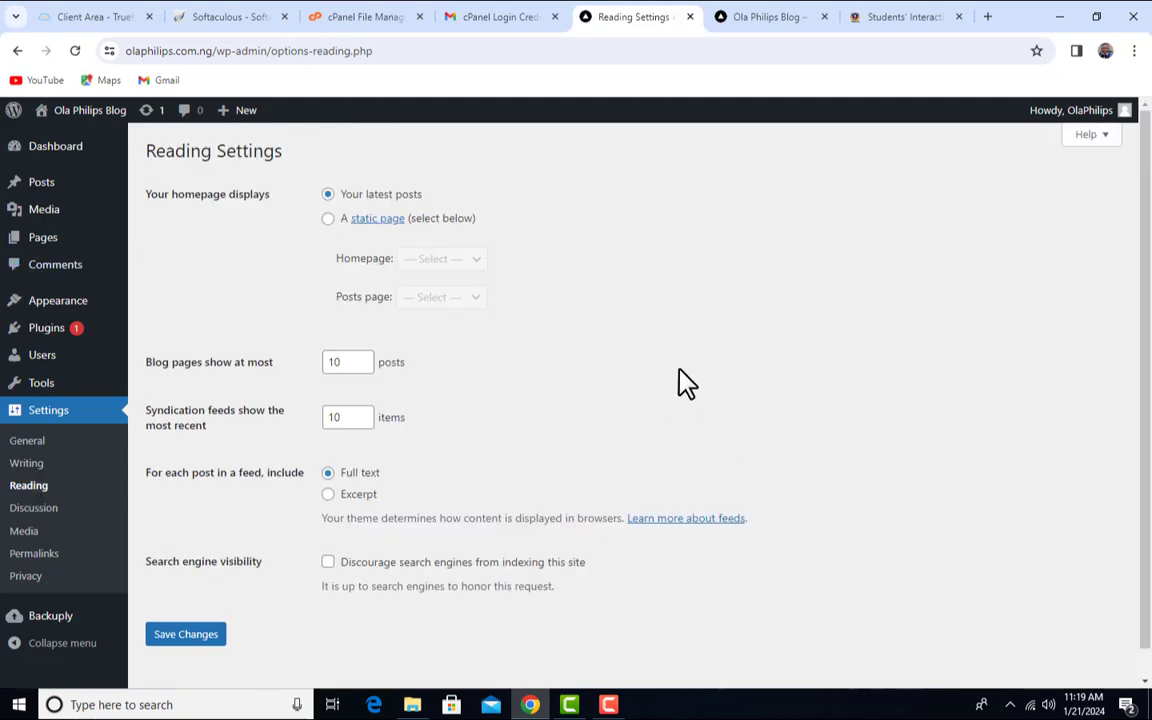
pyautogui.scroll(-1, 618, 434)
pyautogui.scroll(1, 620, 437)
pyautogui.hotkey('ctrl', 'Tab')
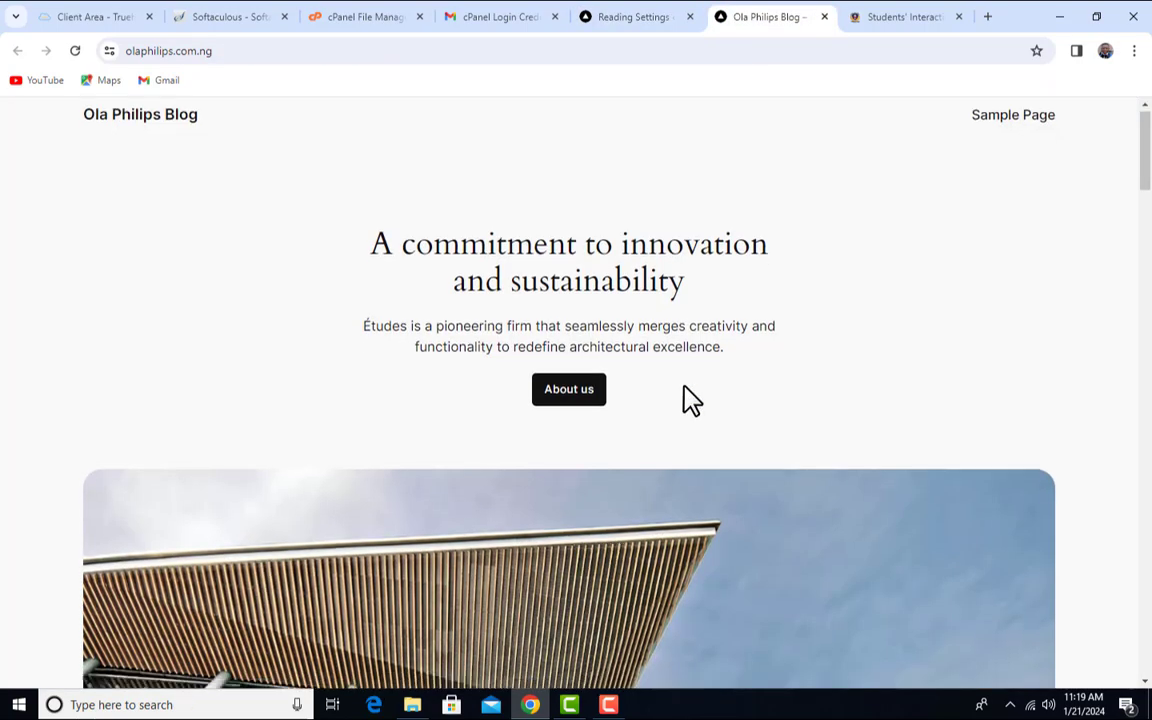
pyautogui.scroll(-20, 689, 400)
pyautogui.scroll(-12, 689, 400)
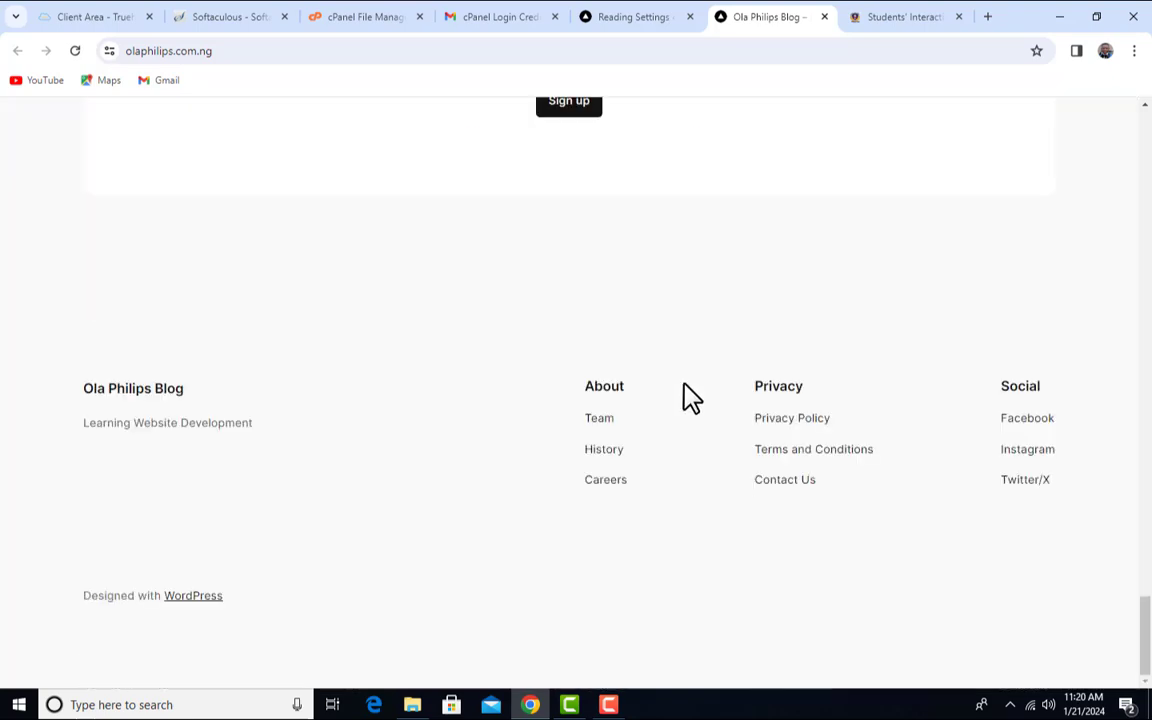
pyautogui.scroll(15, 689, 398)
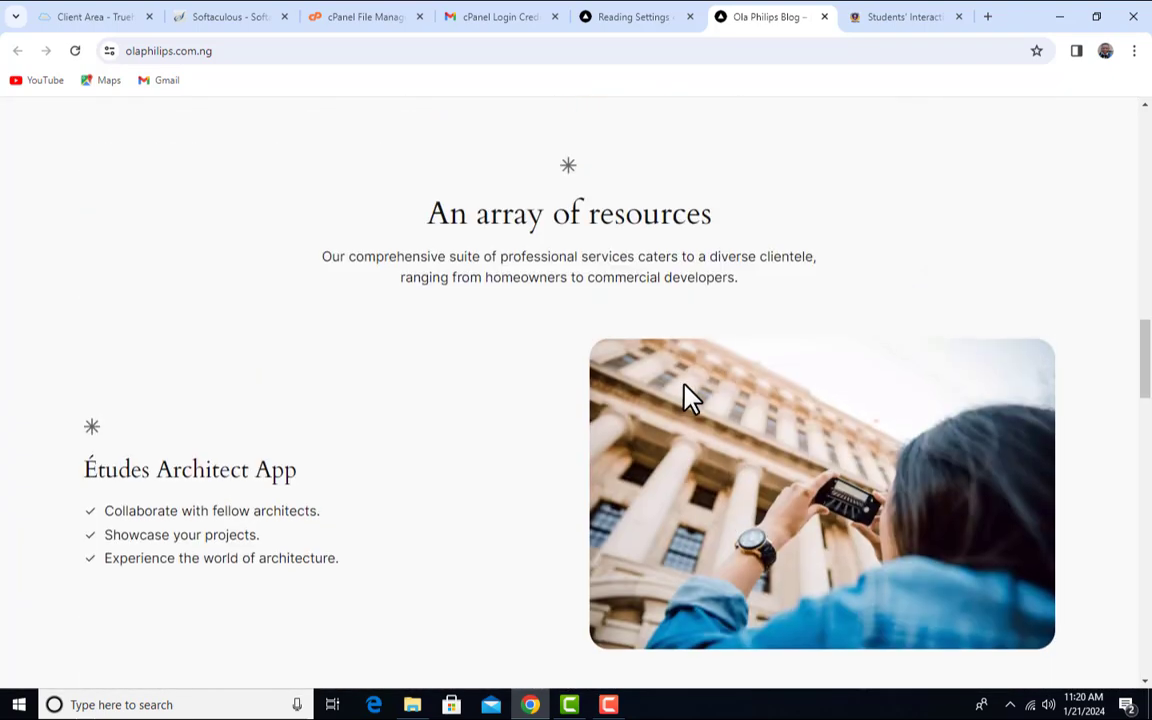
pyautogui.scroll(8, 689, 390)
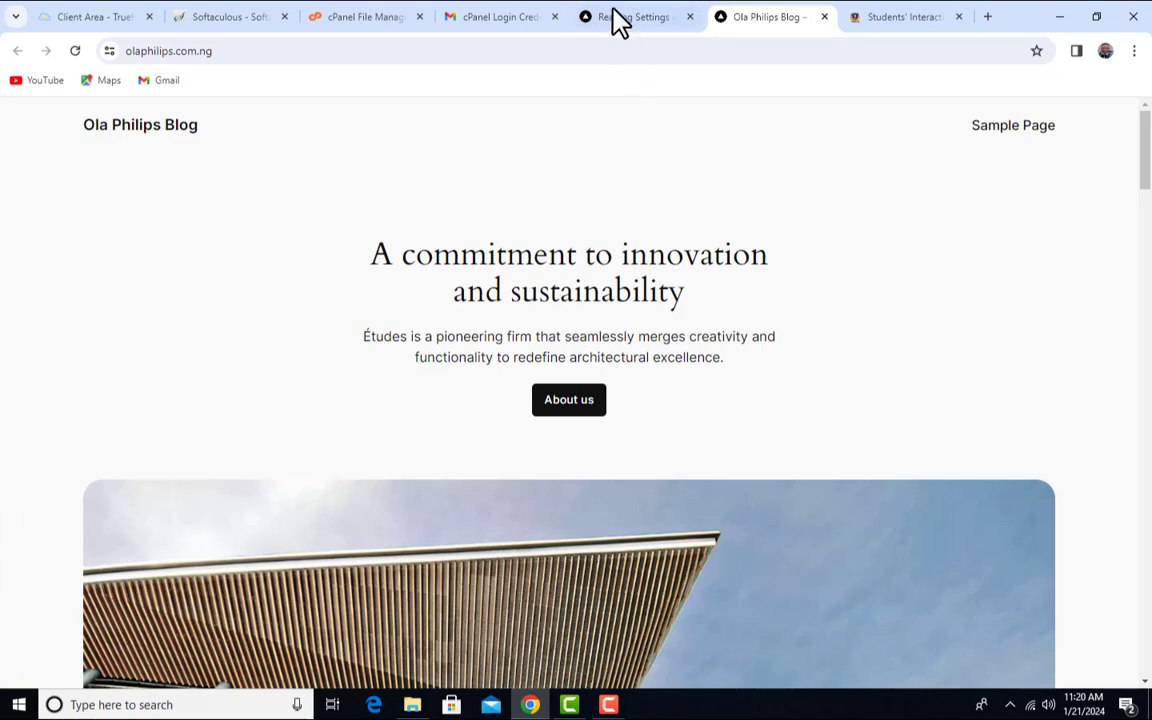
pyautogui.click(612, 18)
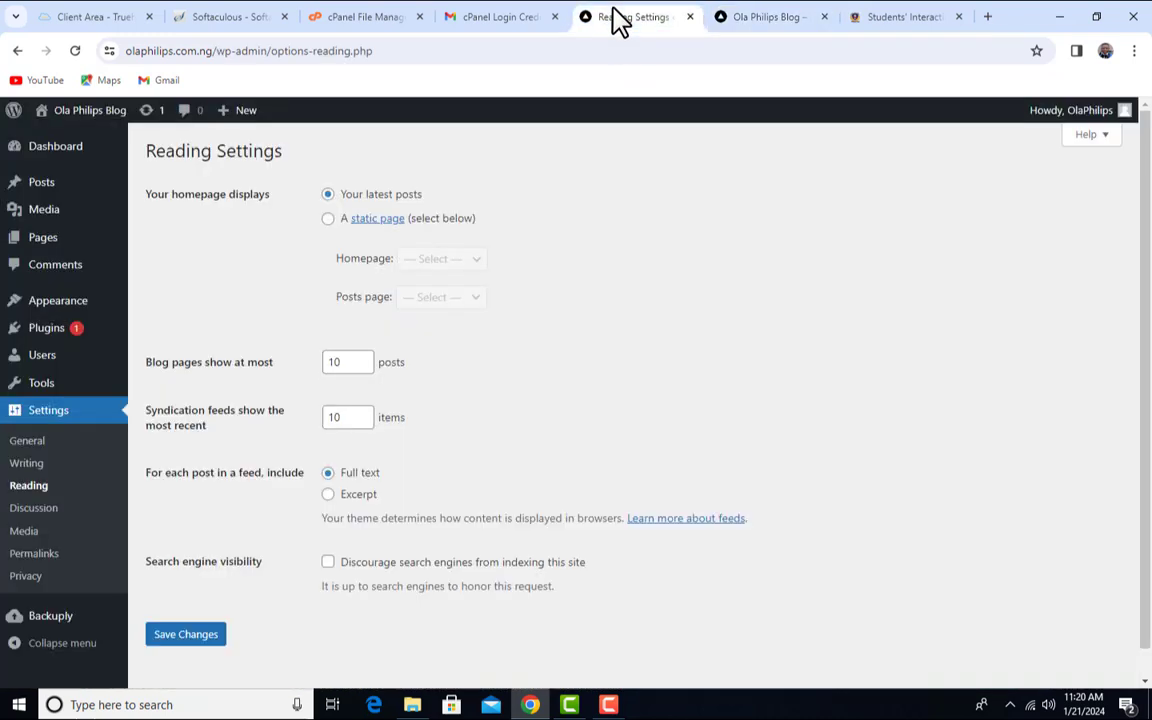
# - Make Sample Page the static homepage, save, and view the front end
pyautogui.click(328, 219)
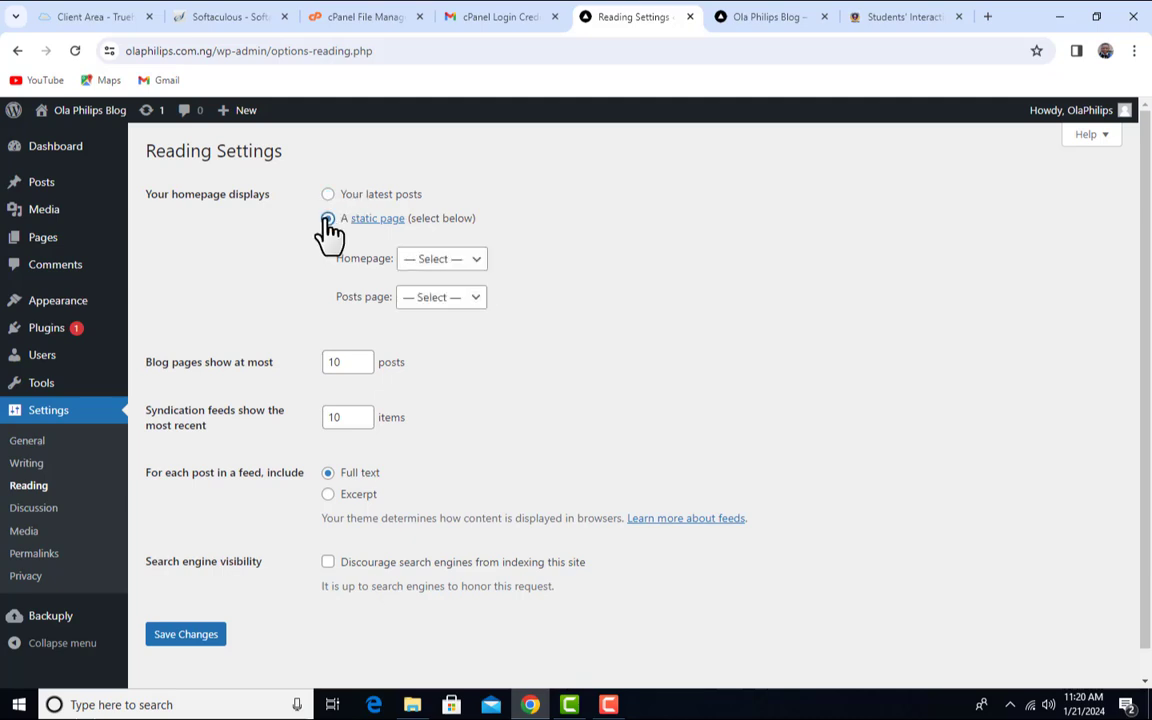
pyautogui.click(476, 268)
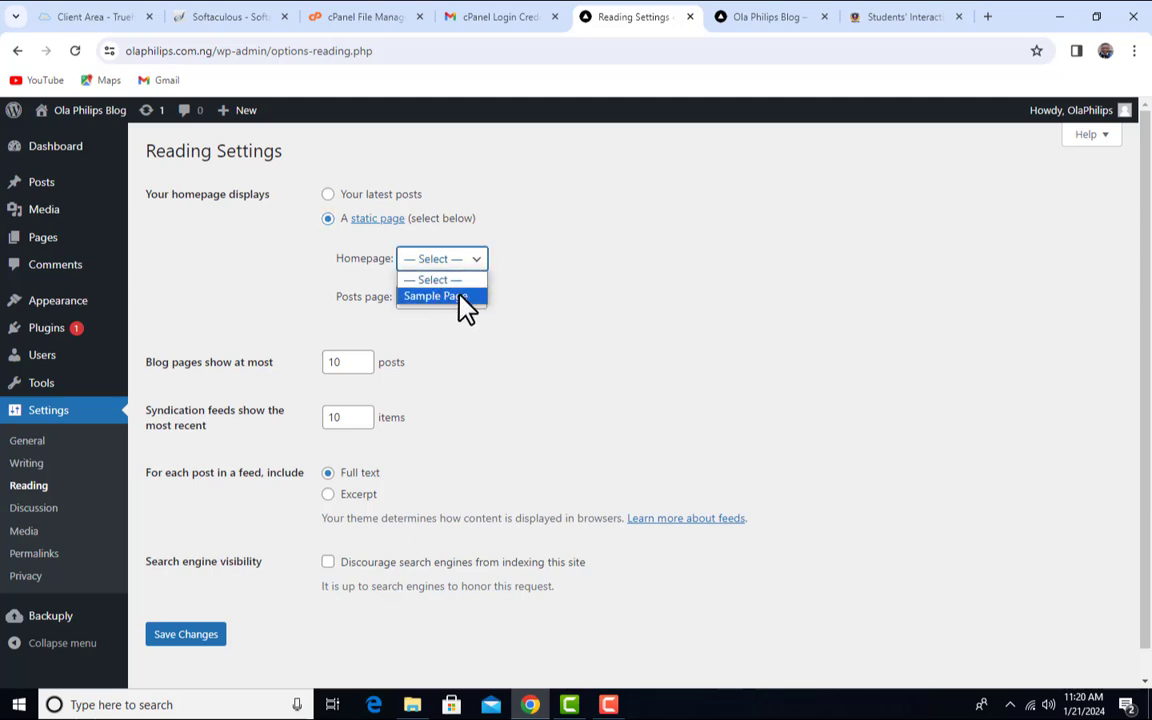
pyautogui.click(468, 298)
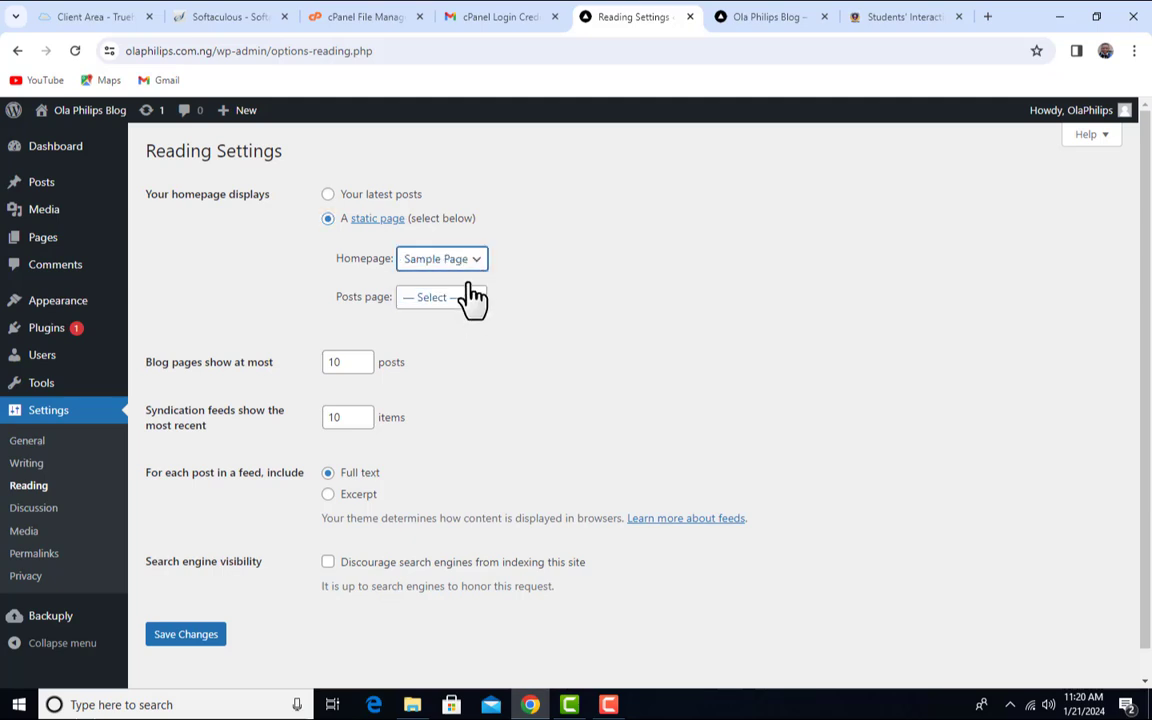
pyautogui.click(188, 634)
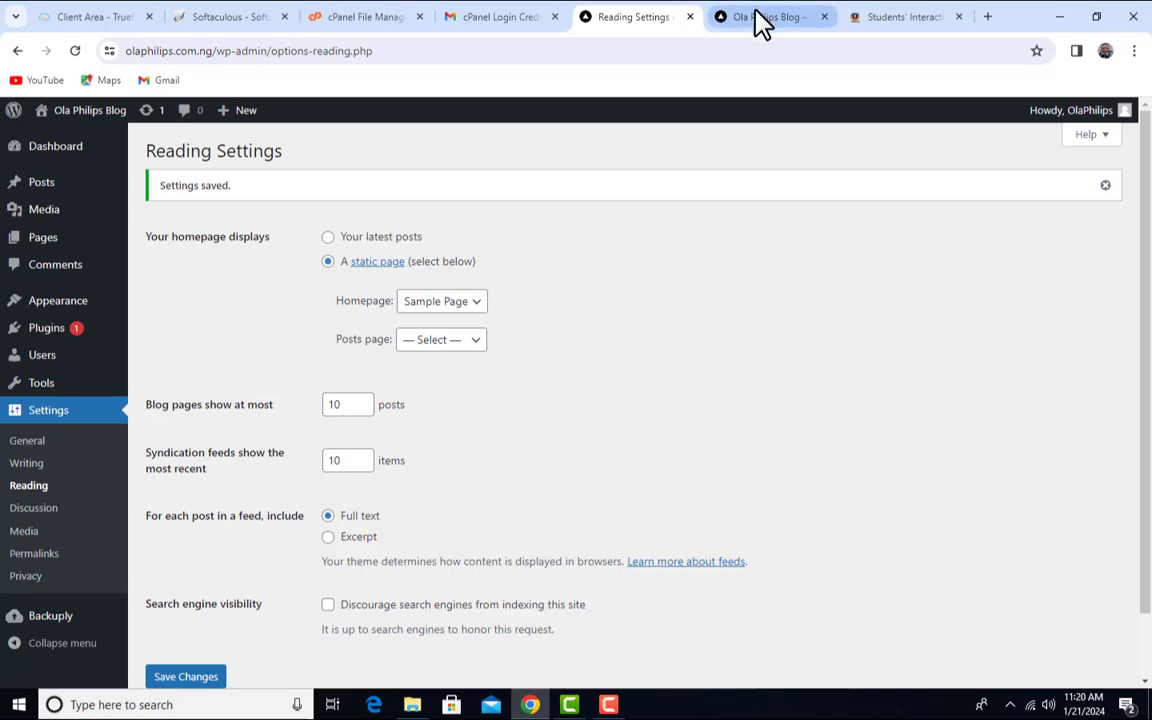
pyautogui.click(760, 18)
pyautogui.click(77, 52)
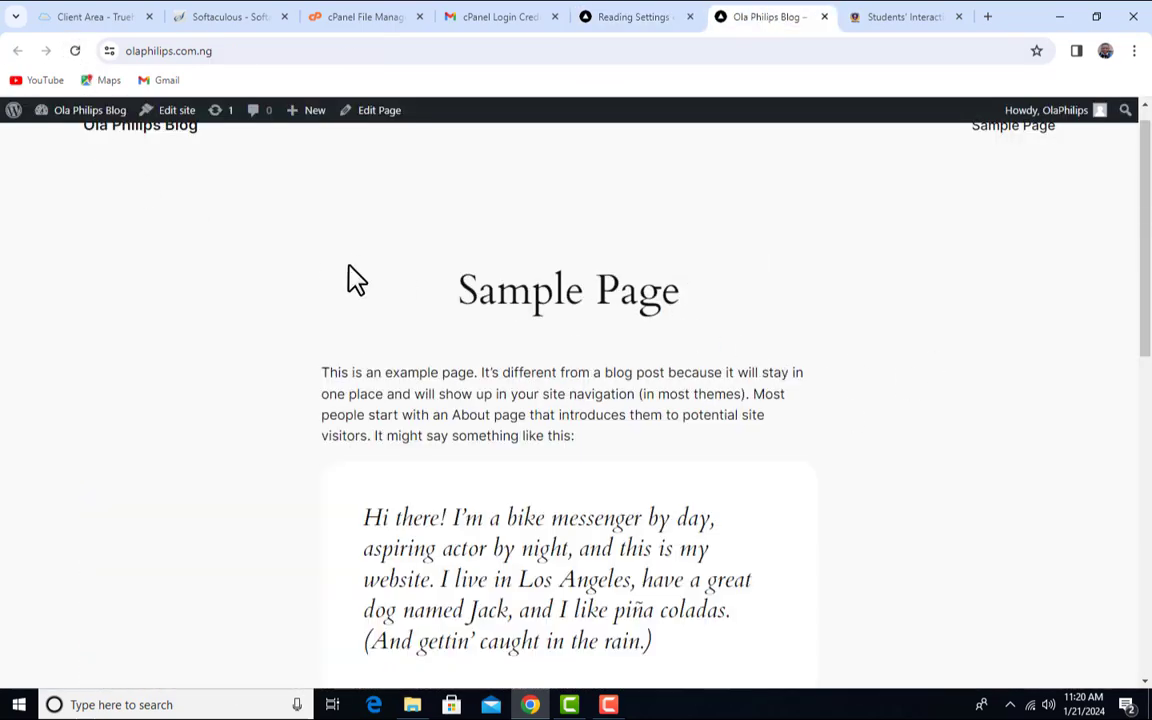
pyautogui.scroll(1, 530, 336)
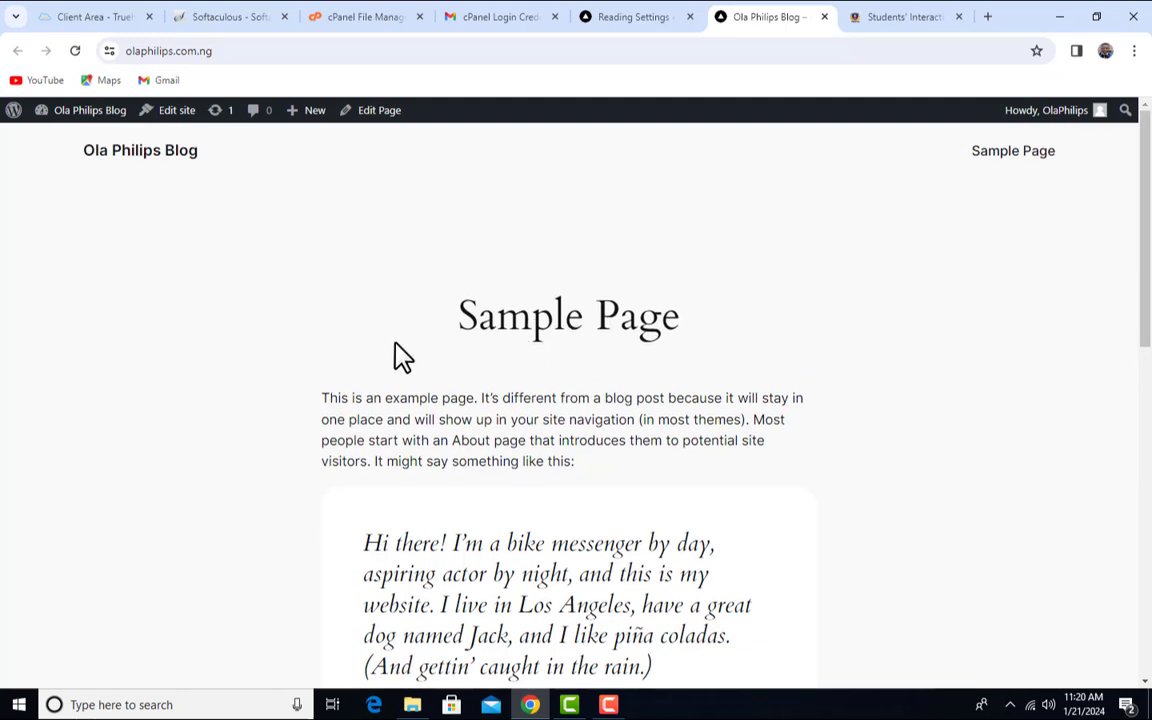
pyautogui.moveTo(442, 321); pyautogui.dragTo(745, 332)
pyautogui.click(614, 336)
pyautogui.click(617, 16)
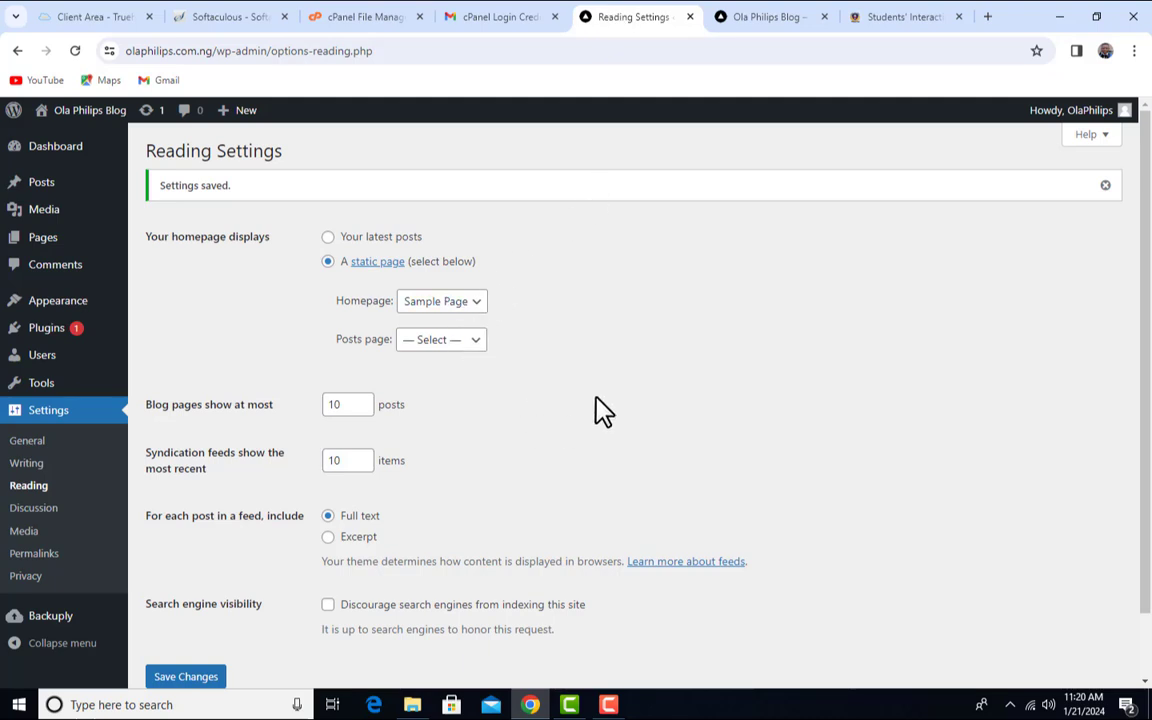
# - Switch 'Your homepage displays' back to Your latest posts, leaving it unsaved
pyautogui.click(328, 237)
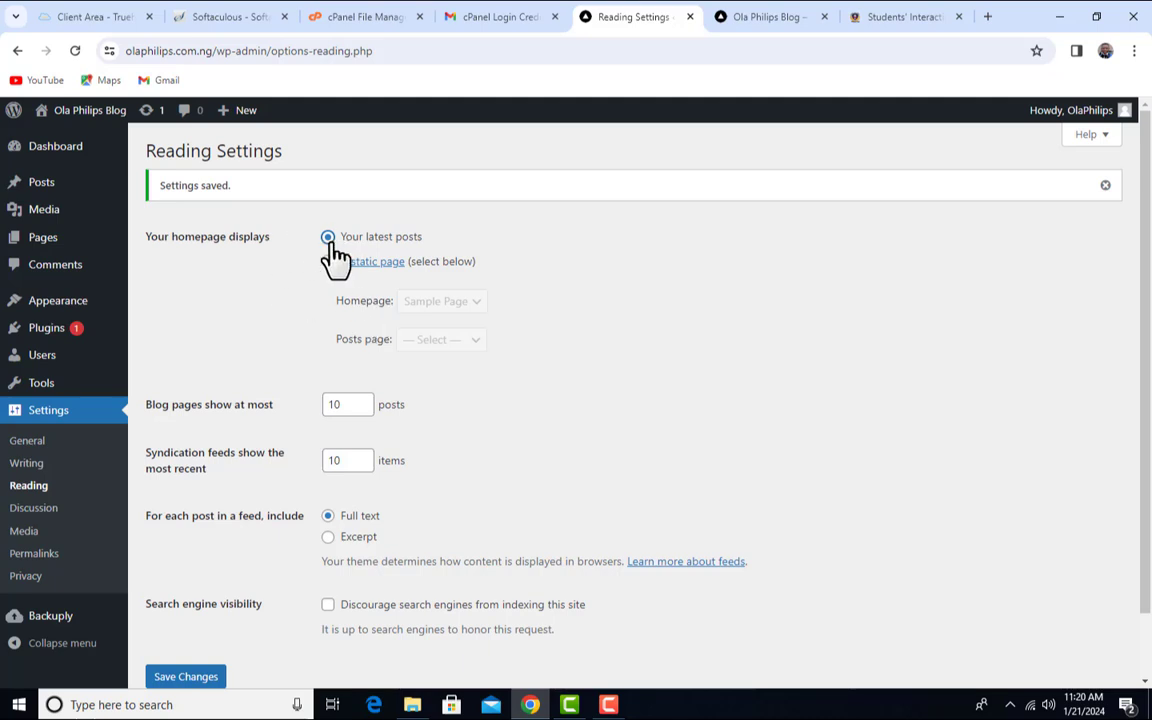
pyautogui.scroll(-2, 450, 378)
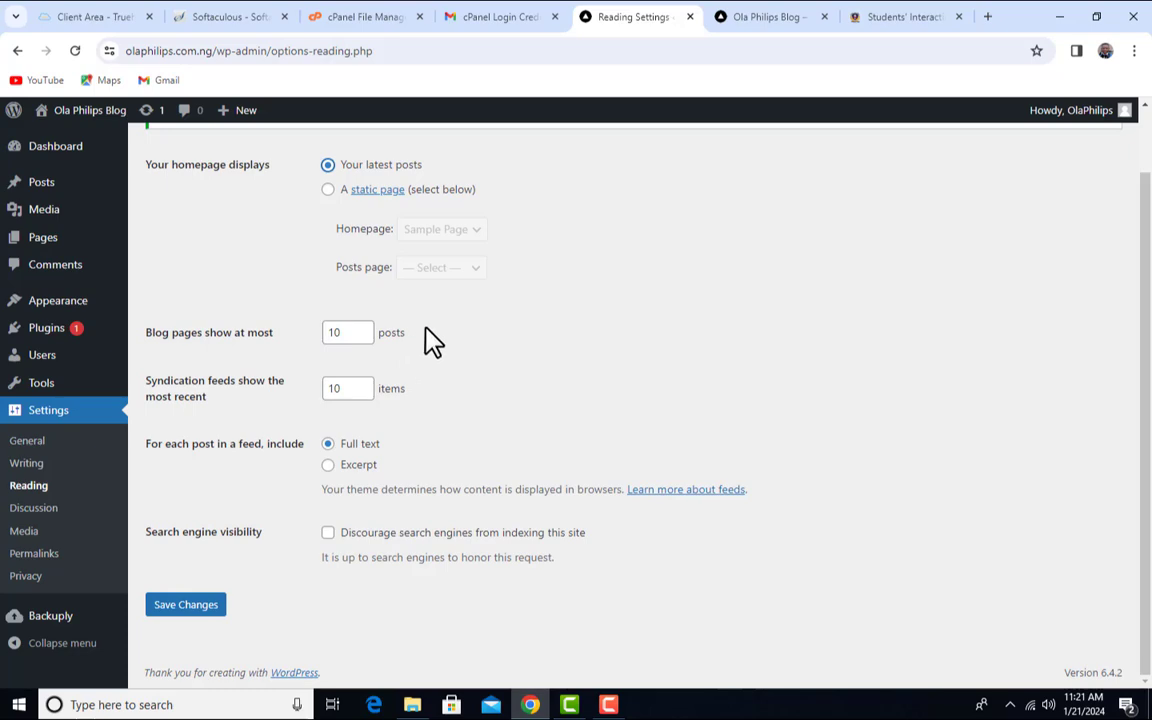
# - Read the Students' Interaction comments down to the page 3 pagination, then return to Reading Settings
pyautogui.click(880, 15)
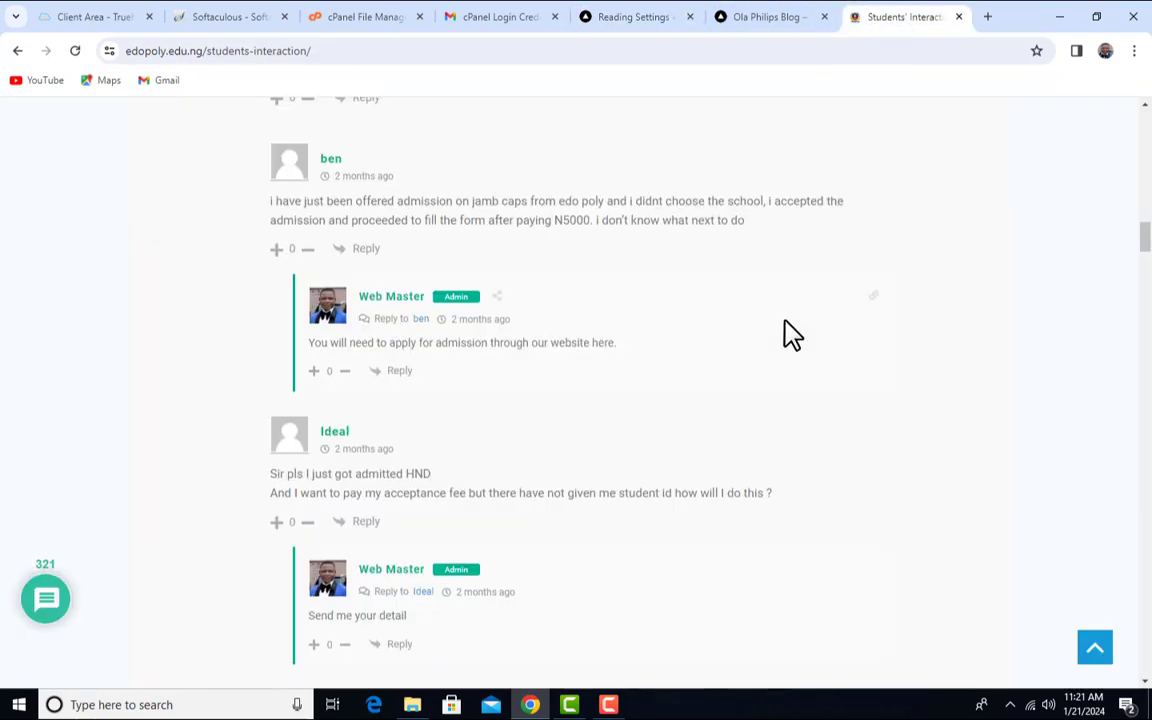
pyautogui.scroll(15, 787, 337)
pyautogui.scroll(5, 787, 337)
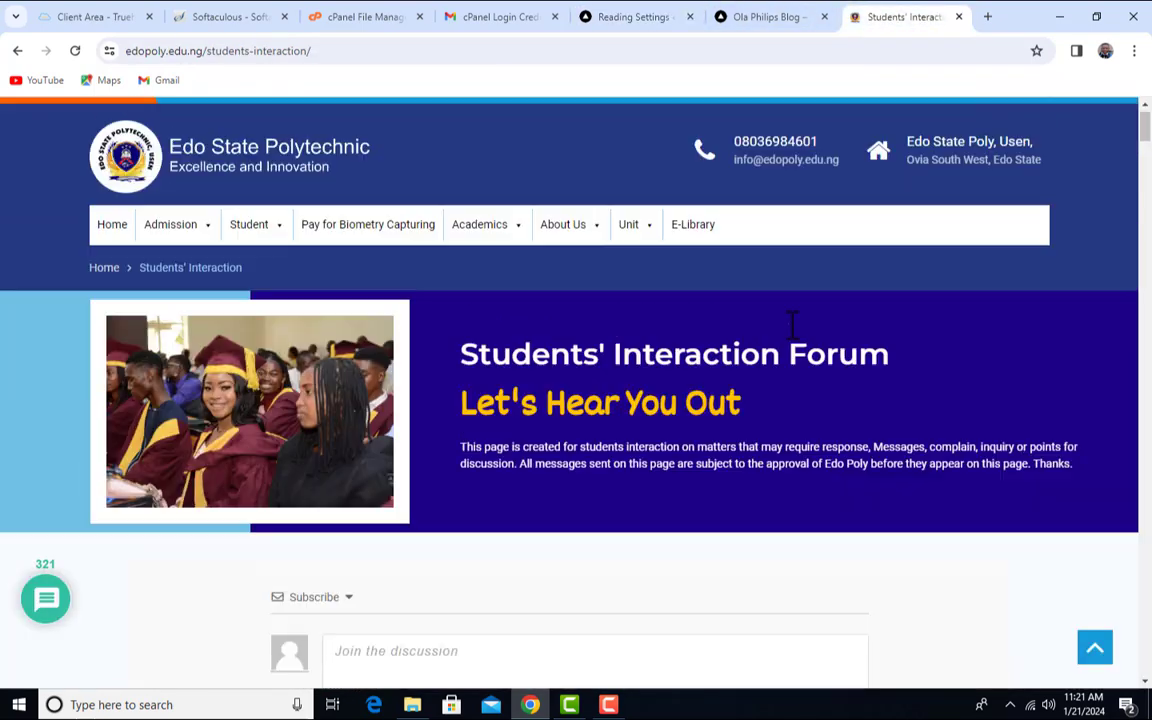
pyautogui.scroll(-6, 787, 342)
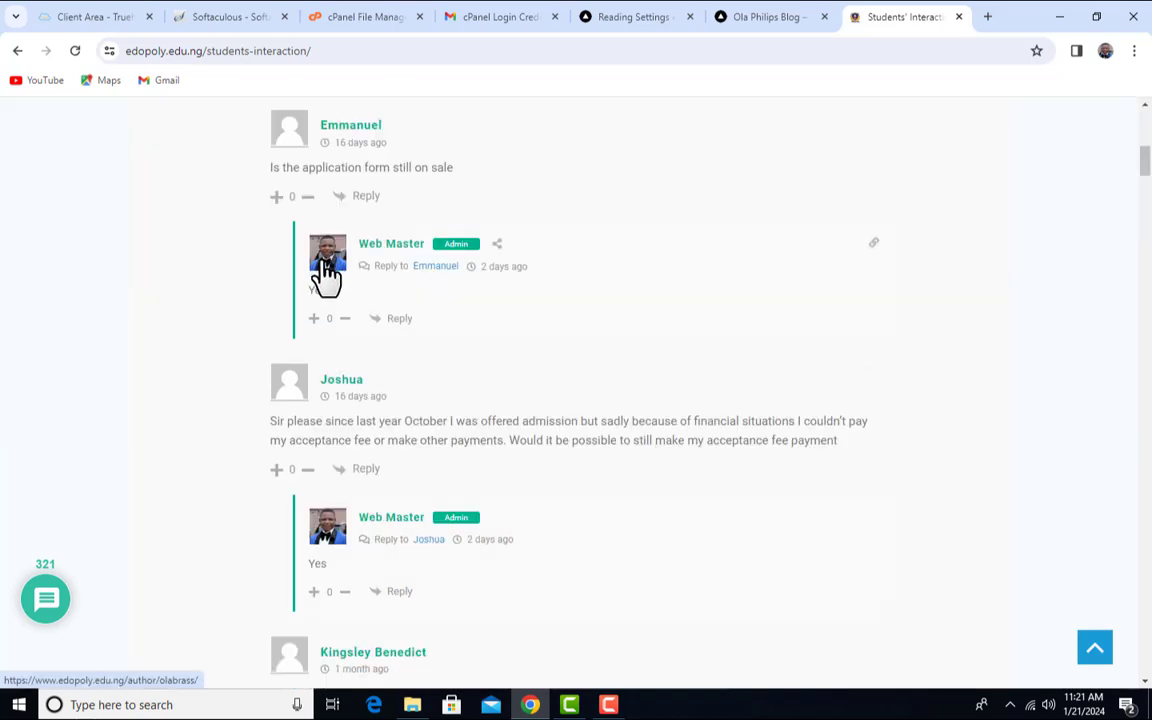
pyautogui.scroll(2, 565, 340)
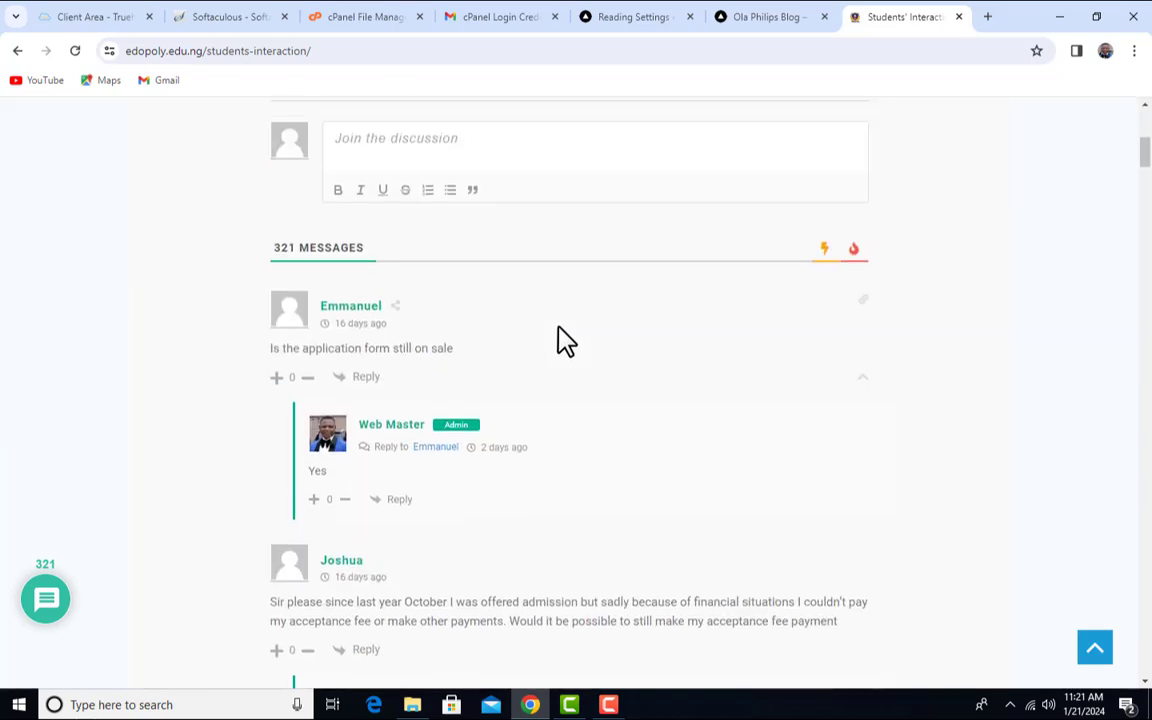
pyautogui.scroll(-5, 565, 340)
pyautogui.scroll(-16, 565, 340)
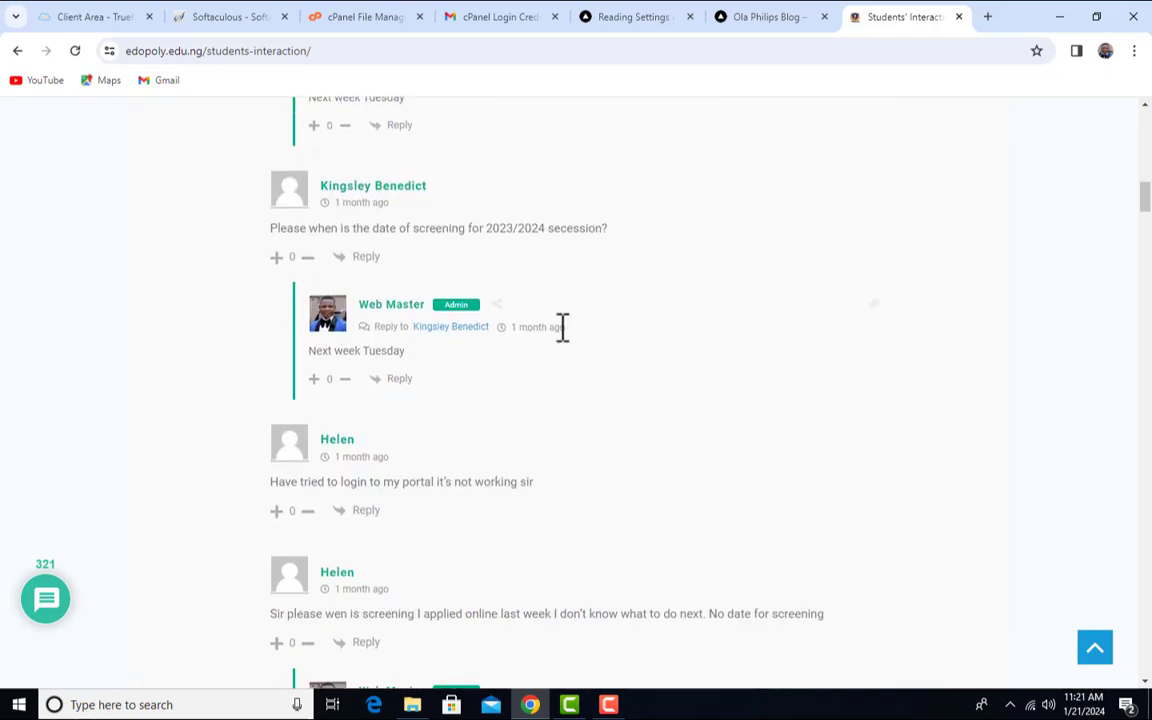
pyautogui.scroll(-16, 577, 366)
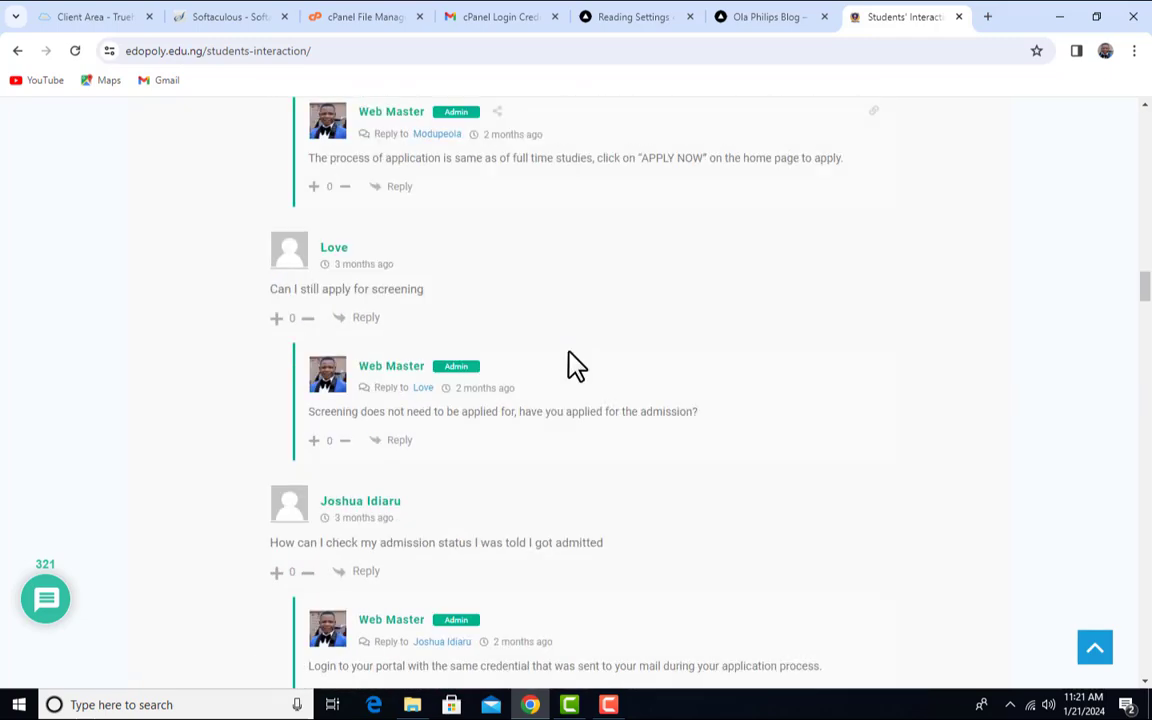
pyautogui.scroll(-16, 577, 366)
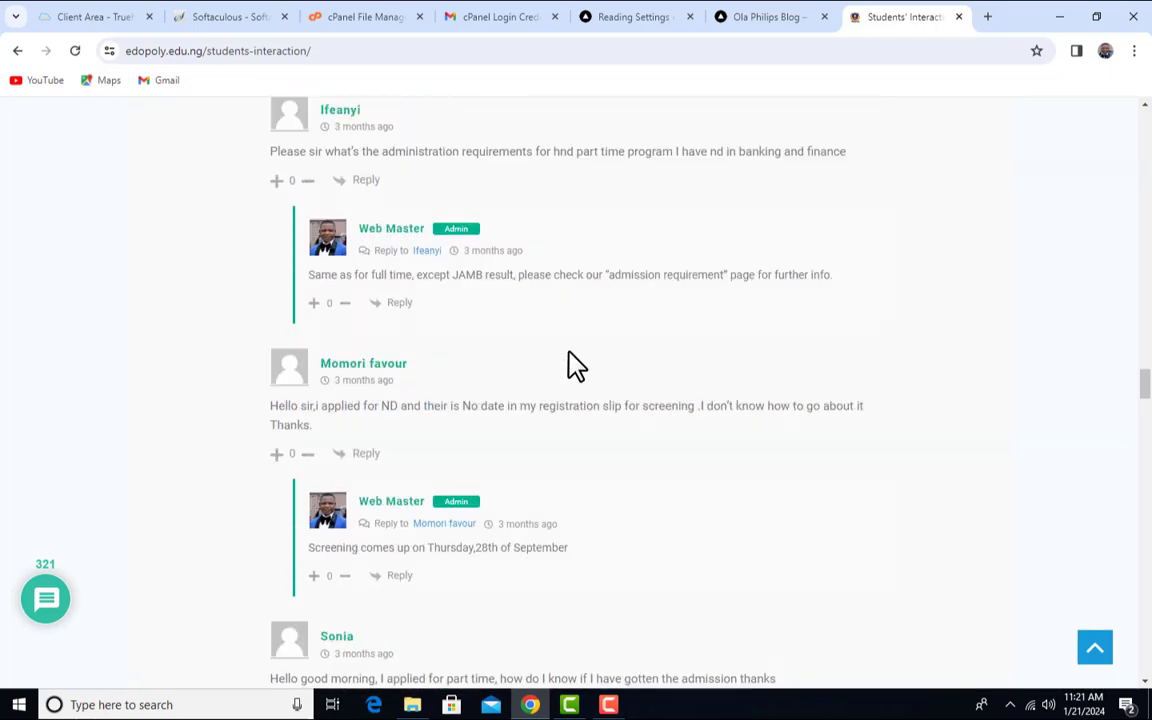
pyautogui.scroll(-16, 577, 366)
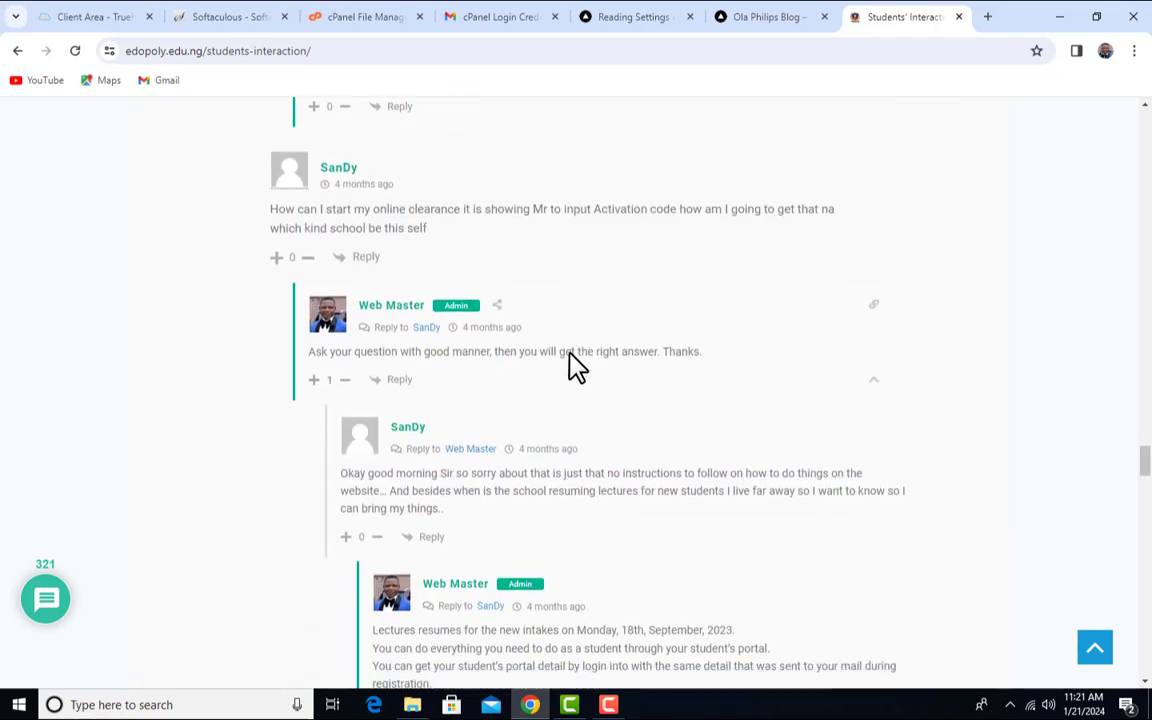
pyautogui.scroll(-16, 577, 382)
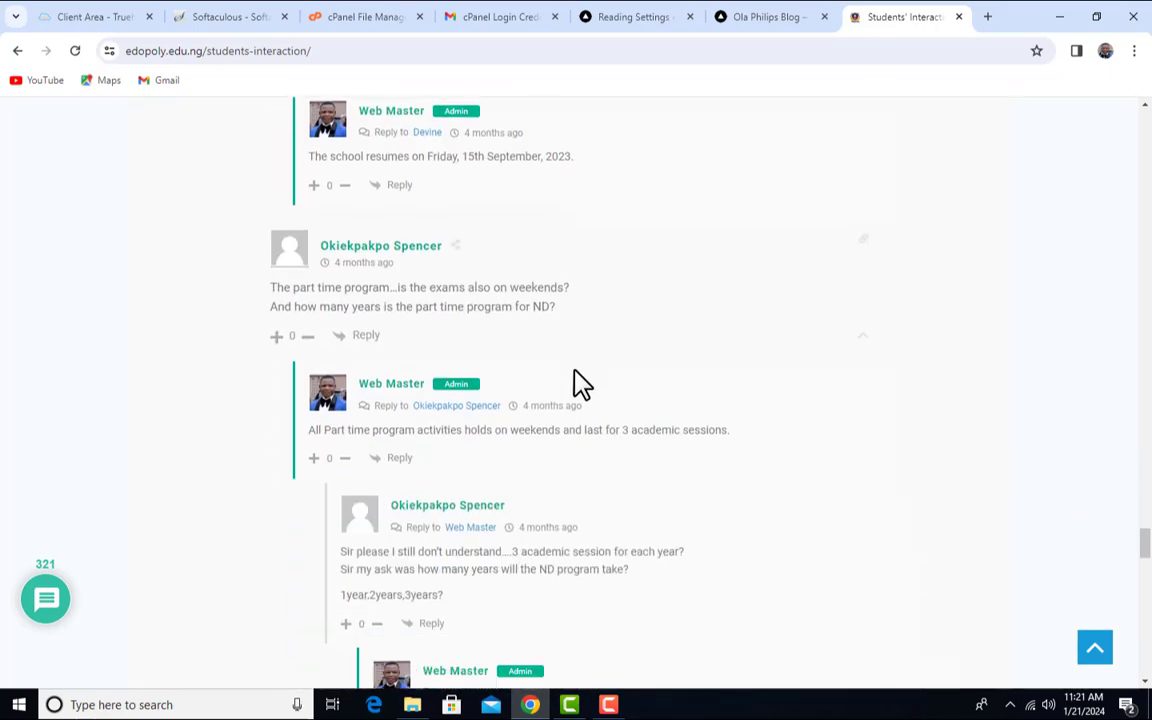
pyautogui.scroll(-14, 583, 388)
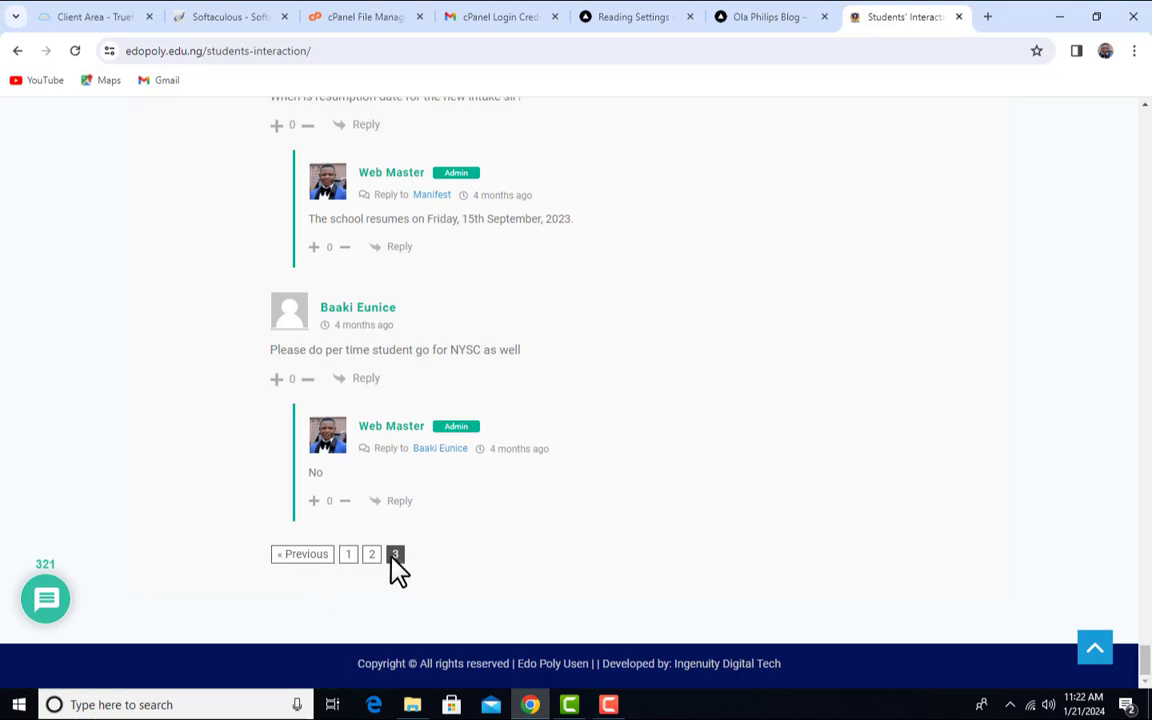
pyautogui.scroll(5, 921, 417)
pyautogui.click(632, 17)
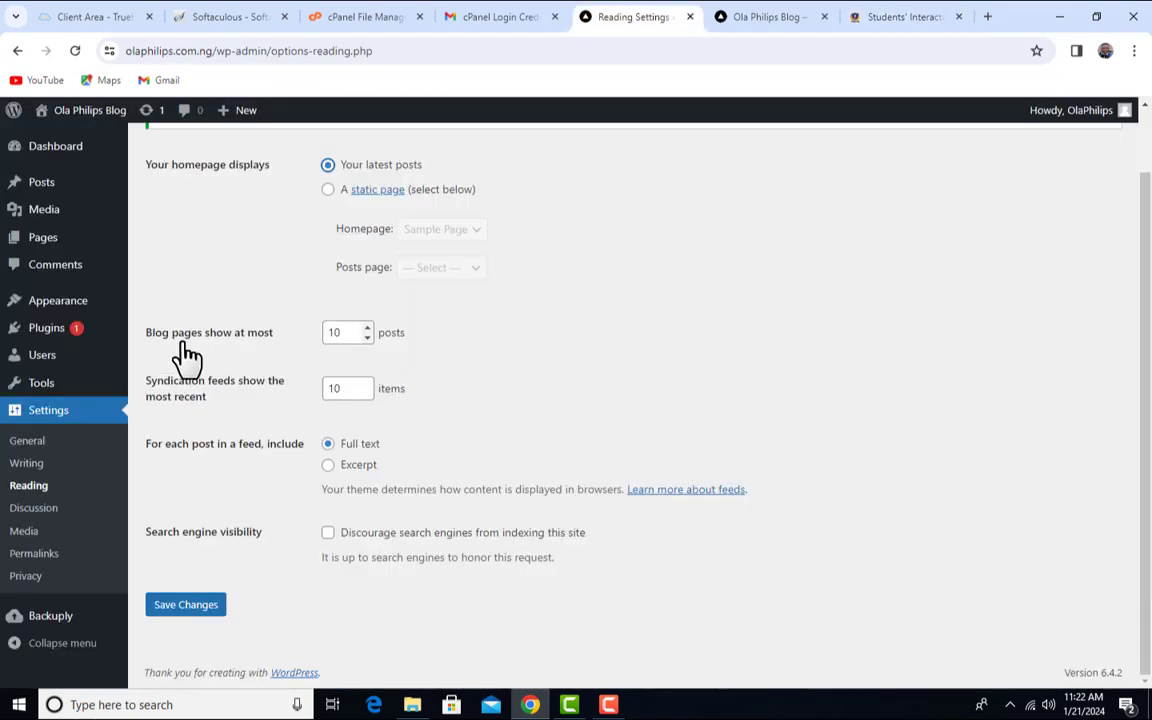
# - Leave 'Blog pages show at most' at 10 and set feeds to include post excerpts
pyautogui.click(344, 335)
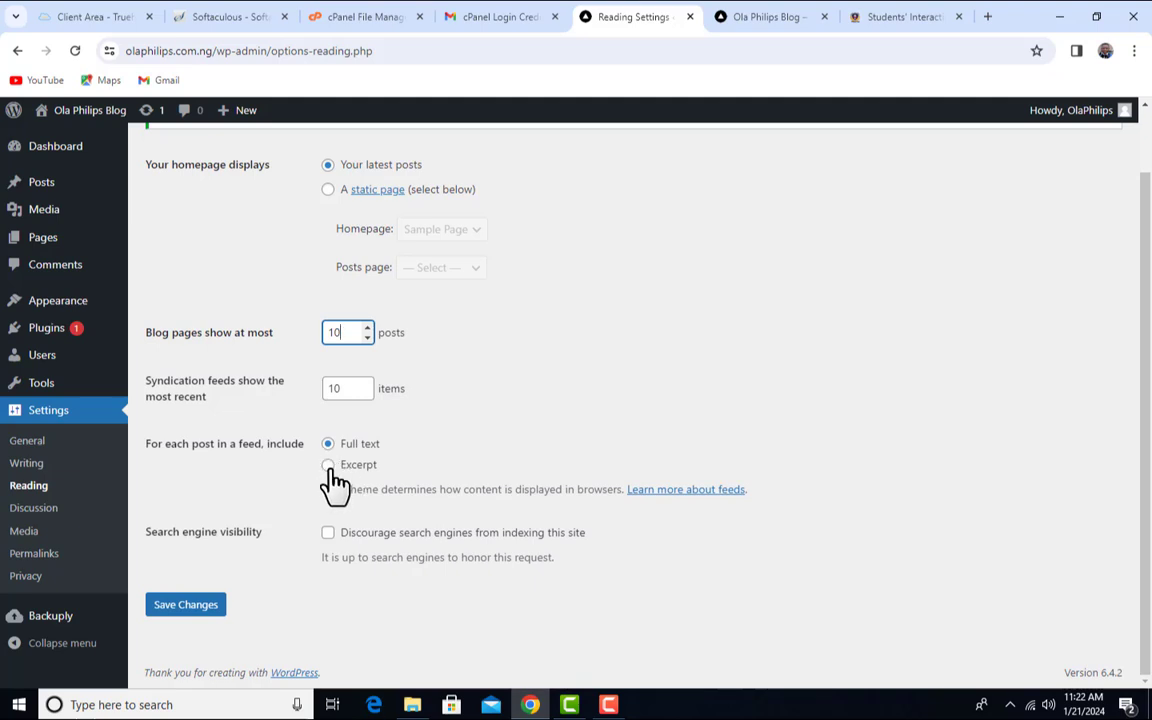
pyautogui.click(328, 465)
# - Browse the Edo State Polytechnic home page's Updates and Events, including the 5th Convocation Ceremony
pyautogui.click(900, 17)
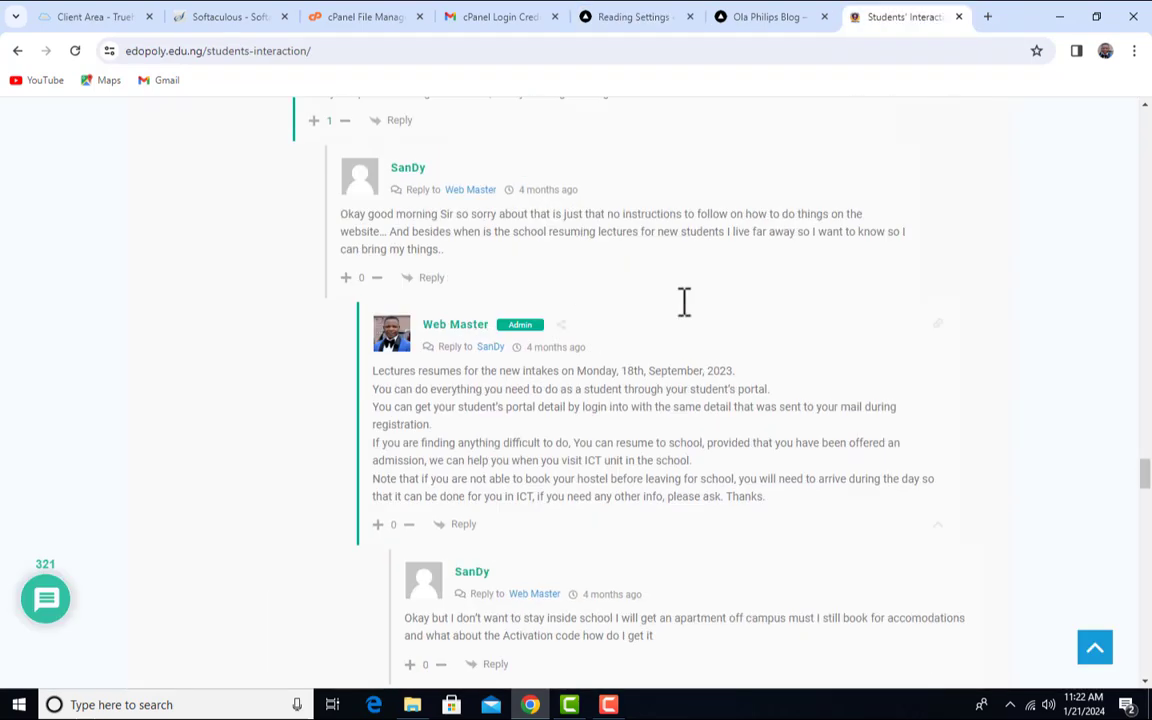
pyautogui.scroll(15, 684, 302)
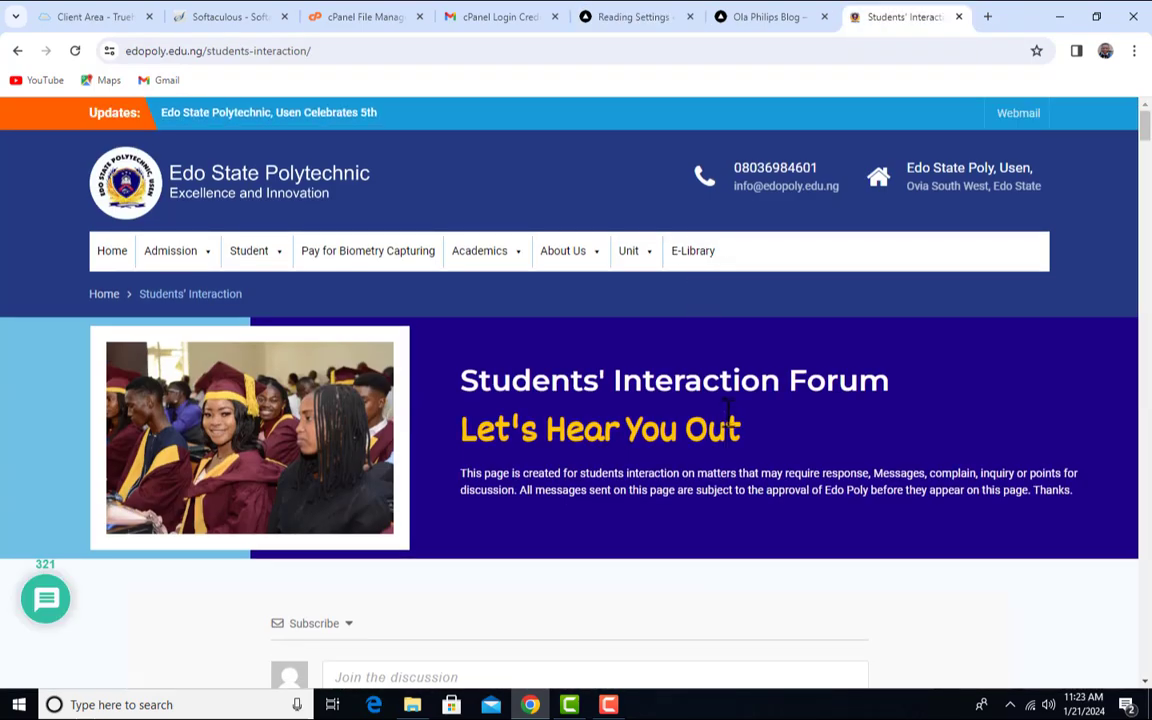
pyautogui.click(123, 264)
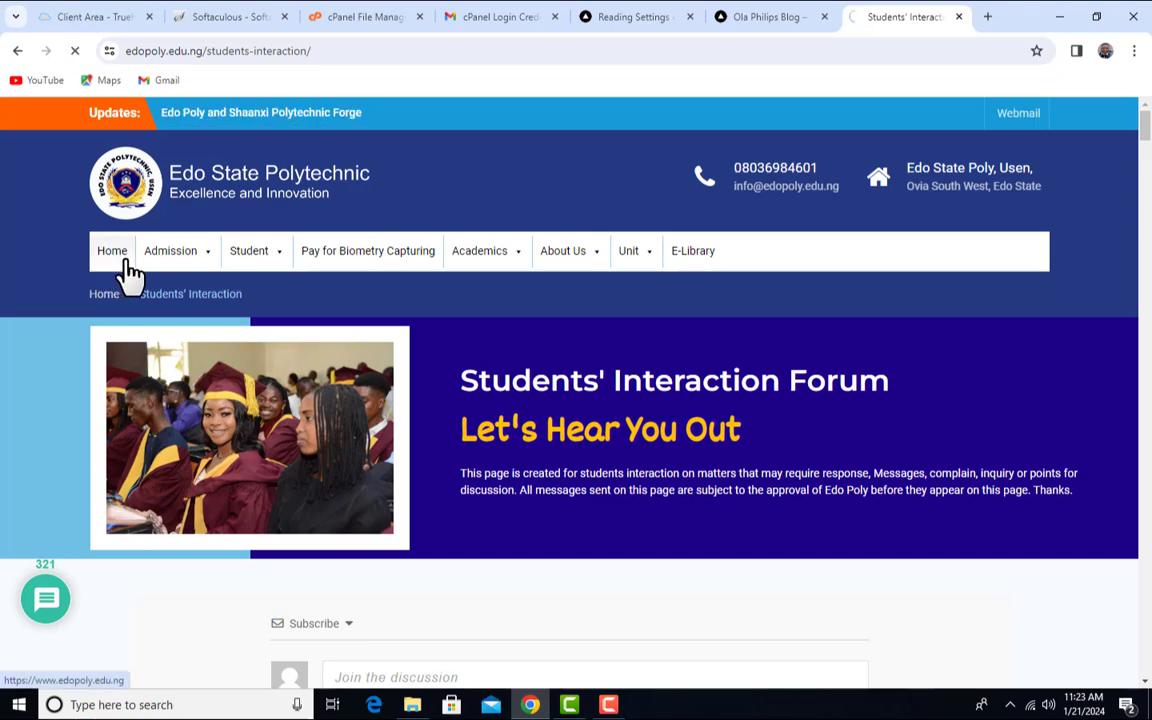
pyautogui.scroll(-4, 672, 440)
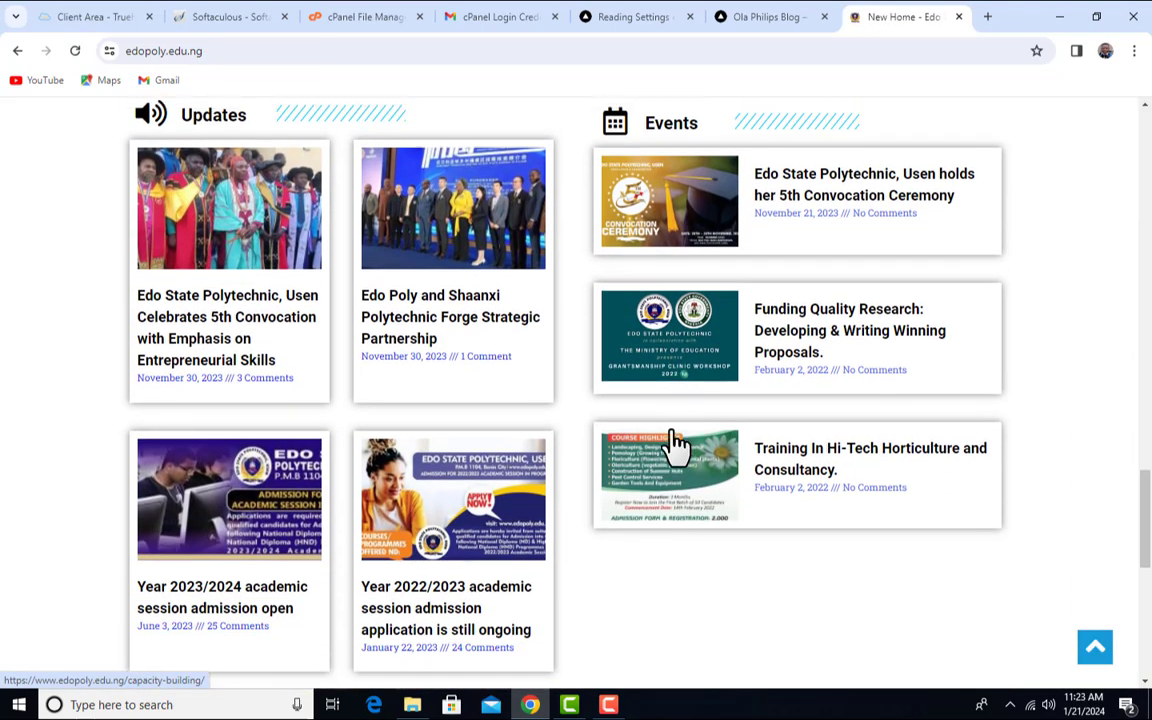
pyautogui.scroll(1, 675, 442)
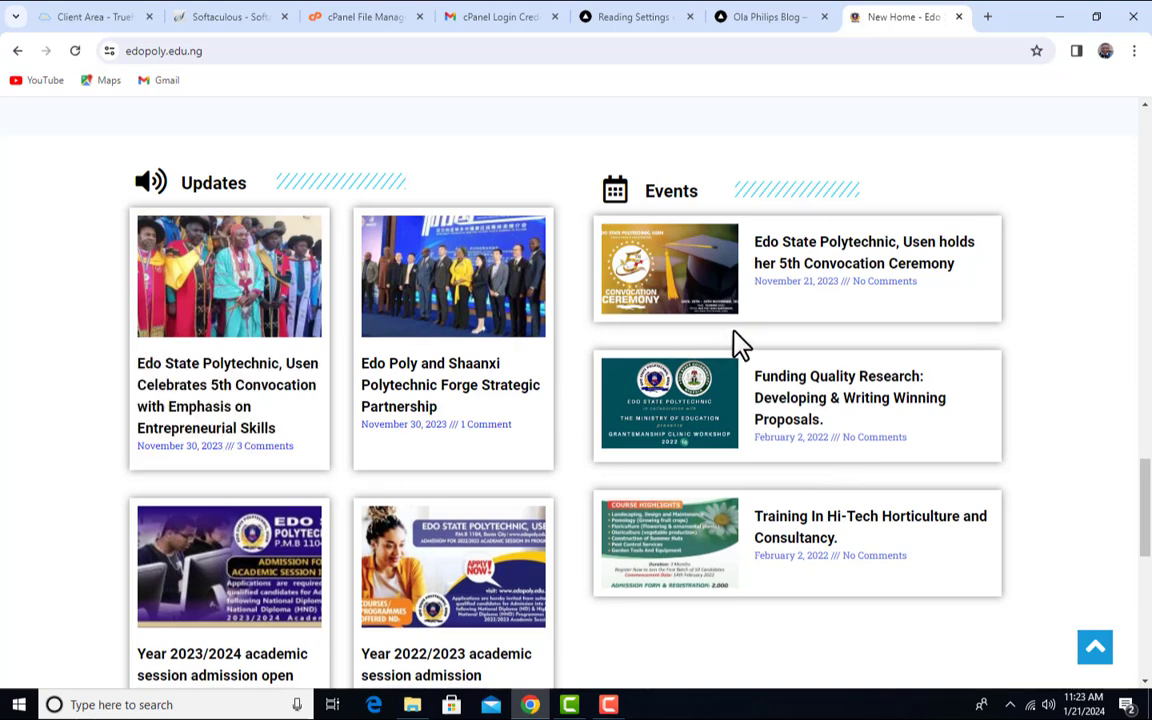
pyautogui.scroll(-2, 784, 411)
pyautogui.scroll(-2, 532, 540)
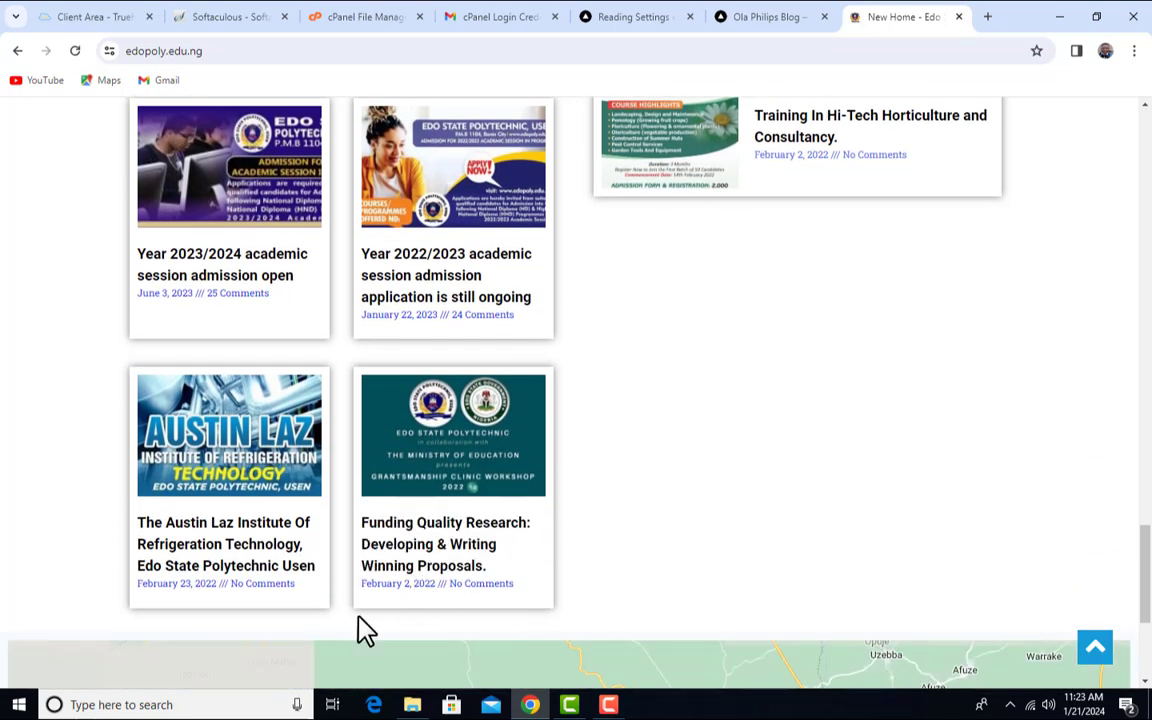
pyautogui.scroll(2, 335, 610)
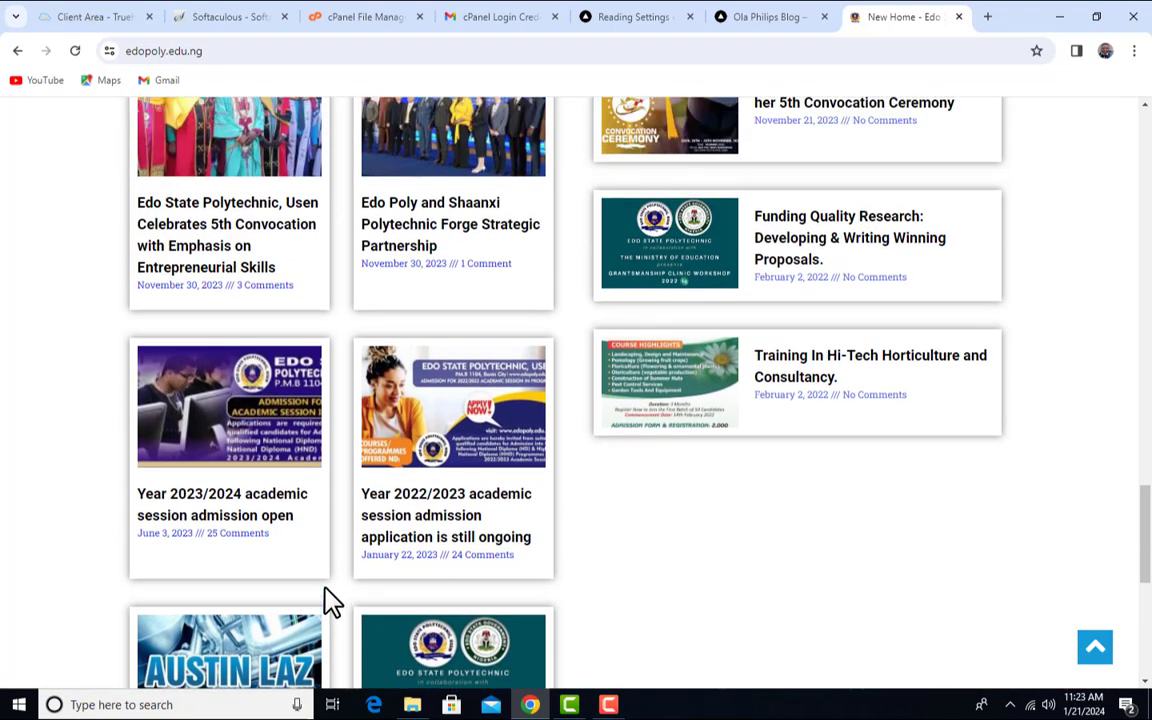
pyautogui.scroll(2, 300, 500)
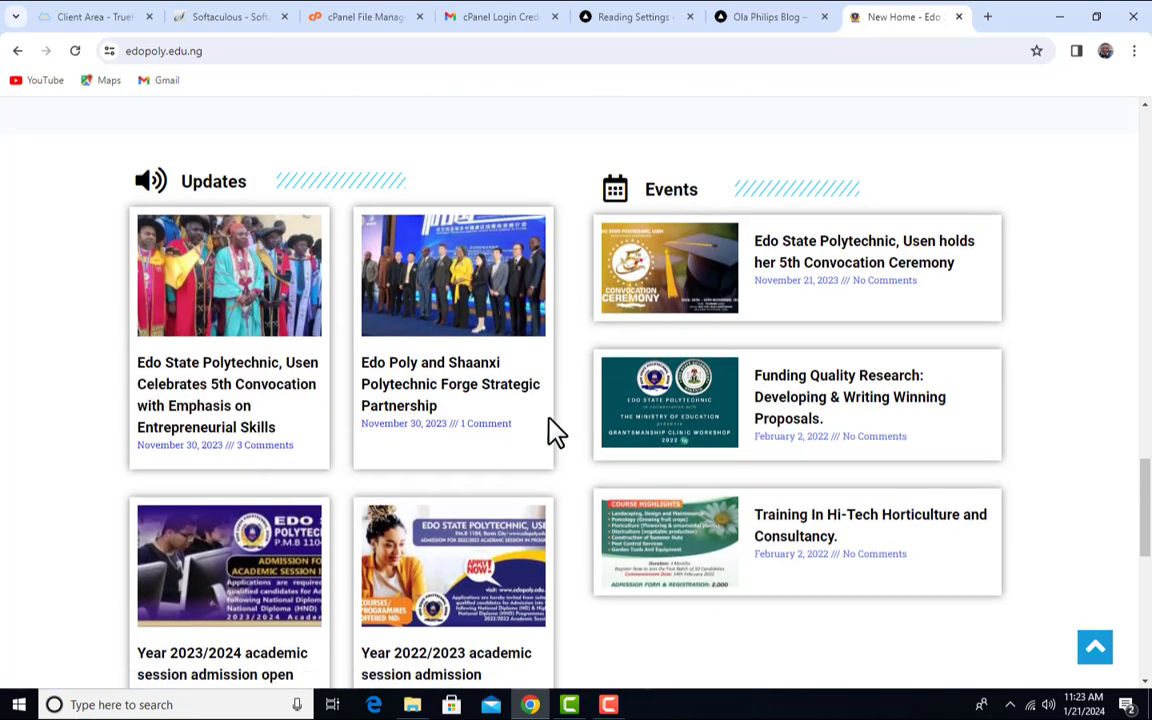
pyautogui.scroll(5, 766, 316)
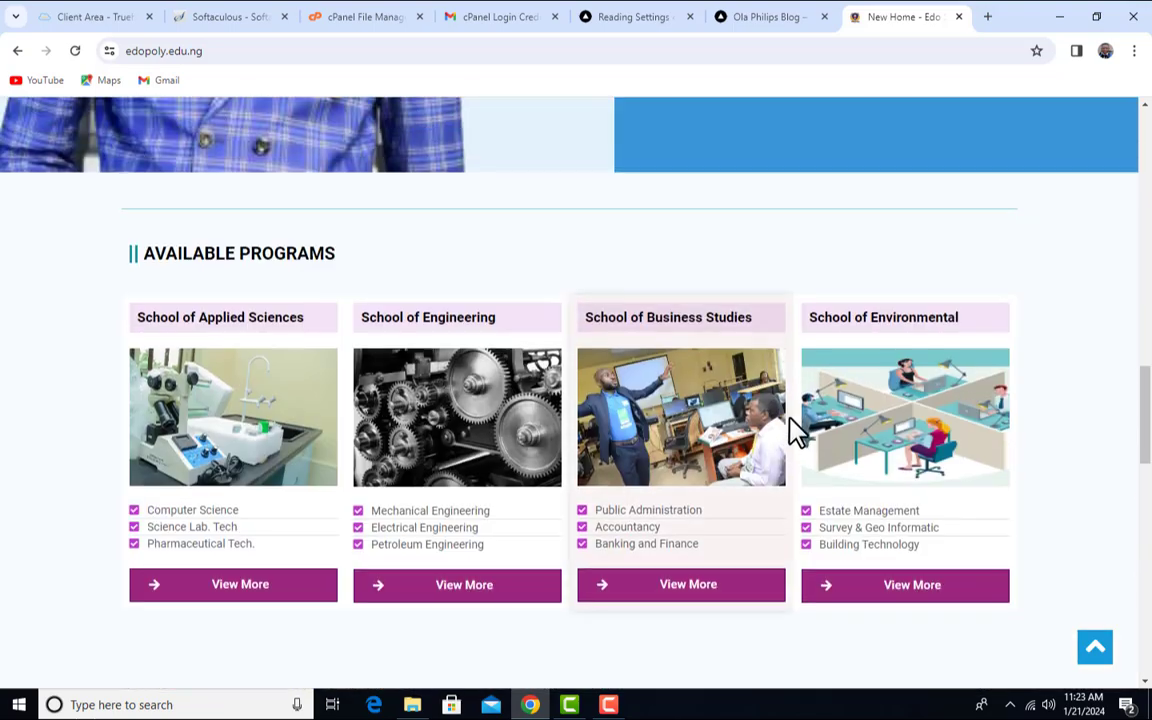
pyautogui.scroll(4, 797, 430)
pyautogui.scroll(-6, 797, 430)
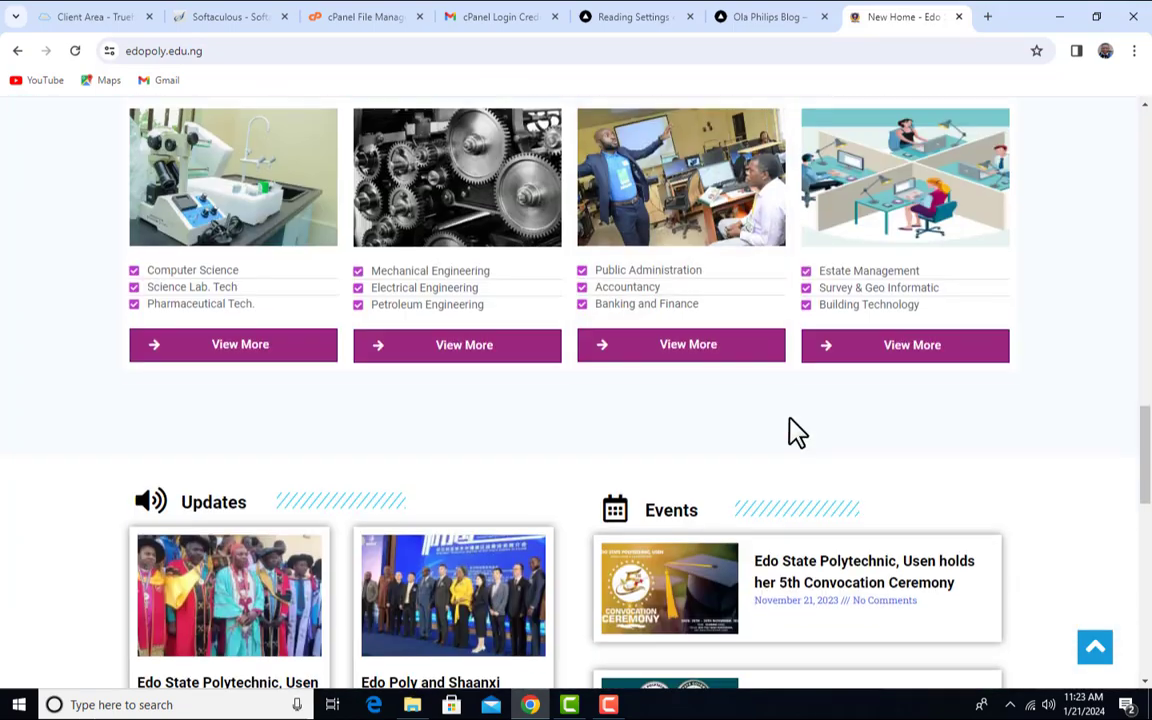
pyautogui.scroll(-4, 797, 432)
pyautogui.scroll(2, 792, 437)
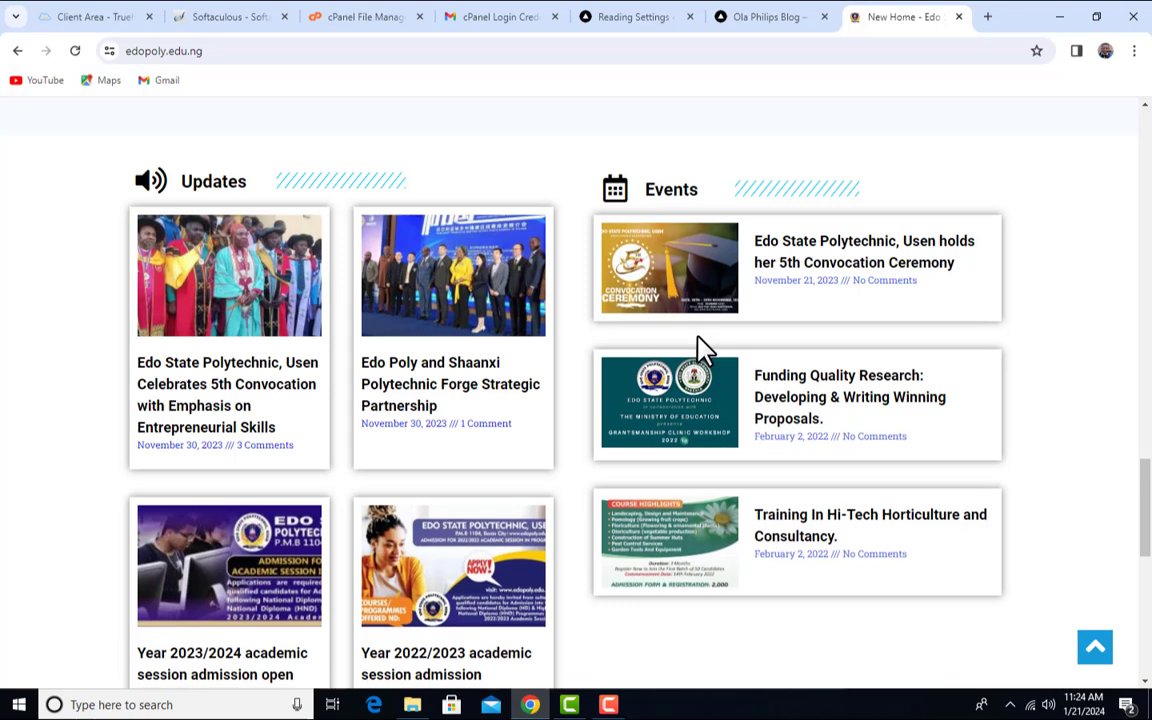
# - Save the Reading settings with Excerpt feeds, leaving search engines allowed to index the site
pyautogui.click(762, 20)
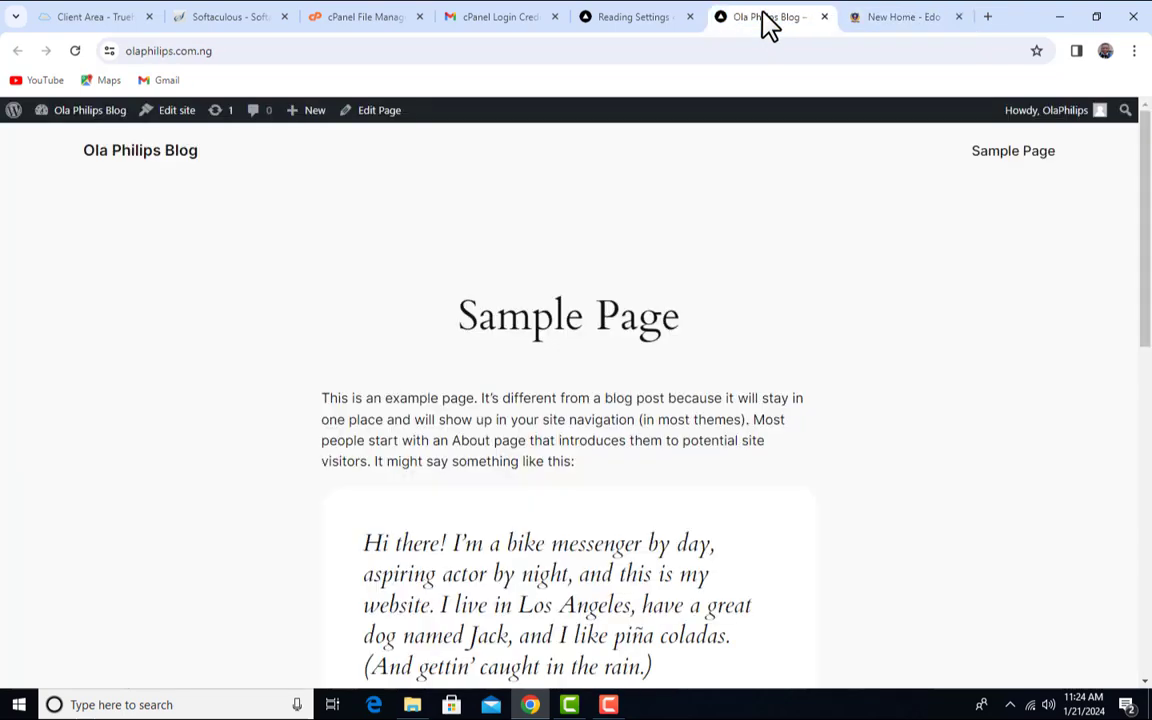
pyautogui.click(640, 18)
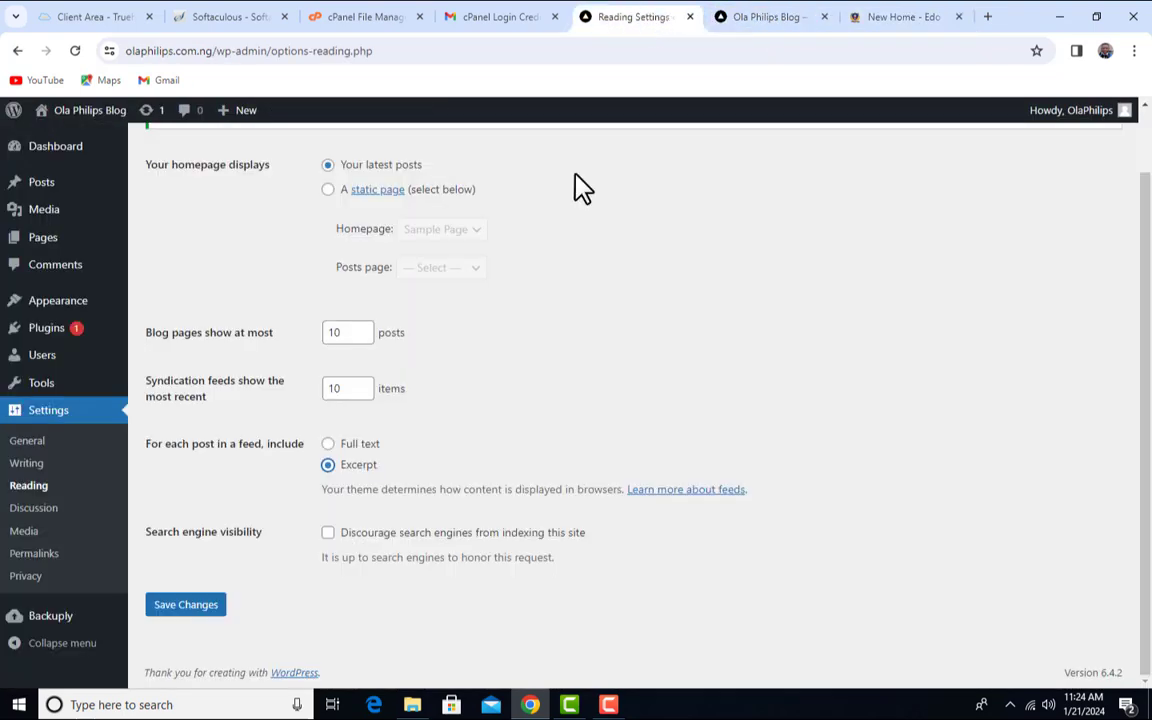
pyautogui.click(330, 466)
pyautogui.click(328, 534)
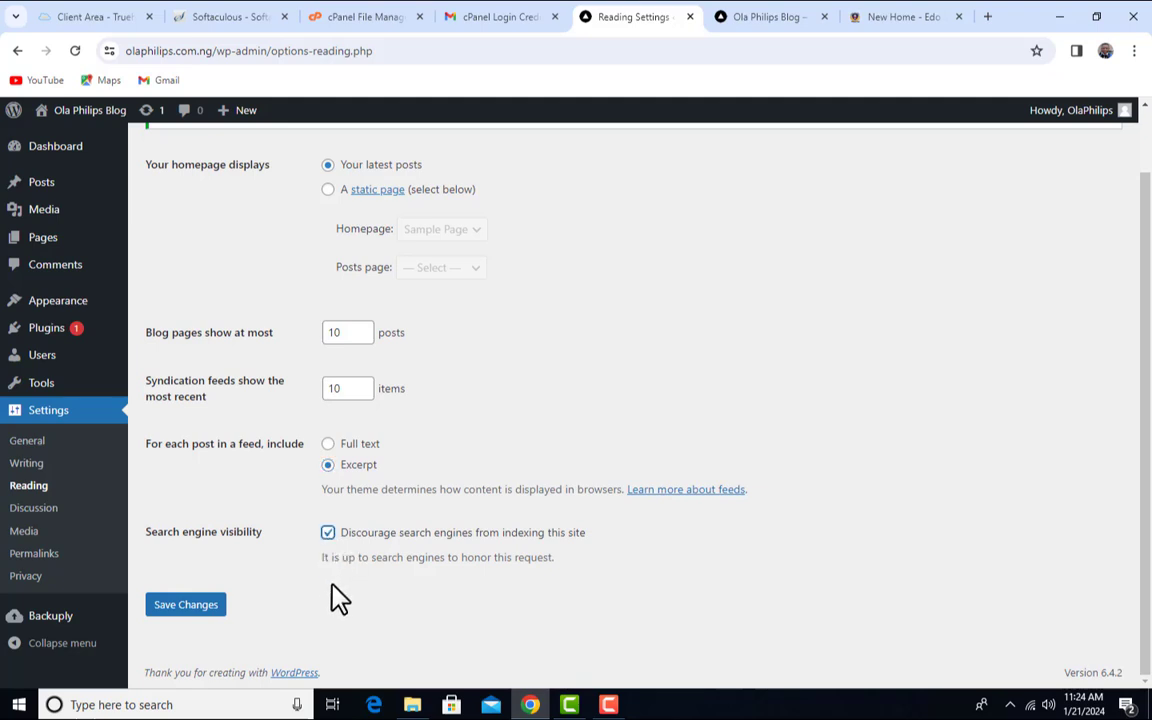
pyautogui.click(328, 533)
pyautogui.click(205, 612)
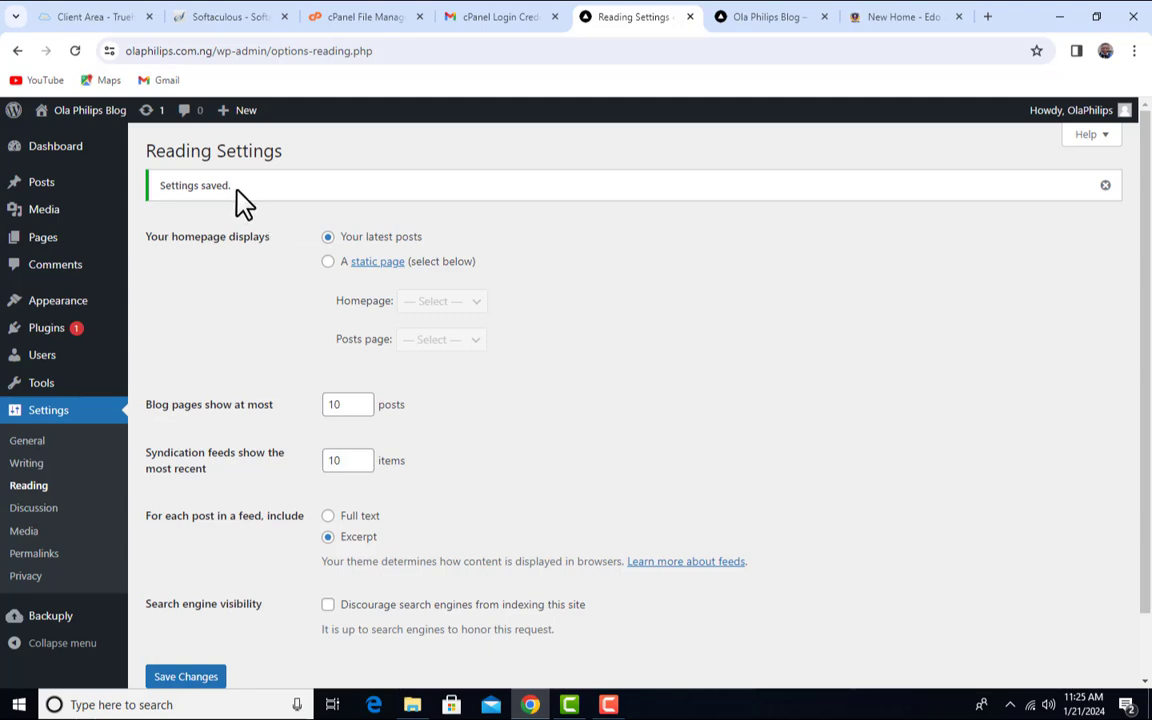
# - Open Settings > Discussion and scroll through its comment options
pyautogui.click(38, 510)
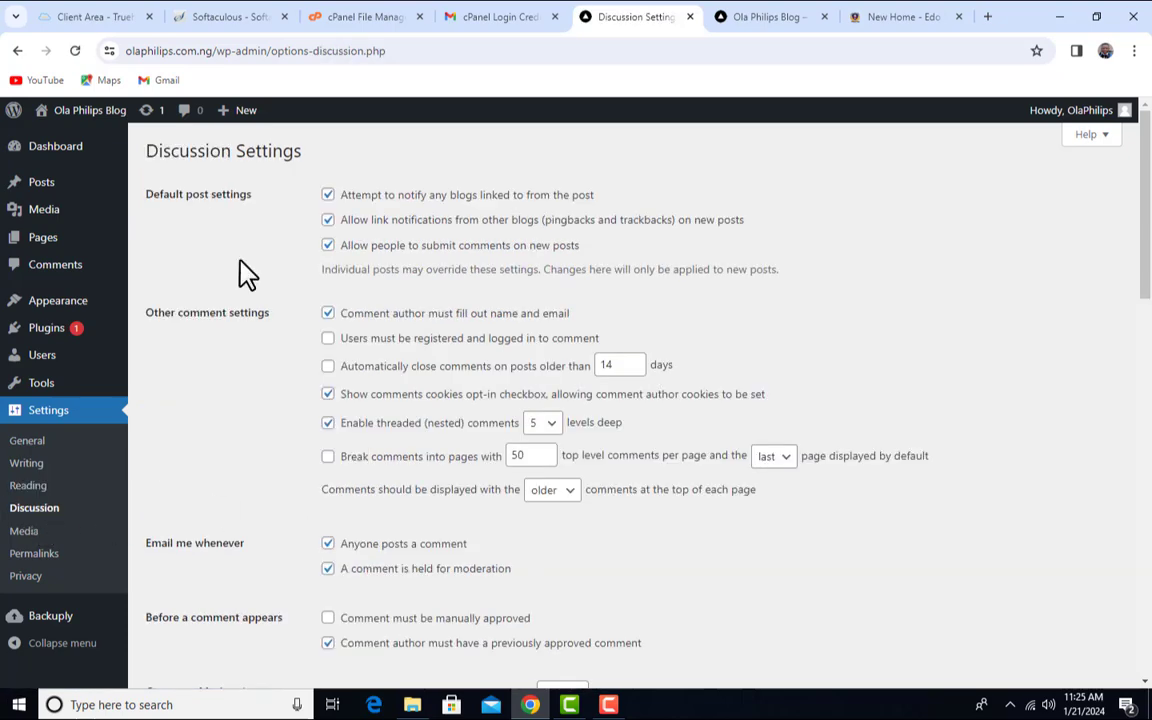
pyautogui.scroll(-3, 252, 278)
pyautogui.scroll(3, 283, 397)
# - Go to the Students' Interaction page through the polytechnic site's Student menu
pyautogui.click(902, 17)
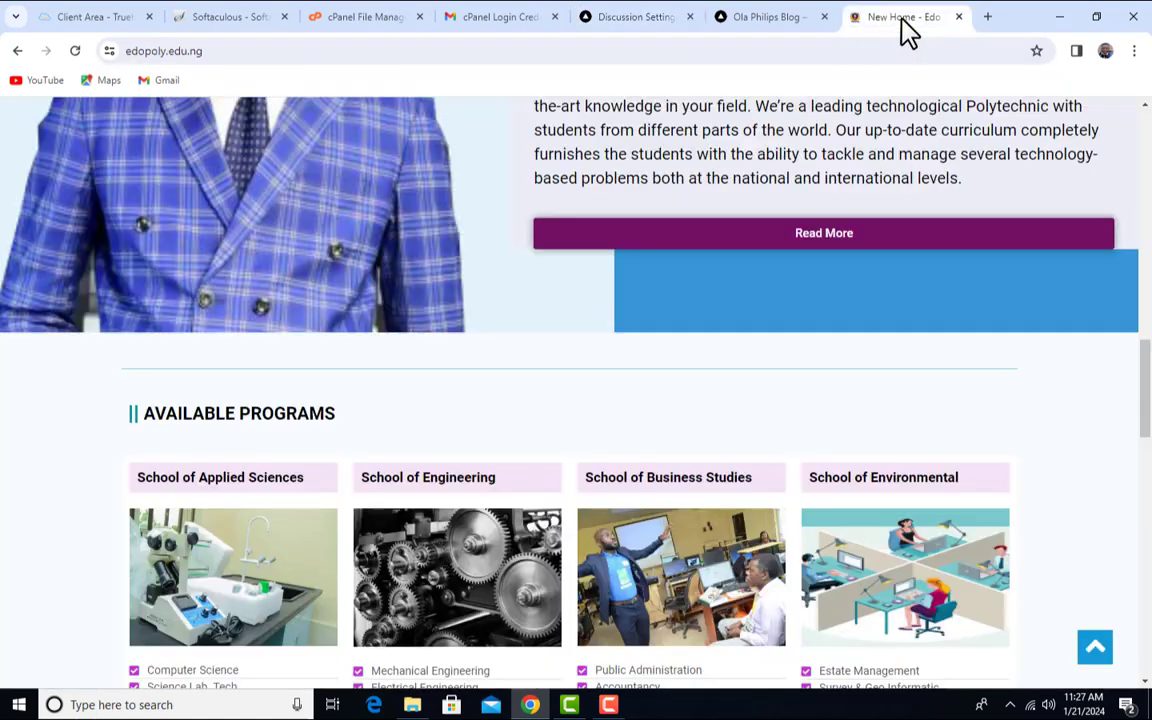
pyautogui.scroll(10, 589, 247)
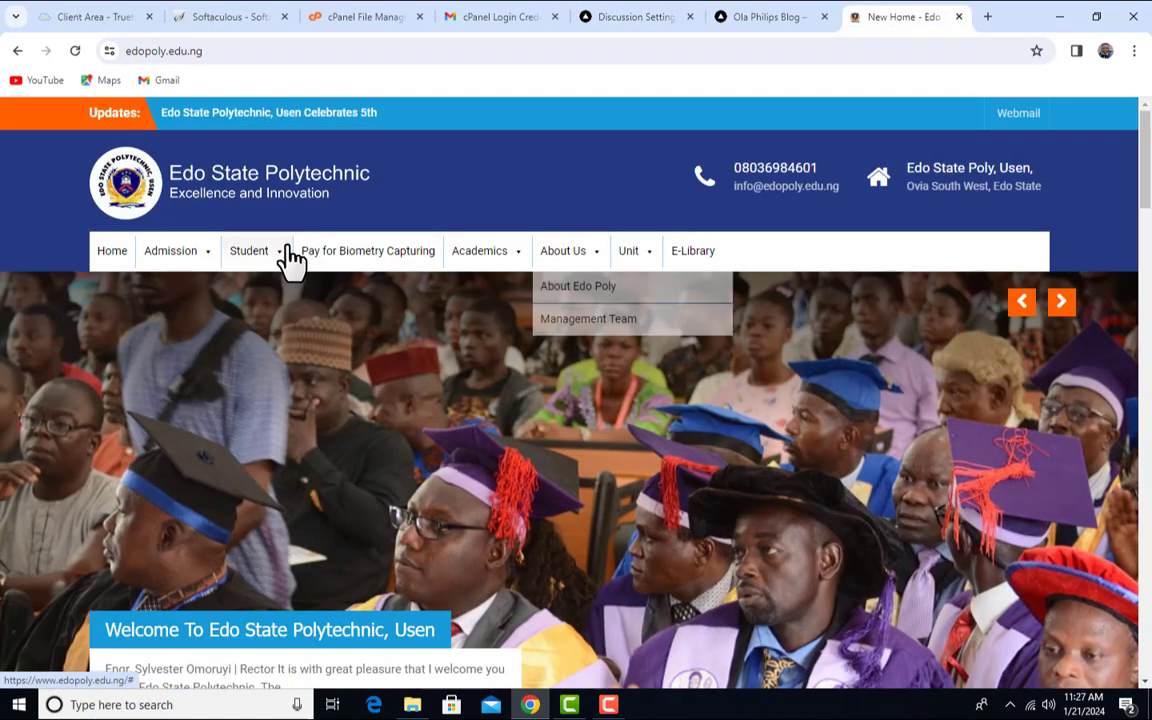
pyautogui.click(286, 260)
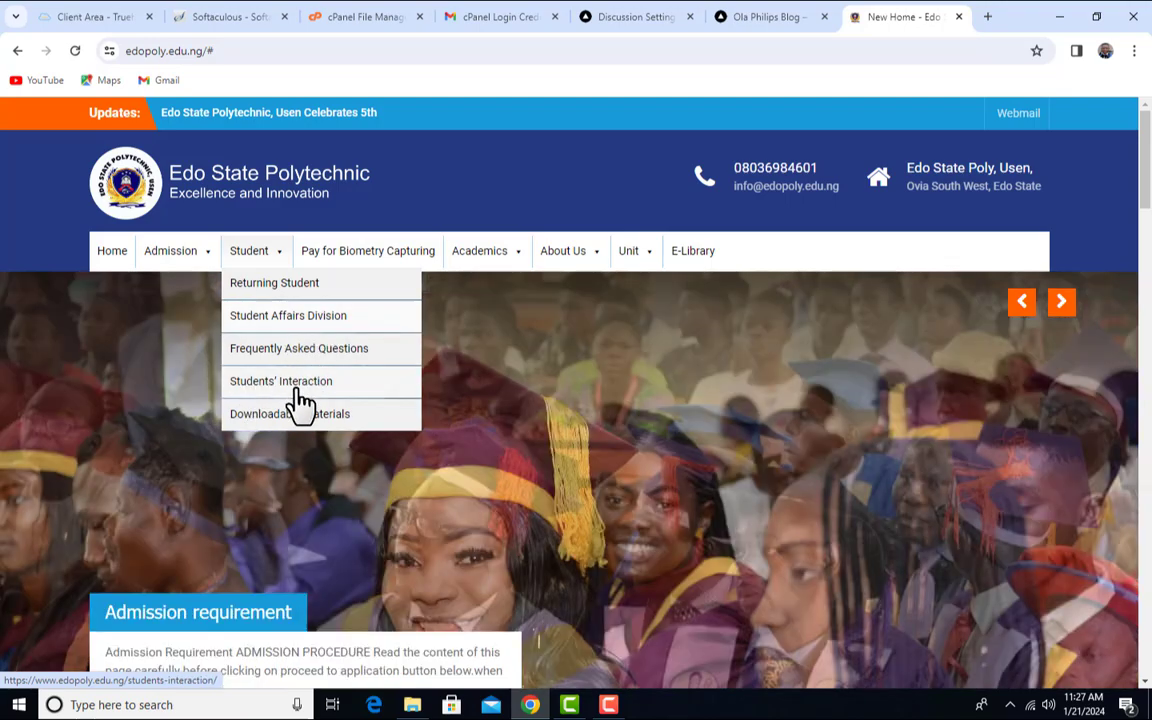
pyautogui.click(313, 390)
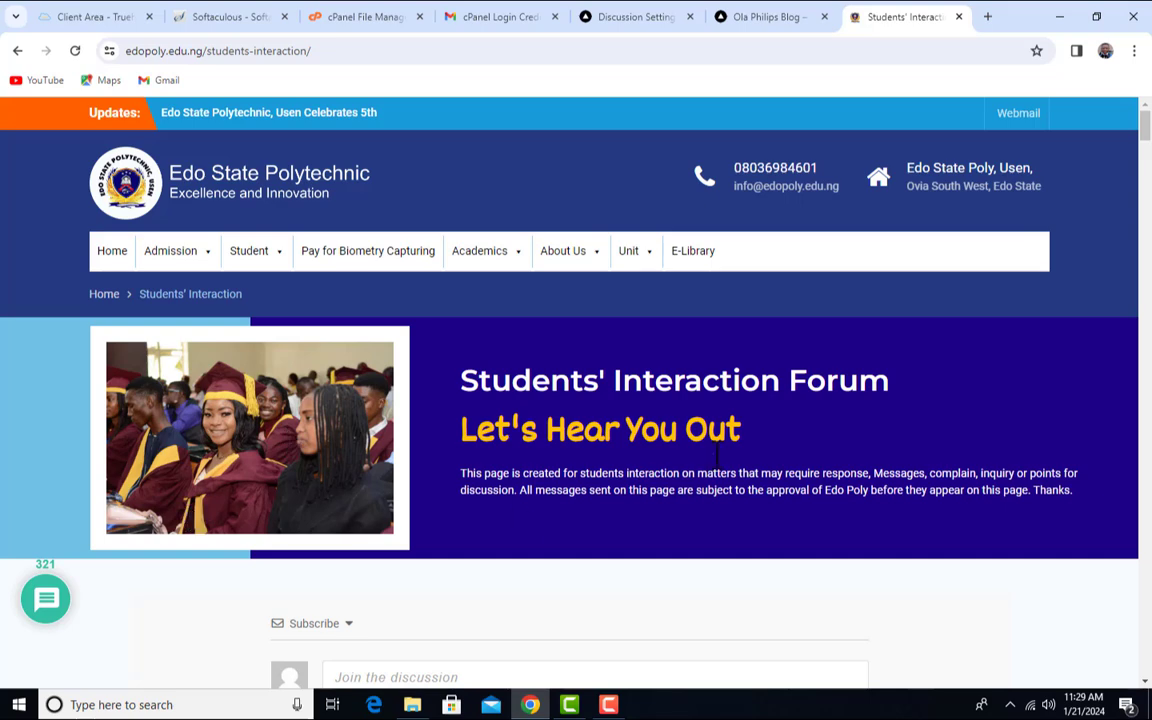
pyautogui.scroll(-3, 698, 448)
pyautogui.scroll(-2, 698, 448)
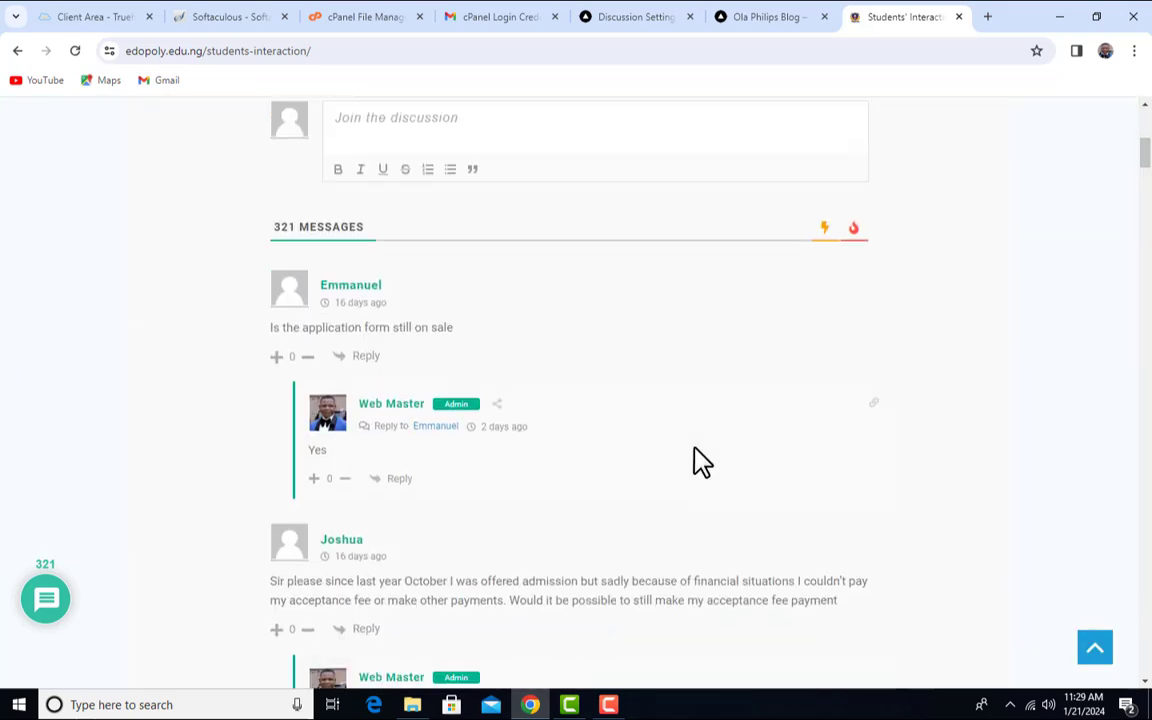
pyautogui.scroll(2, 694, 463)
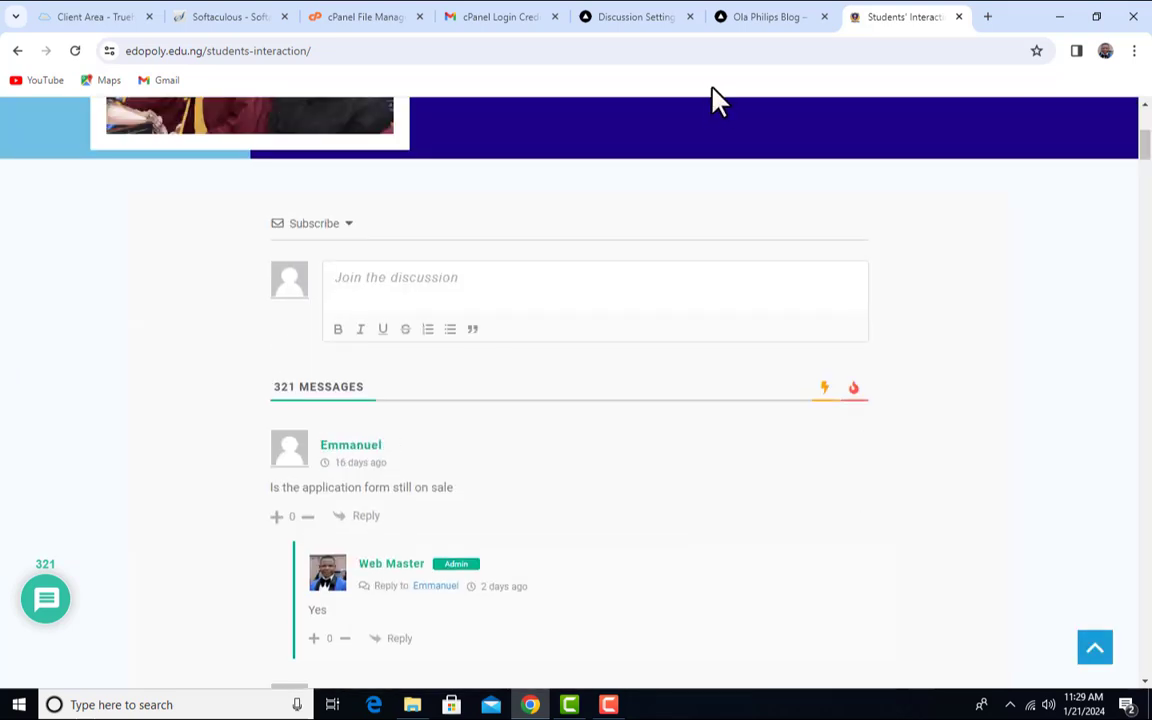
# - Compare the blog's front end and Discussion Settings with the Students' Interaction comments
pyautogui.click(770, 16)
pyautogui.scroll(-9, 712, 357)
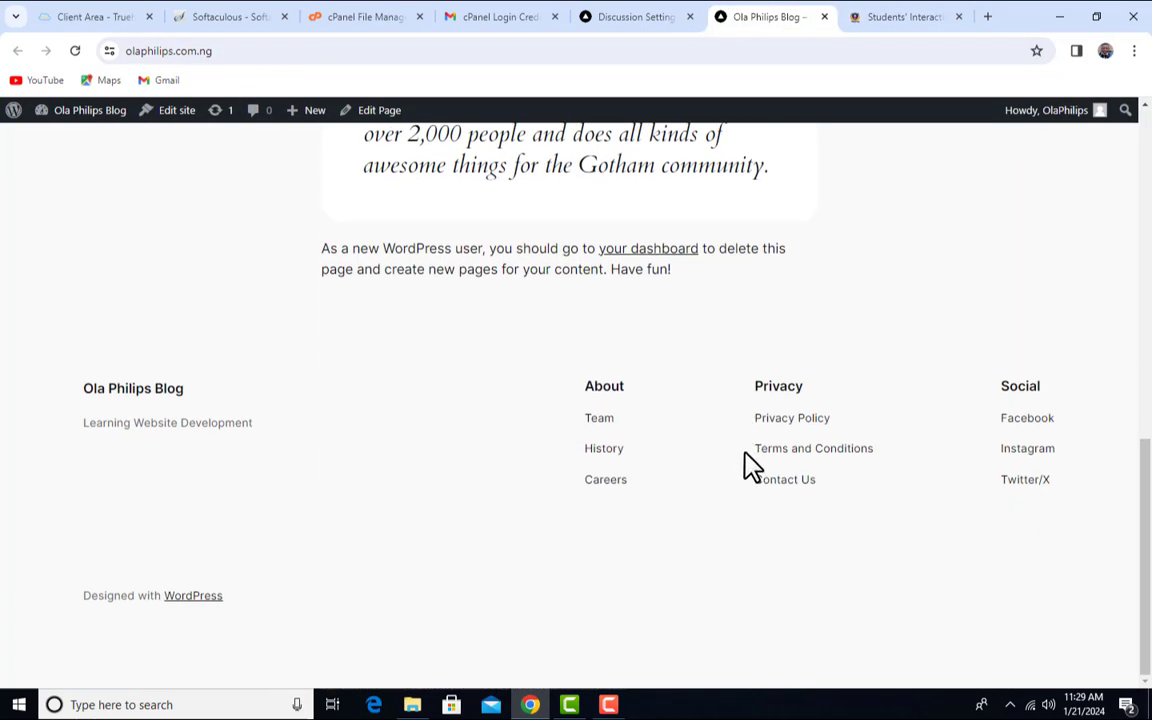
pyautogui.scroll(9, 748, 462)
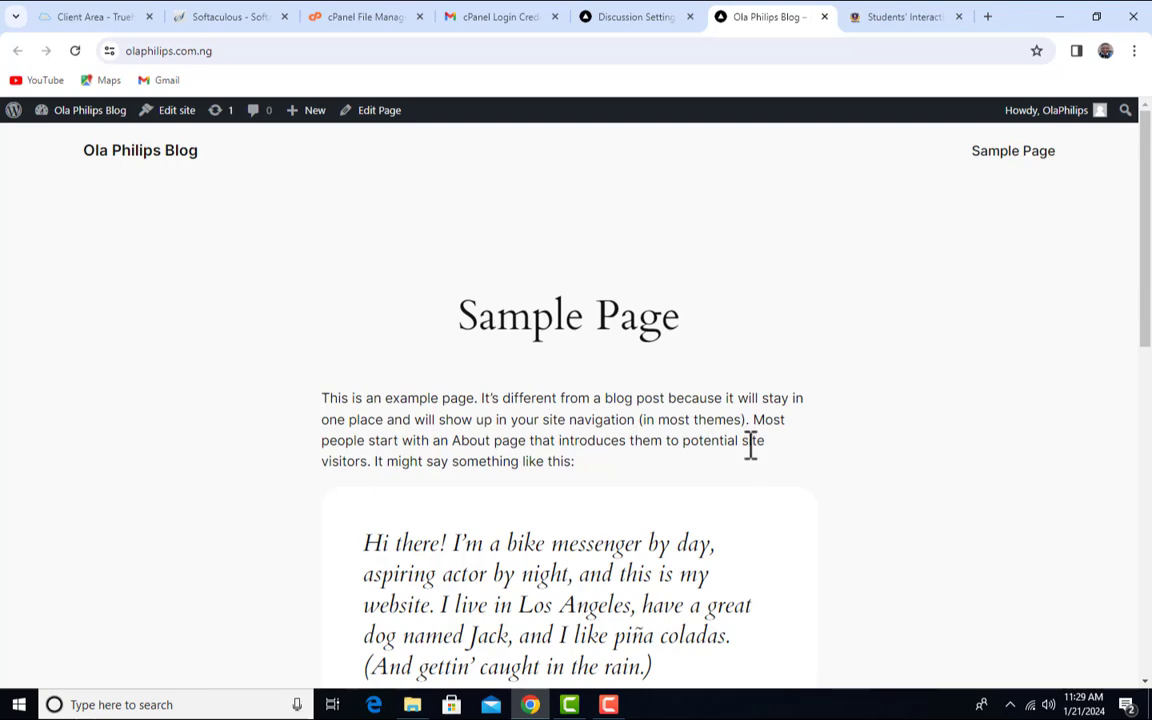
pyautogui.click(885, 18)
pyautogui.scroll(-7, 648, 393)
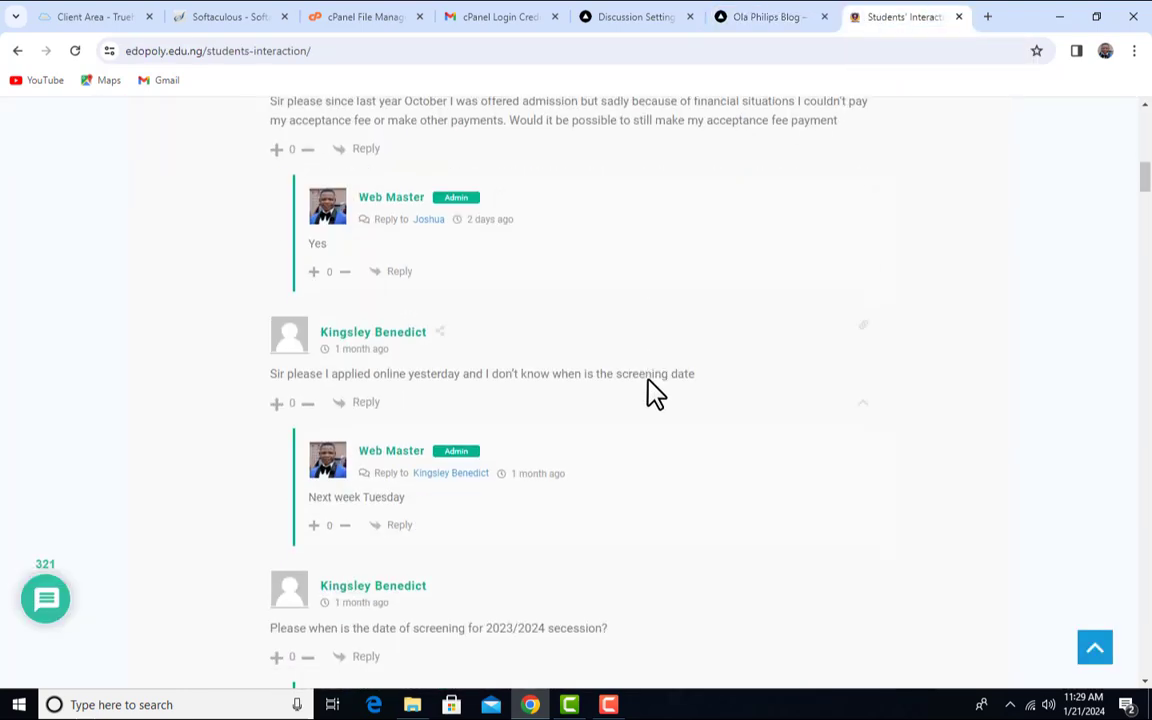
pyautogui.click(635, 17)
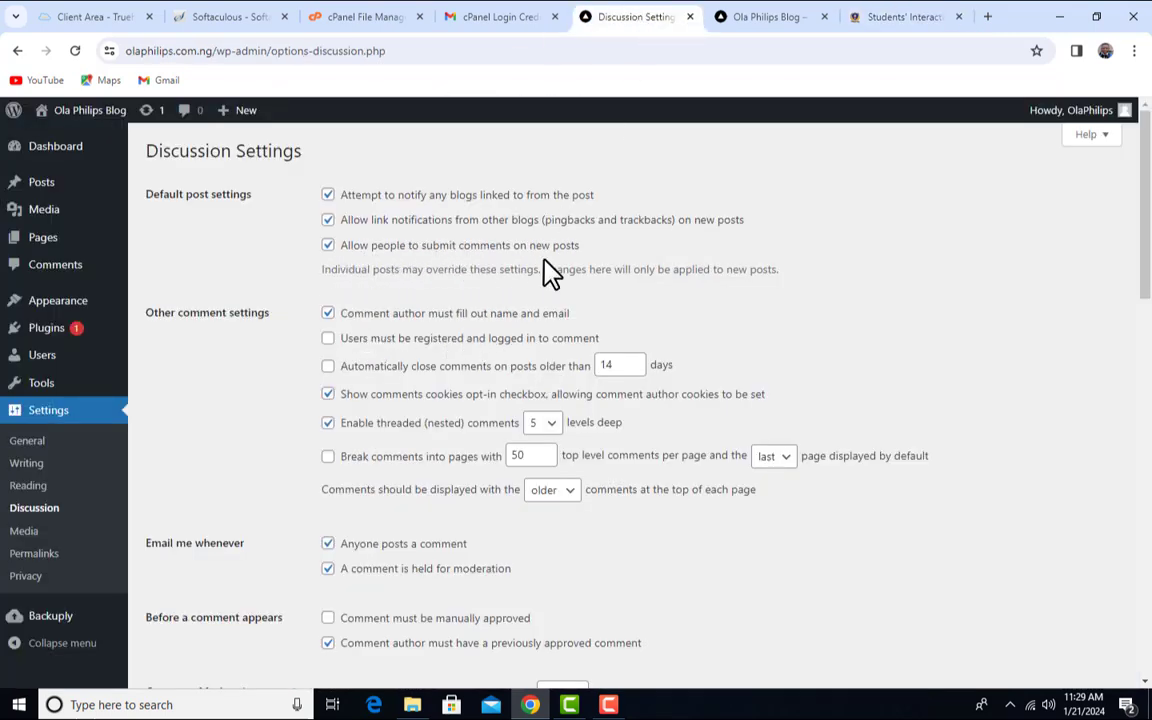
pyautogui.click(870, 17)
pyautogui.scroll(6, 548, 342)
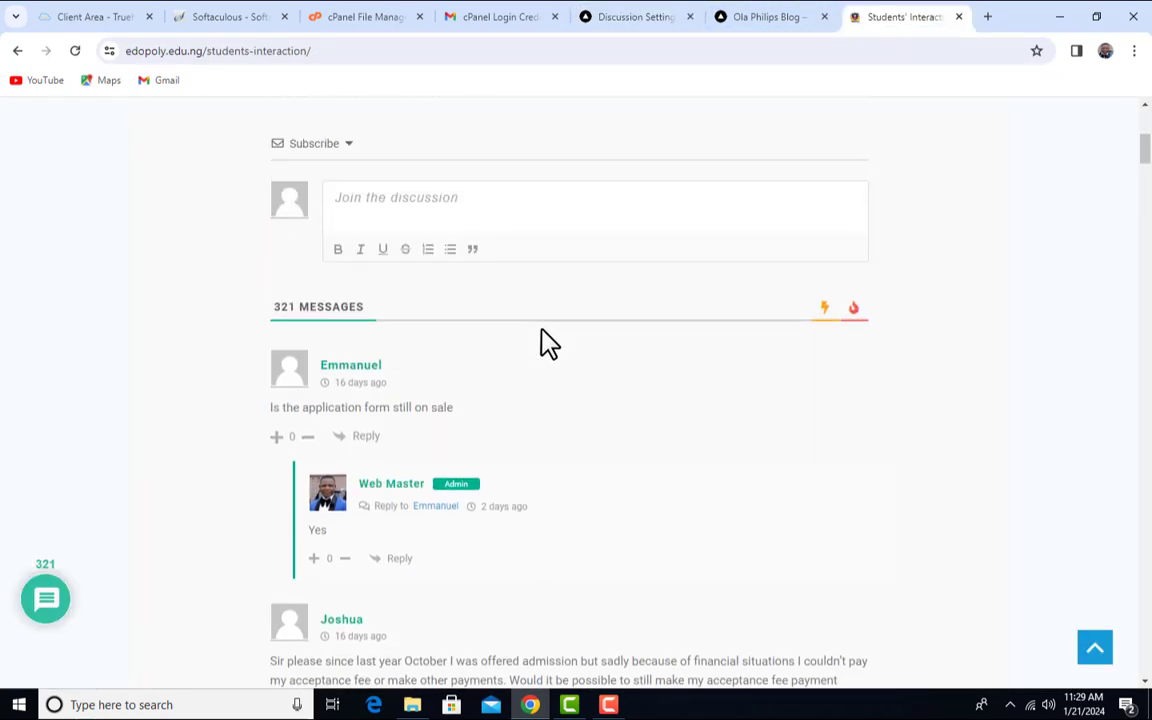
pyautogui.scroll(-3, 542, 347)
# - Open an empty reply box under the acceptance-fee question and place the caret in it
pyautogui.moveTo(290, 172); pyautogui.dragTo(537, 182)
pyautogui.click(537, 182)
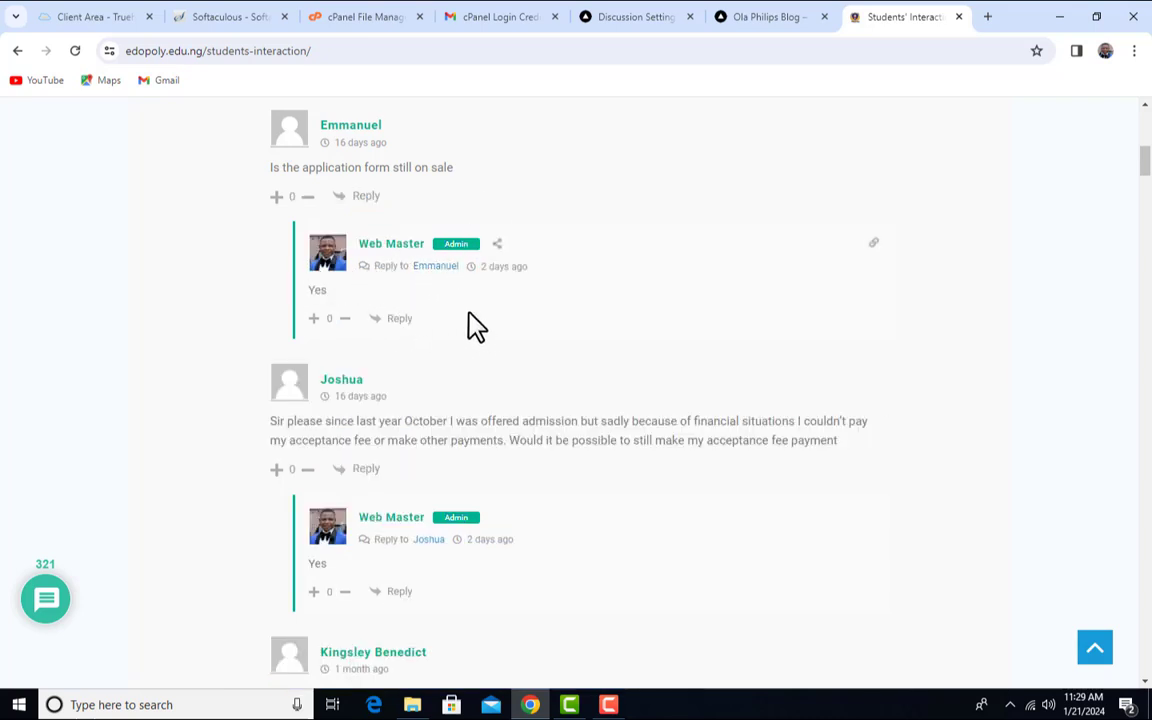
pyautogui.scroll(-2, 548, 440)
pyautogui.scroll(3, 550, 440)
pyautogui.scroll(-6, 537, 476)
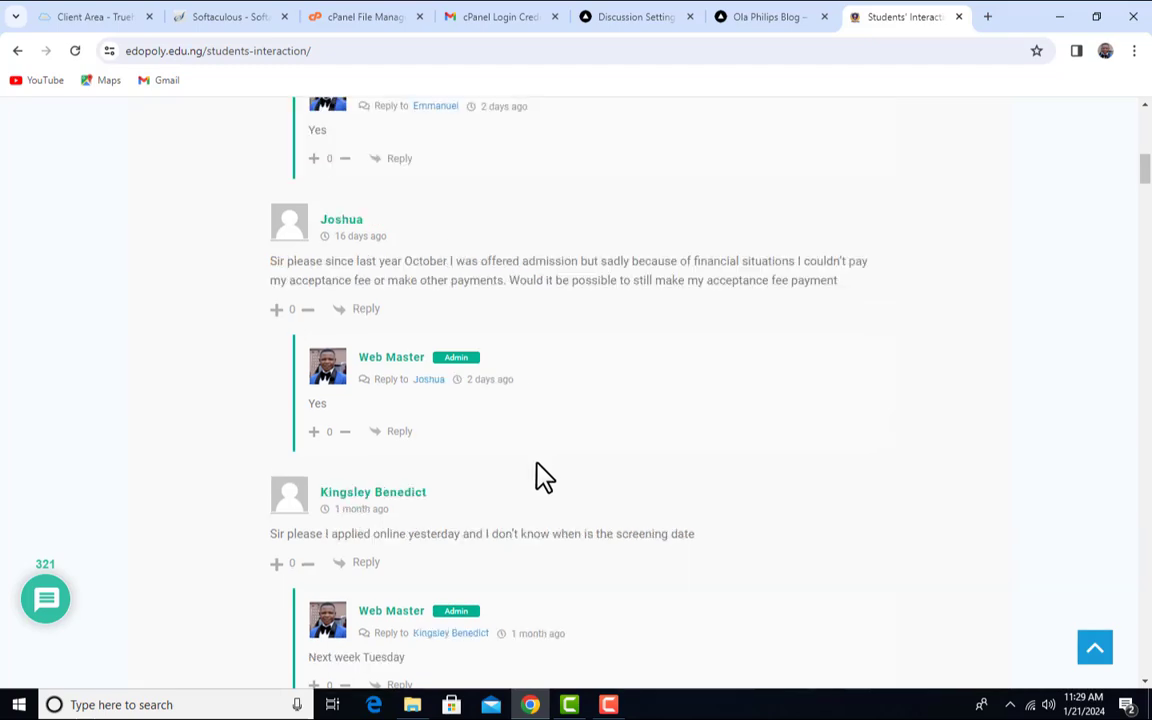
pyautogui.scroll(-6, 540, 470)
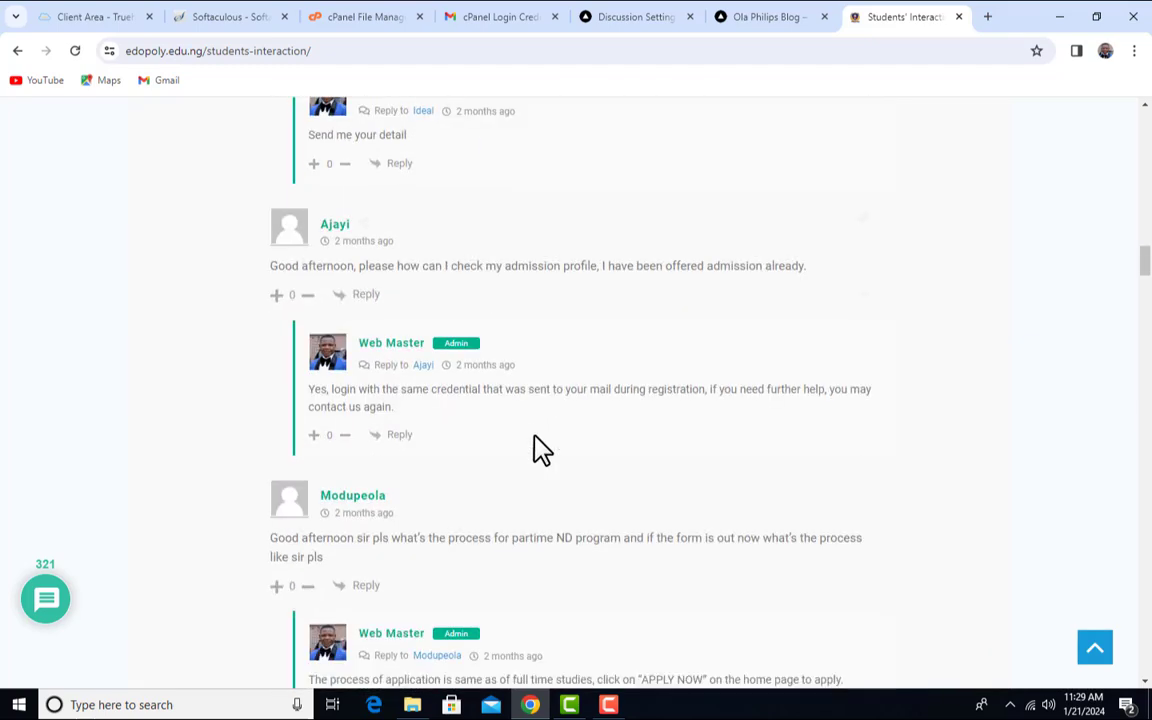
pyautogui.scroll(5, 537, 455)
pyautogui.scroll(3, 445, 295)
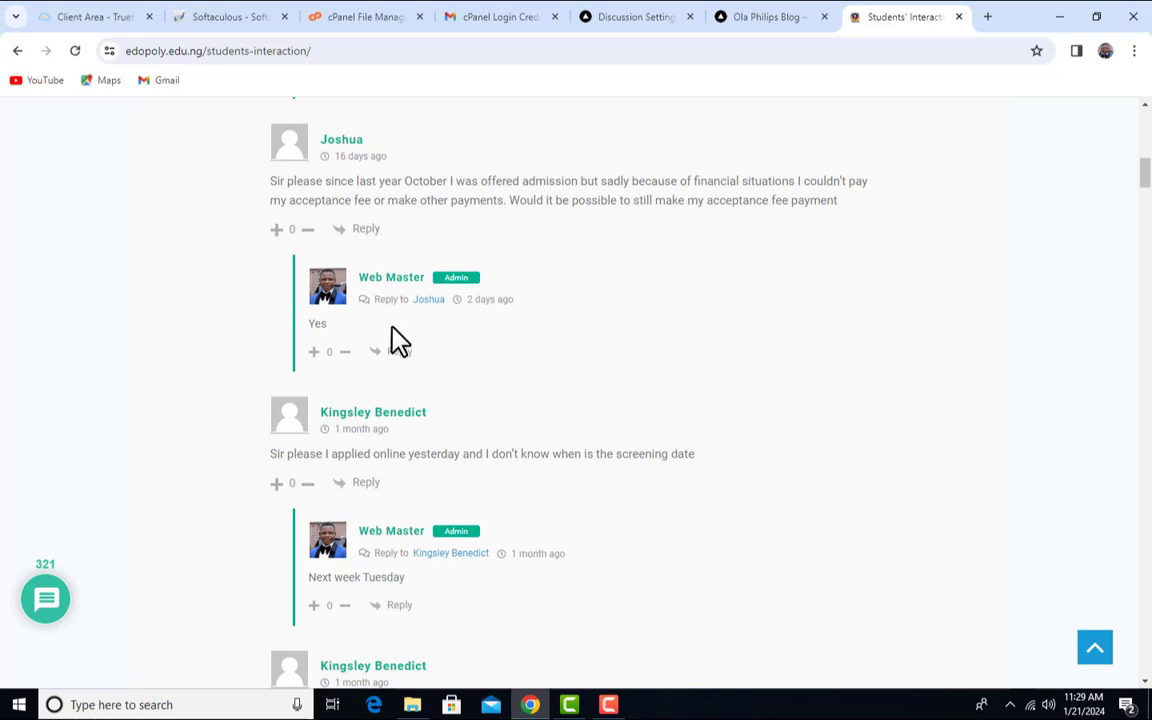
pyautogui.click(364, 230)
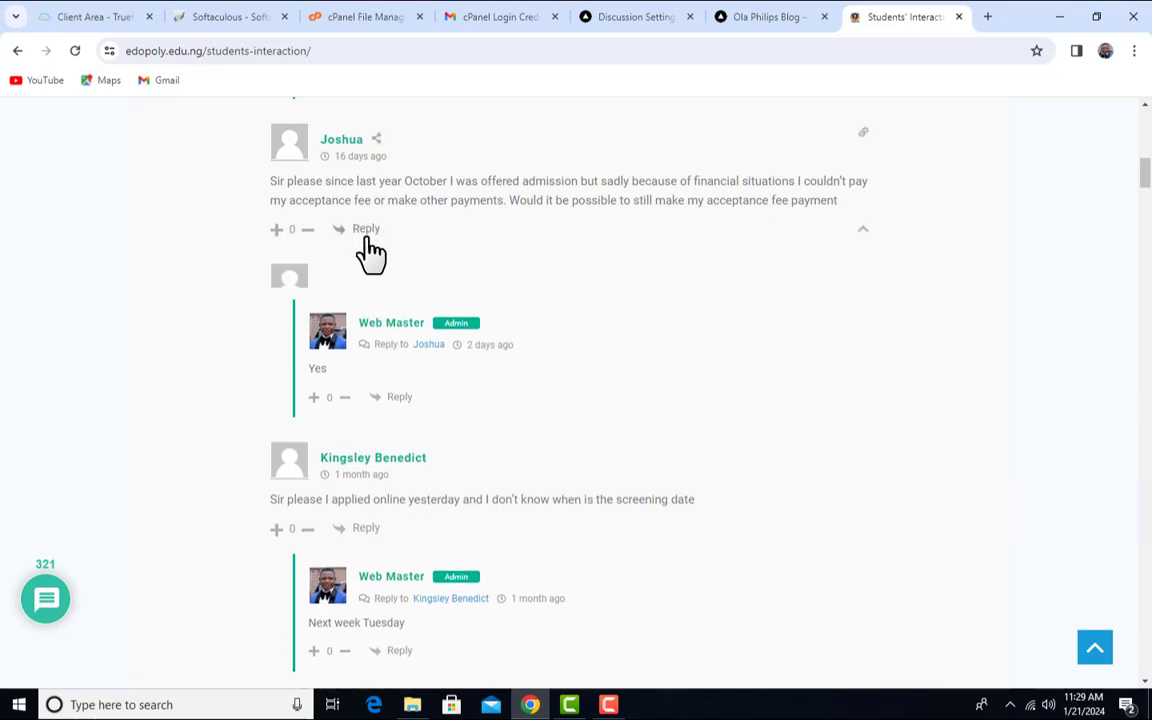
pyautogui.click(543, 291)
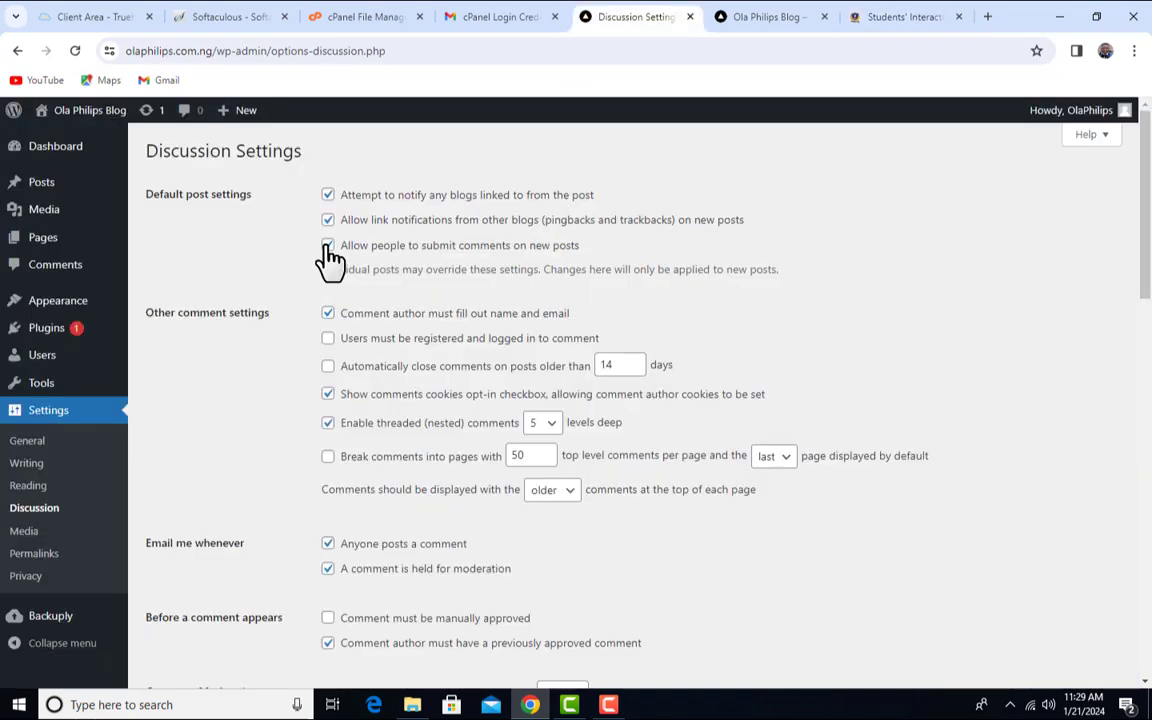
# - Tick 'Allow people to submit comments on new posts', leaving it on after toggling
pyautogui.click(328, 245)
pyautogui.click(330, 248)
pyautogui.click(330, 248)
pyautogui.scroll(-2, 620, 352)
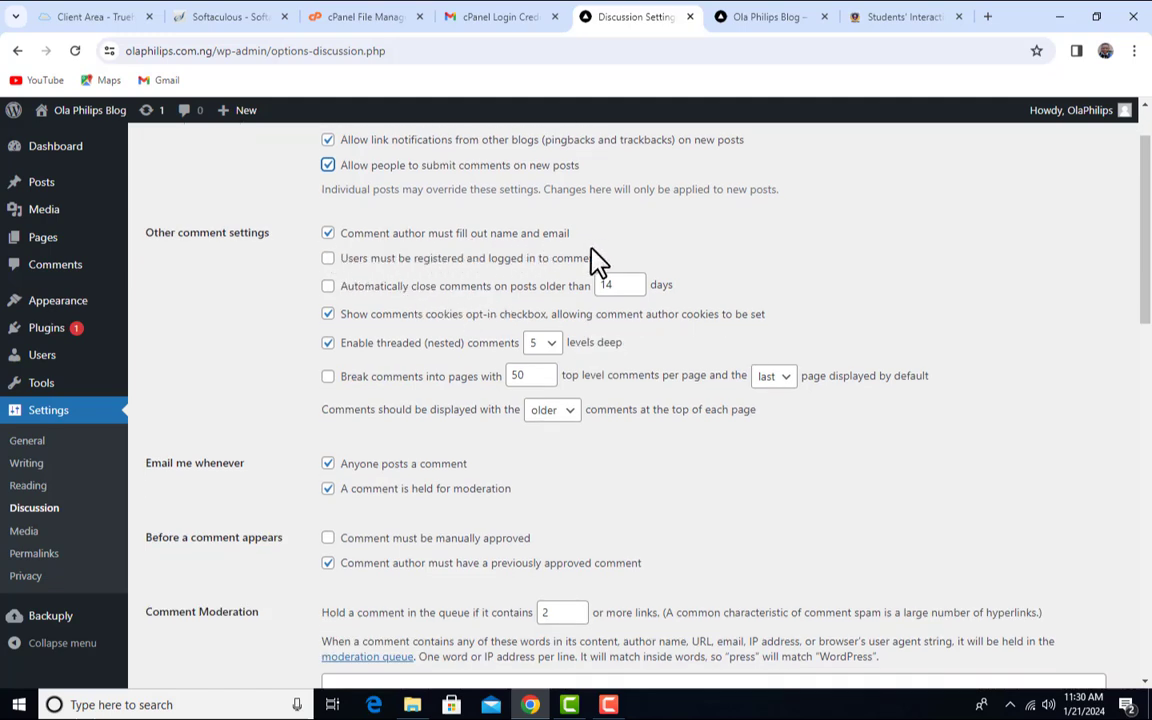
pyautogui.click(915, 16)
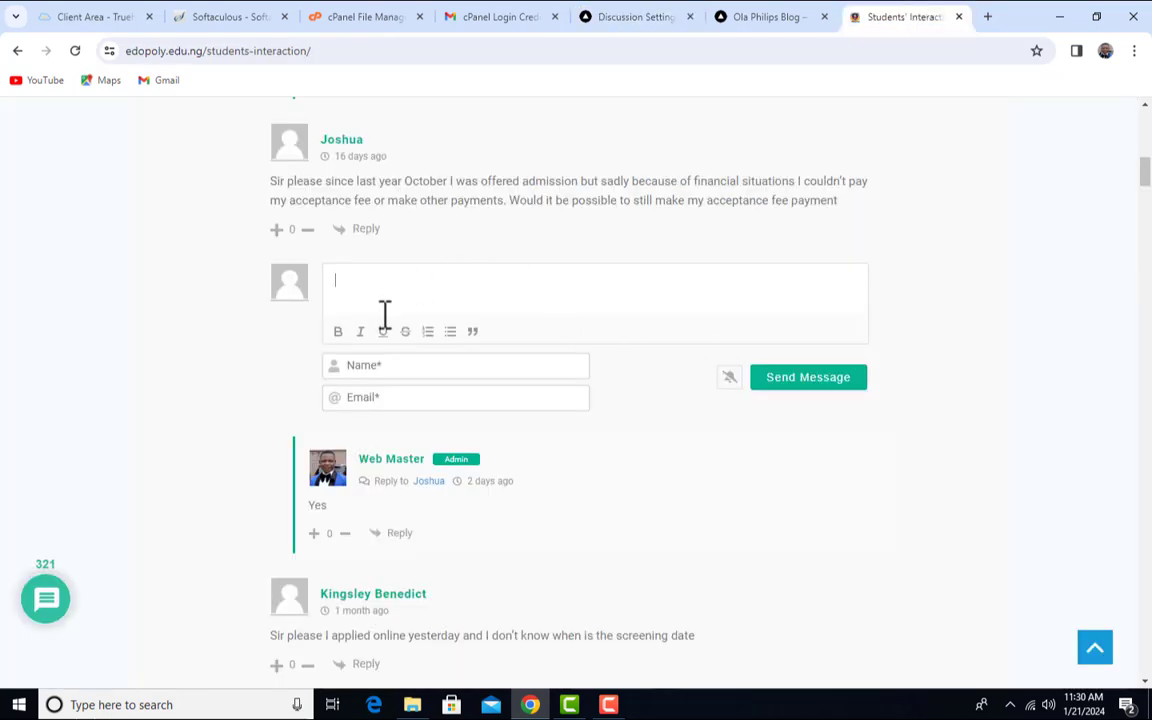
# - Compare the polytechnic form's required Name field with the blog's name-and-email requirement, keeping it enabled
pyautogui.click(447, 368)
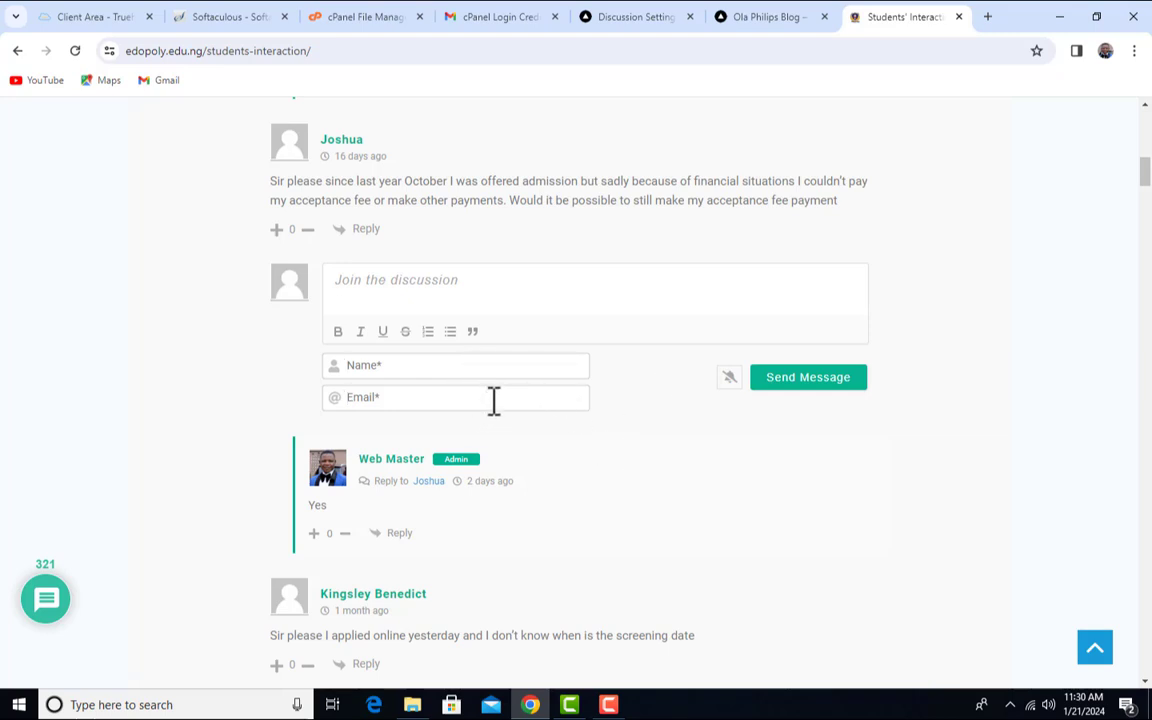
pyautogui.click(765, 25)
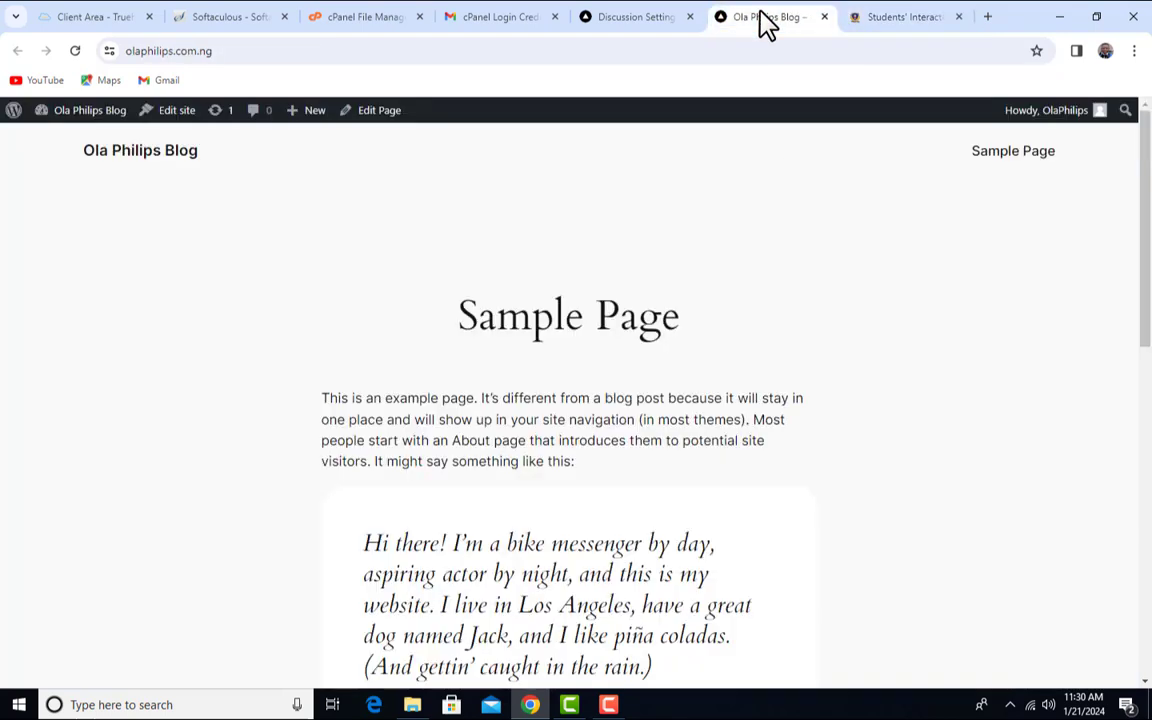
pyautogui.click(662, 15)
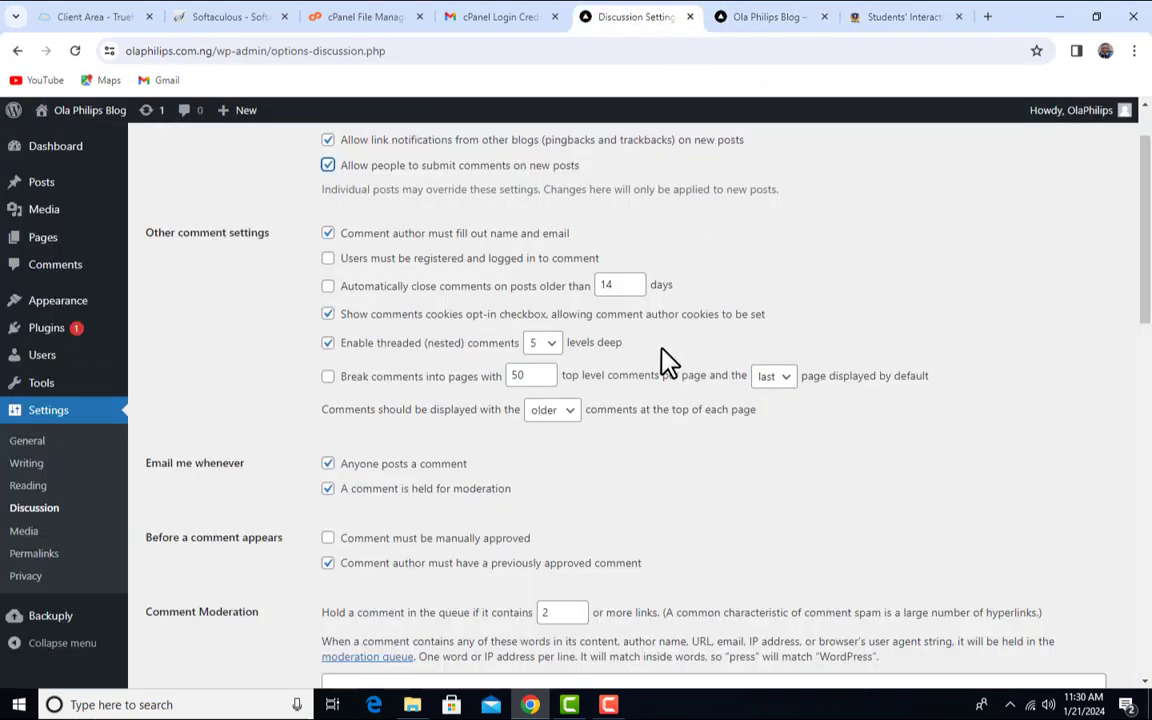
pyautogui.click(328, 234)
pyautogui.click(328, 234)
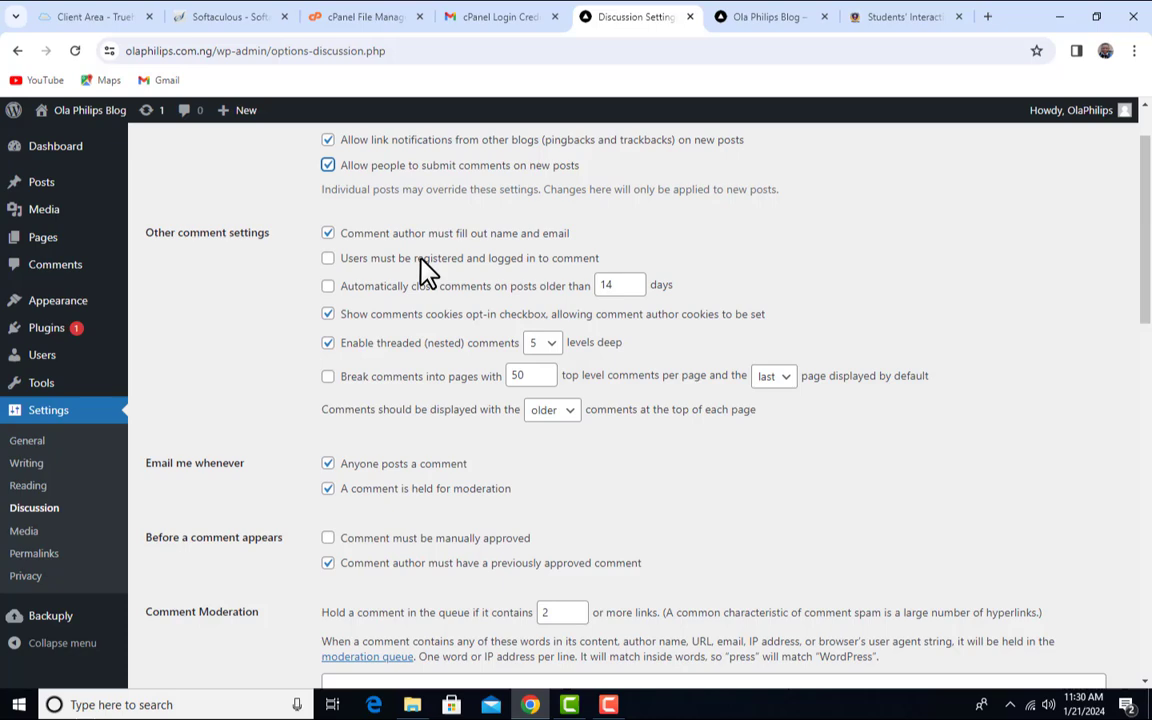
pyautogui.click(878, 20)
pyautogui.click(632, 291)
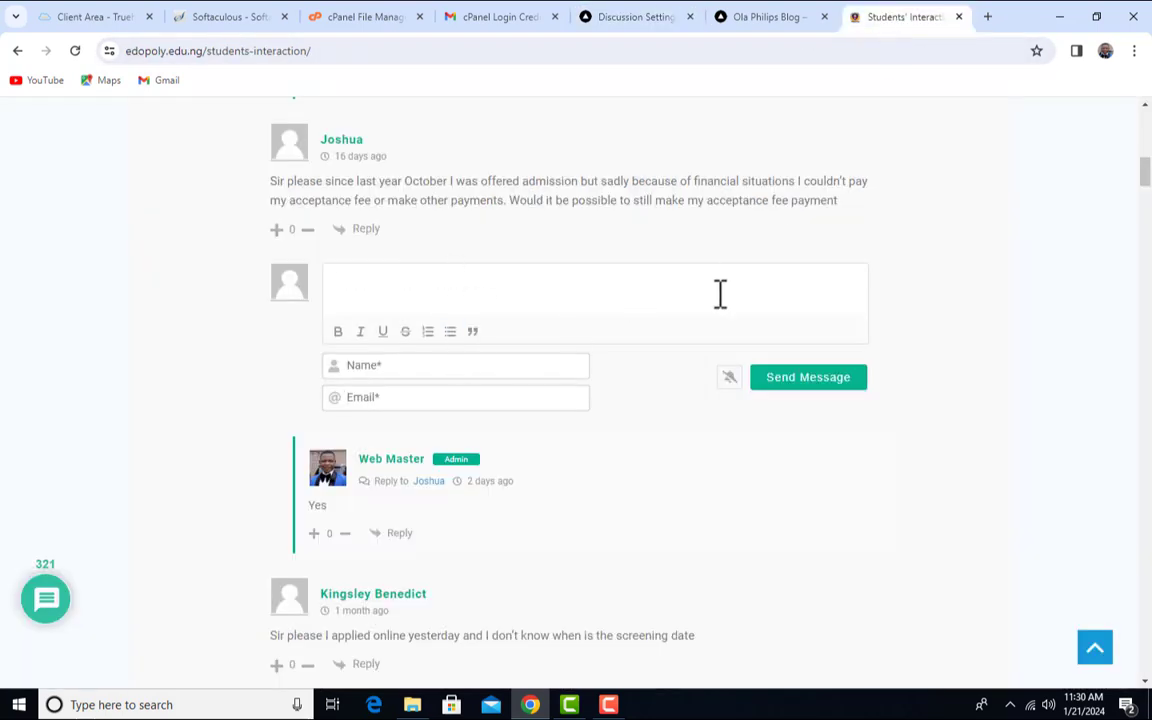
pyautogui.click(652, 17)
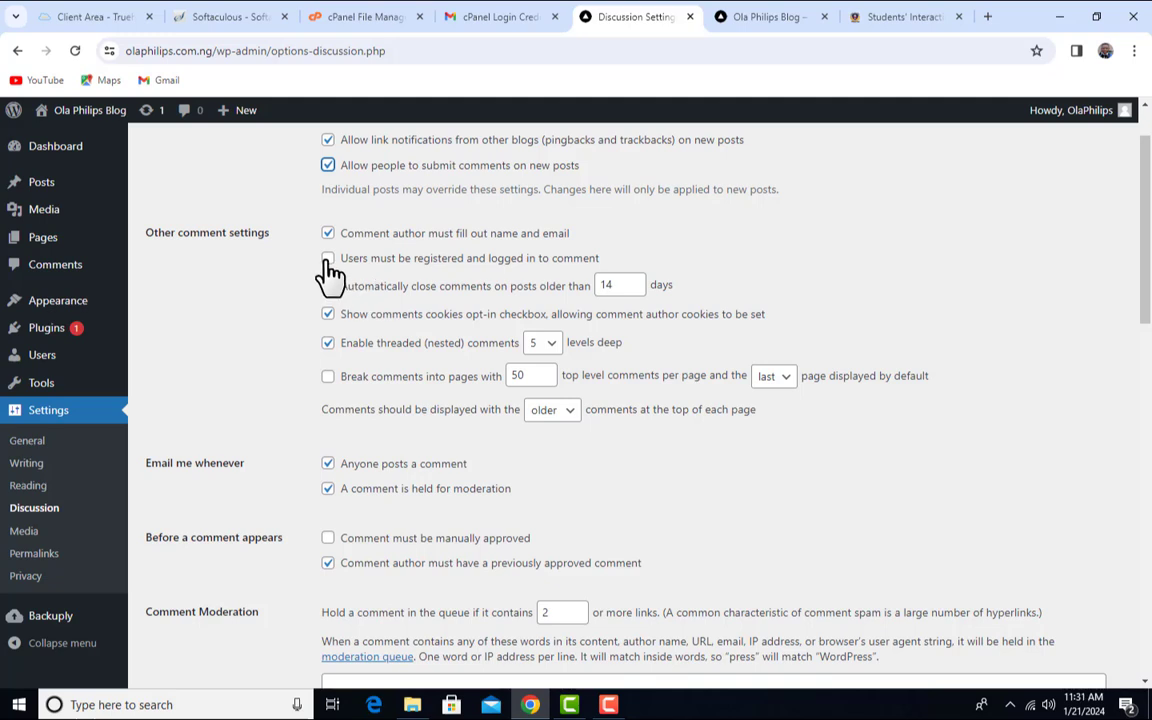
pyautogui.click(274, 298)
pyautogui.click(330, 312)
pyautogui.moveTo(640, 287); pyautogui.dragTo(568, 285)
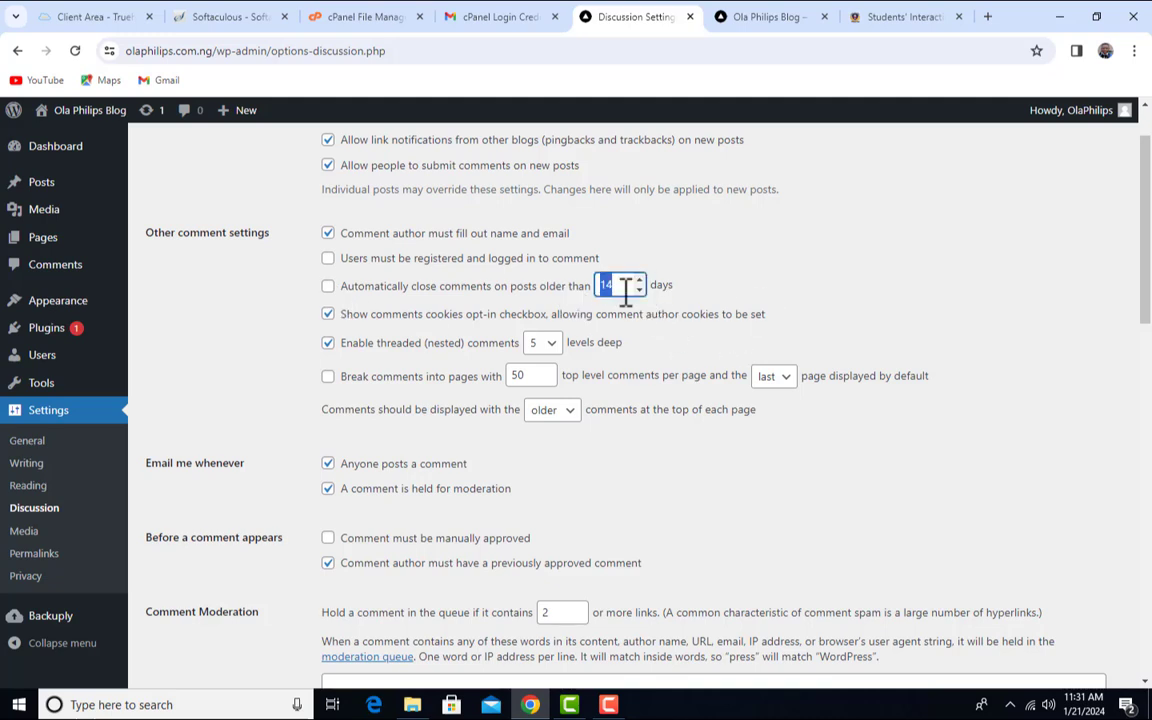
pyautogui.click(624, 286)
pyautogui.doubleClick(626, 287)
pyautogui.click(298, 296)
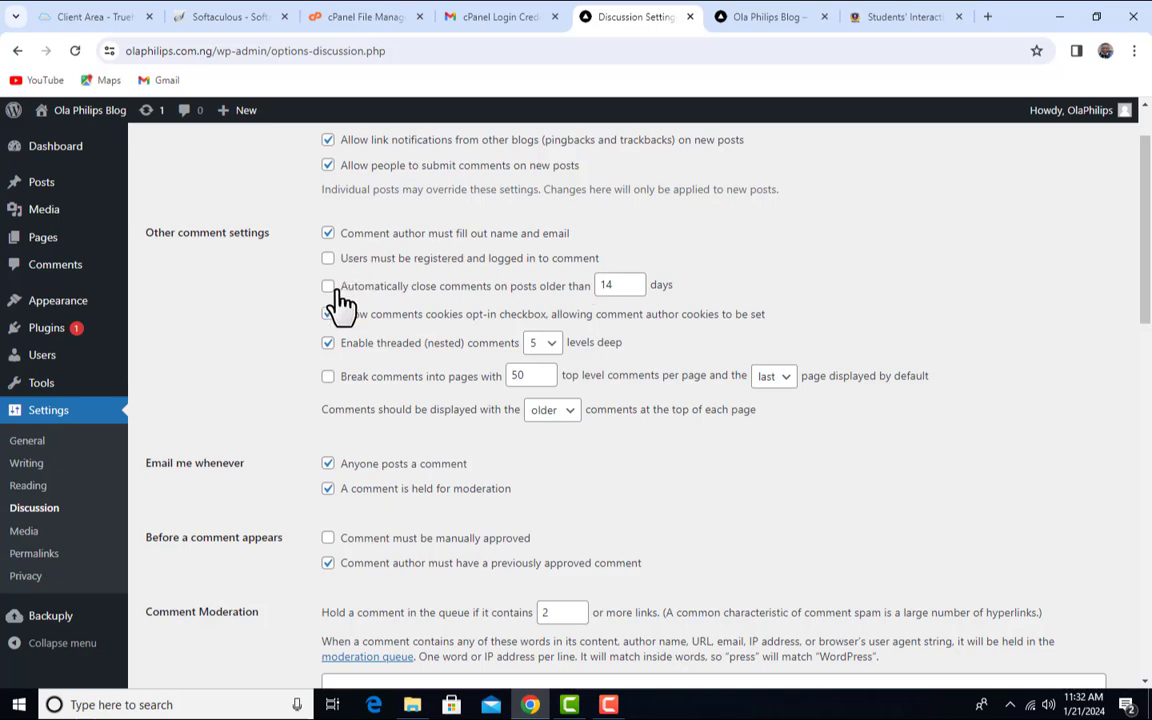
pyautogui.scroll(-2, 430, 373)
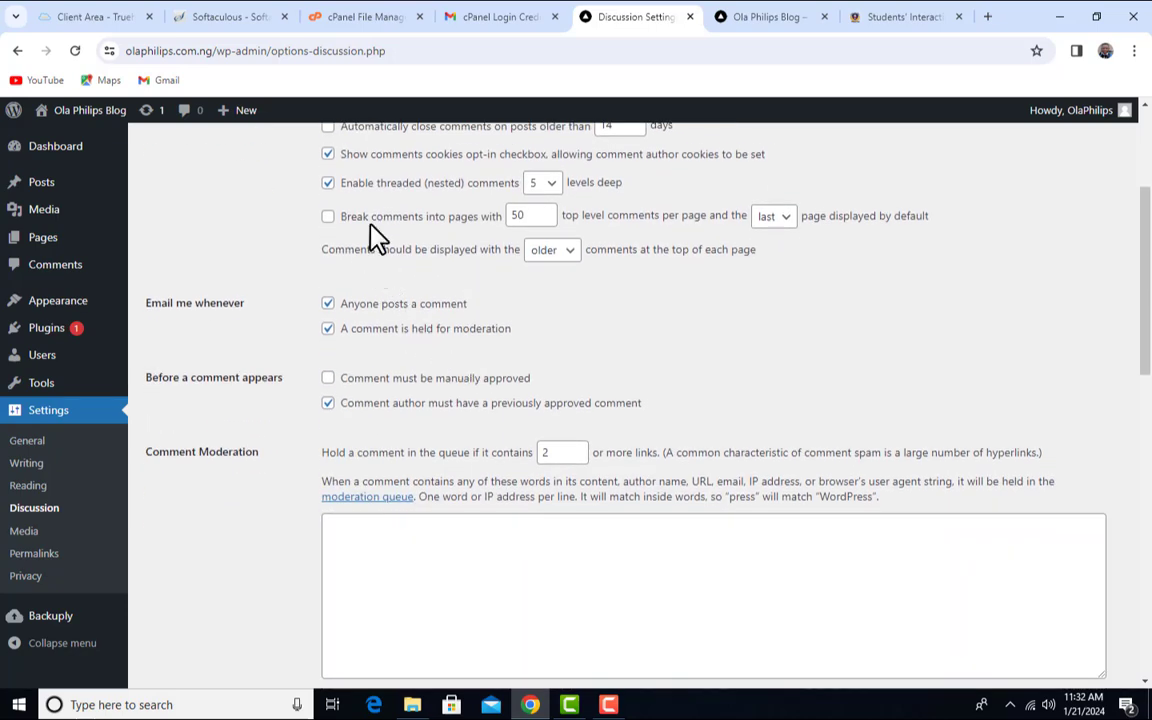
pyautogui.scroll(2, 373, 239)
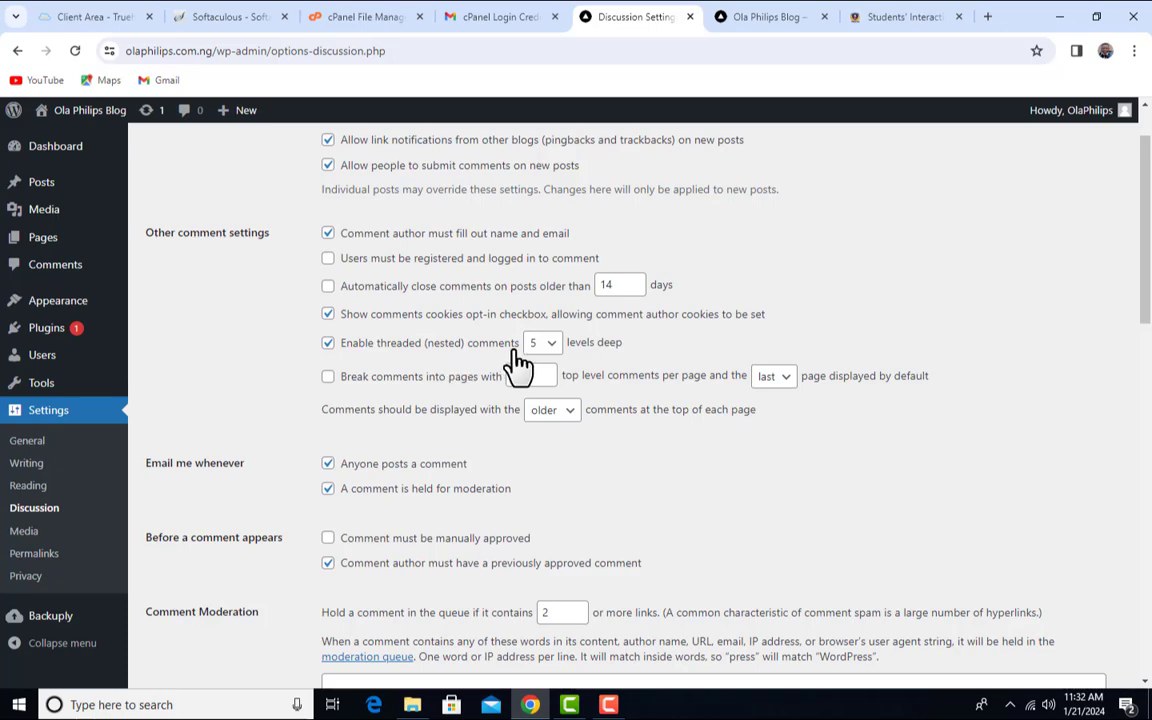
# - Browse the Students' Interaction threads, including the screening-date question and its 10am reply
pyautogui.click(892, 16)
pyautogui.scroll(-3, 510, 395)
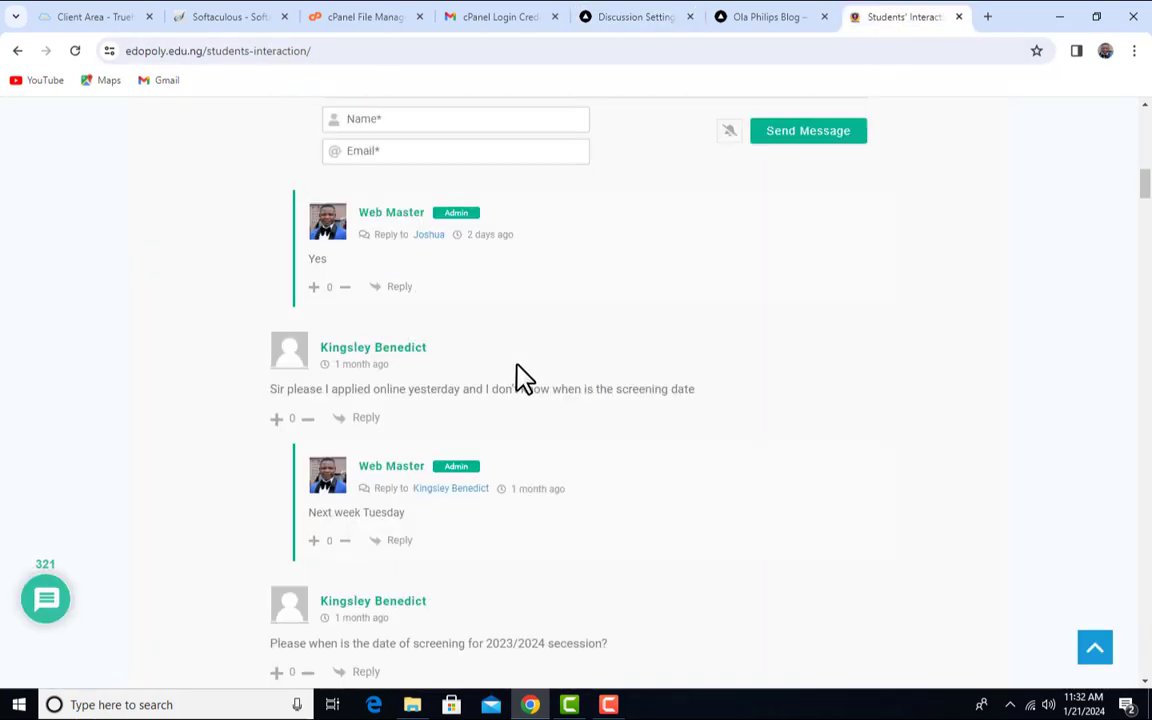
pyautogui.scroll(-6, 522, 370)
pyautogui.scroll(5, 522, 362)
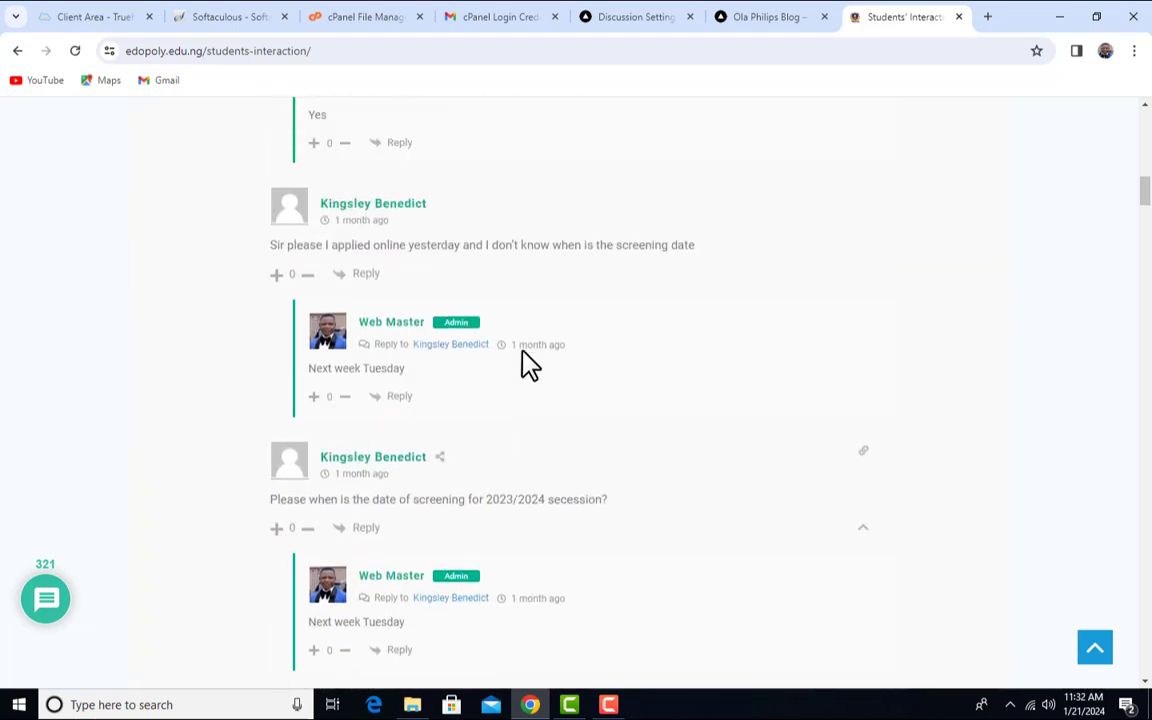
pyautogui.scroll(1, 530, 365)
pyautogui.moveTo(261, 320)
pyautogui.mouseDown()
pyautogui.moveTo(710, 315)
pyautogui.moveTo(260, 319)
pyautogui.mouseUp()
pyautogui.click(309, 374)
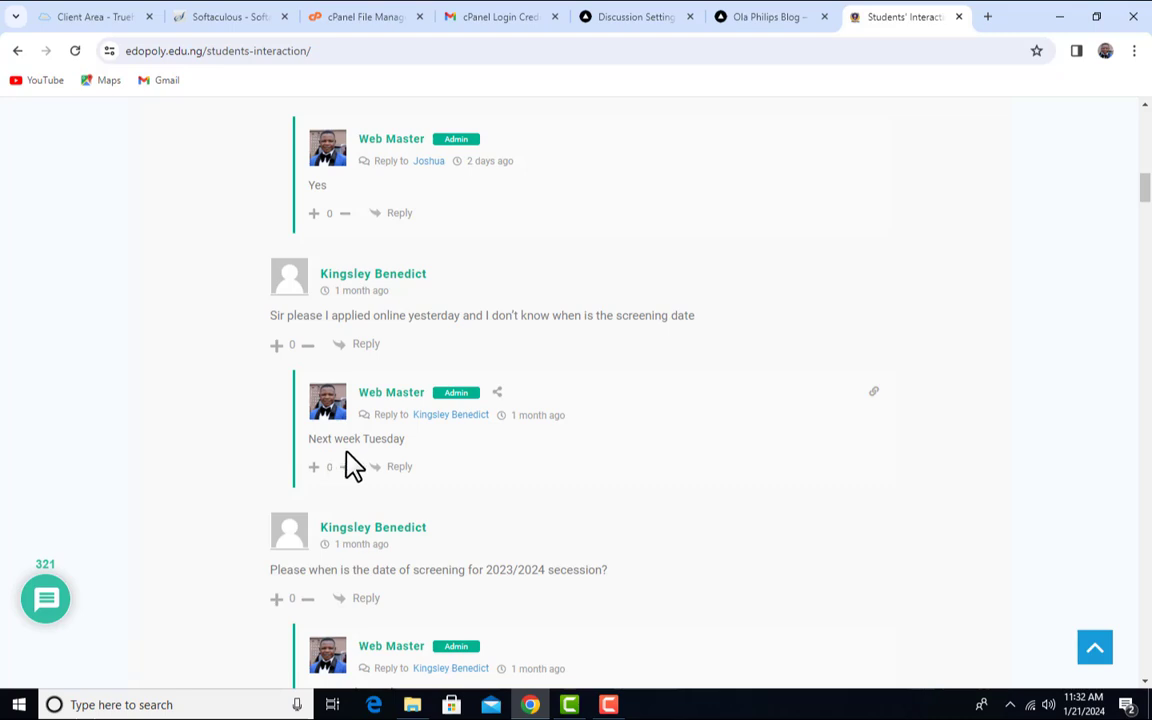
pyautogui.scroll(-8, 530, 455)
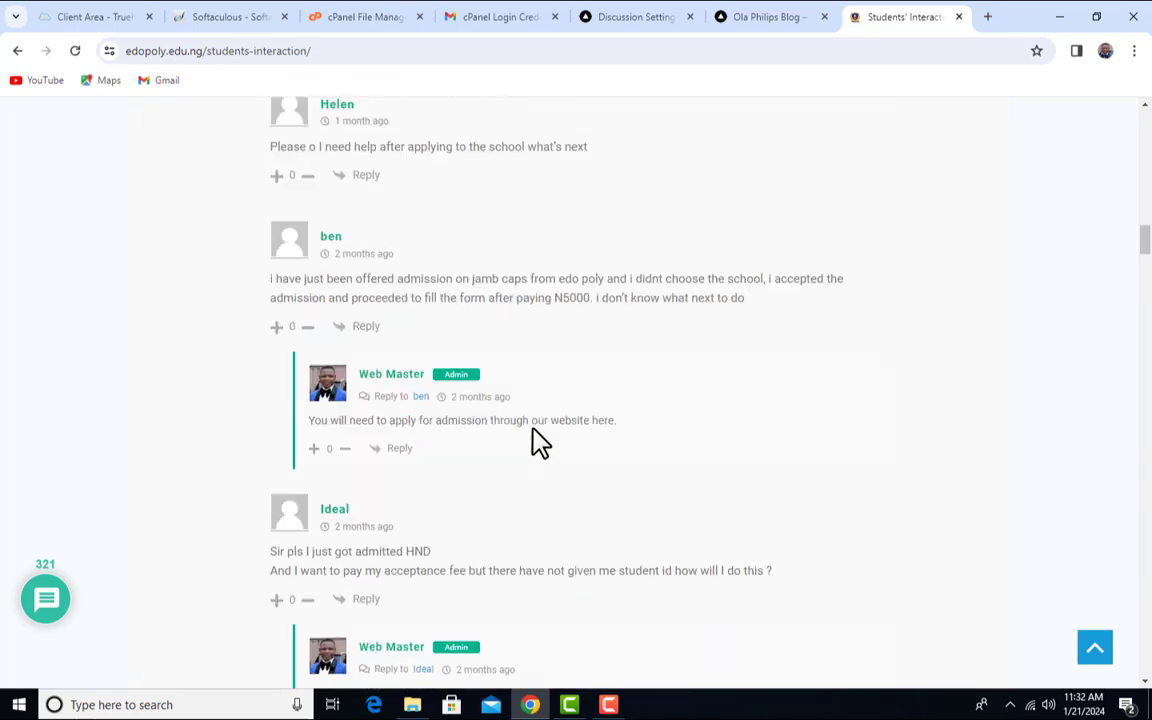
pyautogui.scroll(-14, 537, 440)
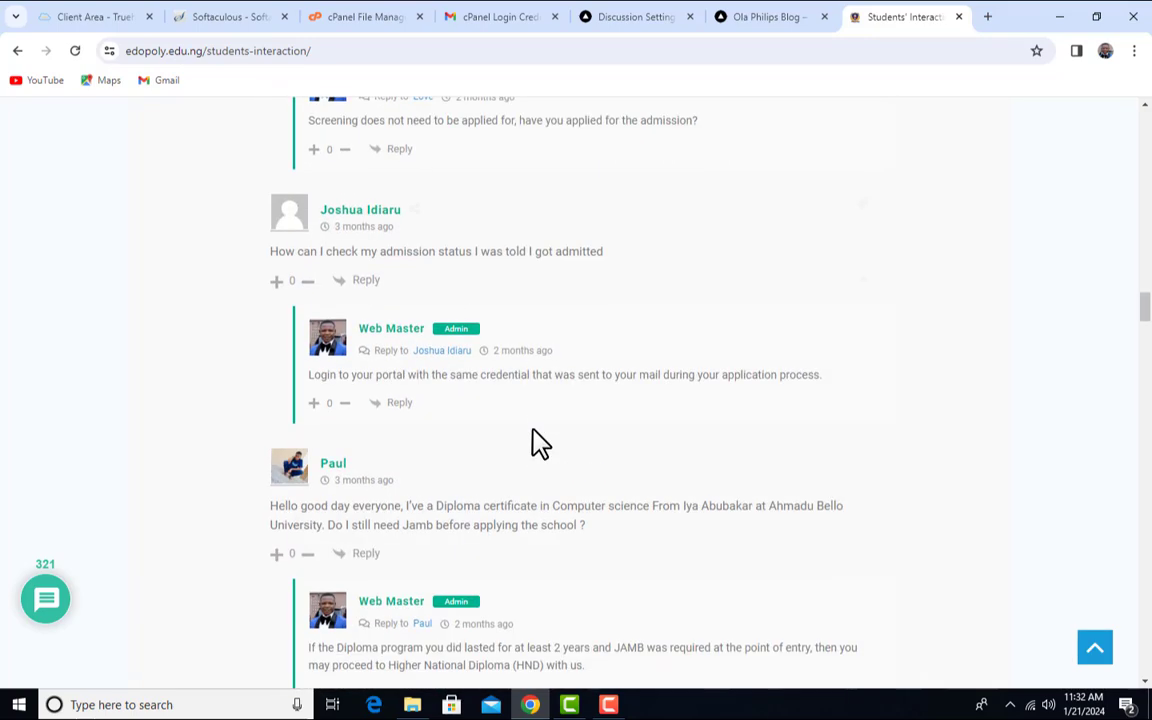
pyautogui.scroll(-10, 535, 442)
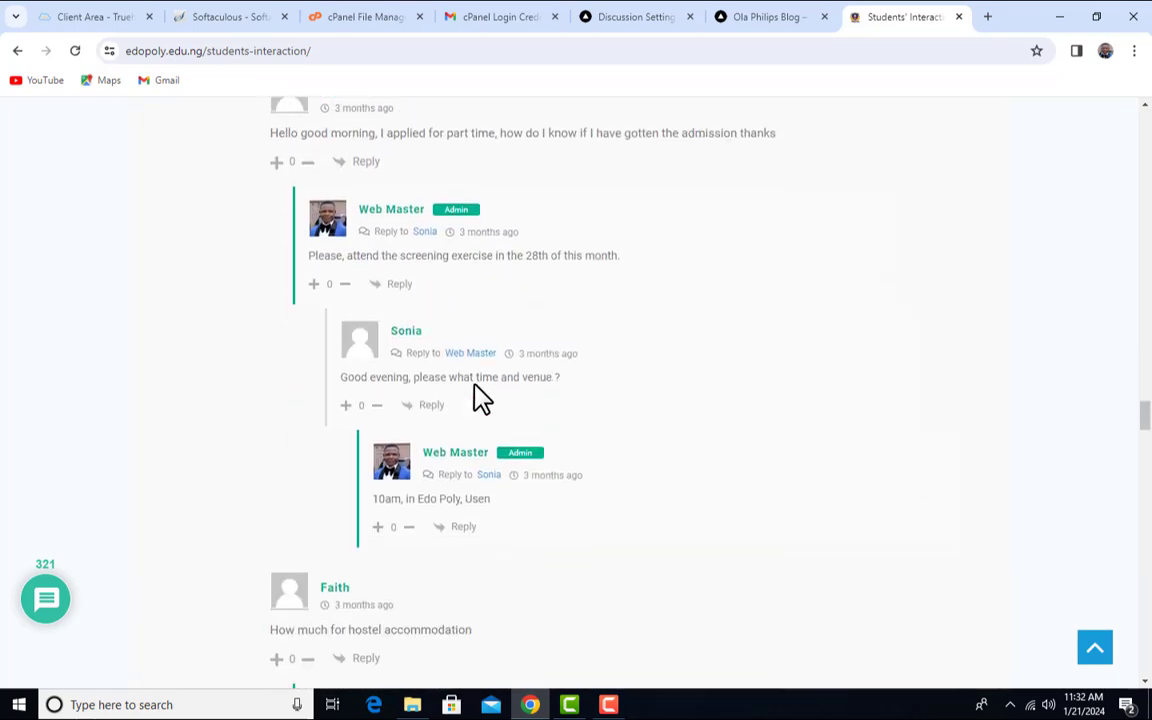
pyautogui.scroll(1, 340, 243)
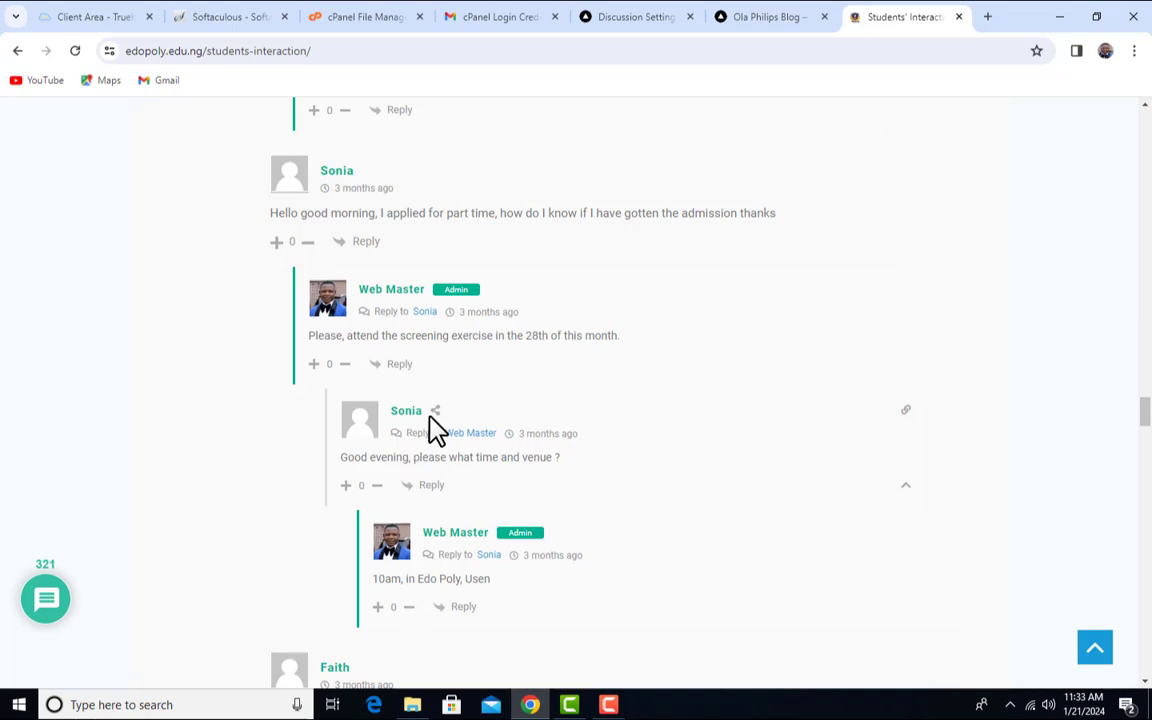
pyautogui.scroll(-1, 501, 465)
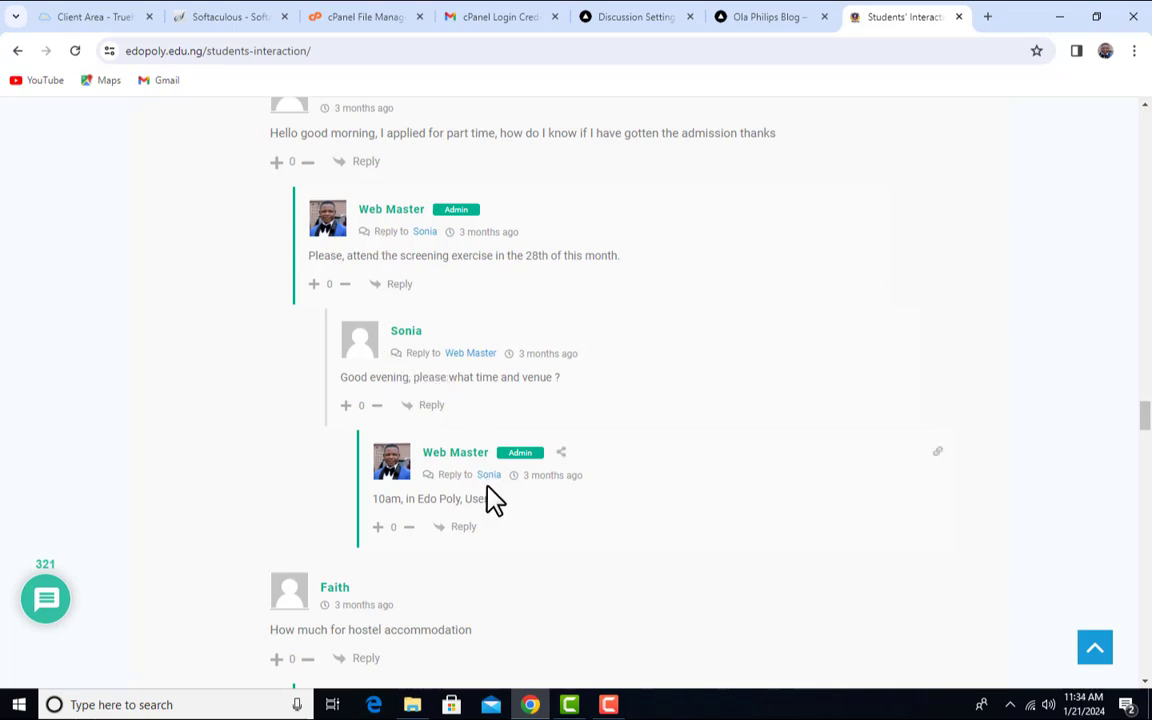
# - Scroll Discussion Settings to the 'Email me whenever' alerts and the 2-link moderation hold
pyautogui.click(760, 17)
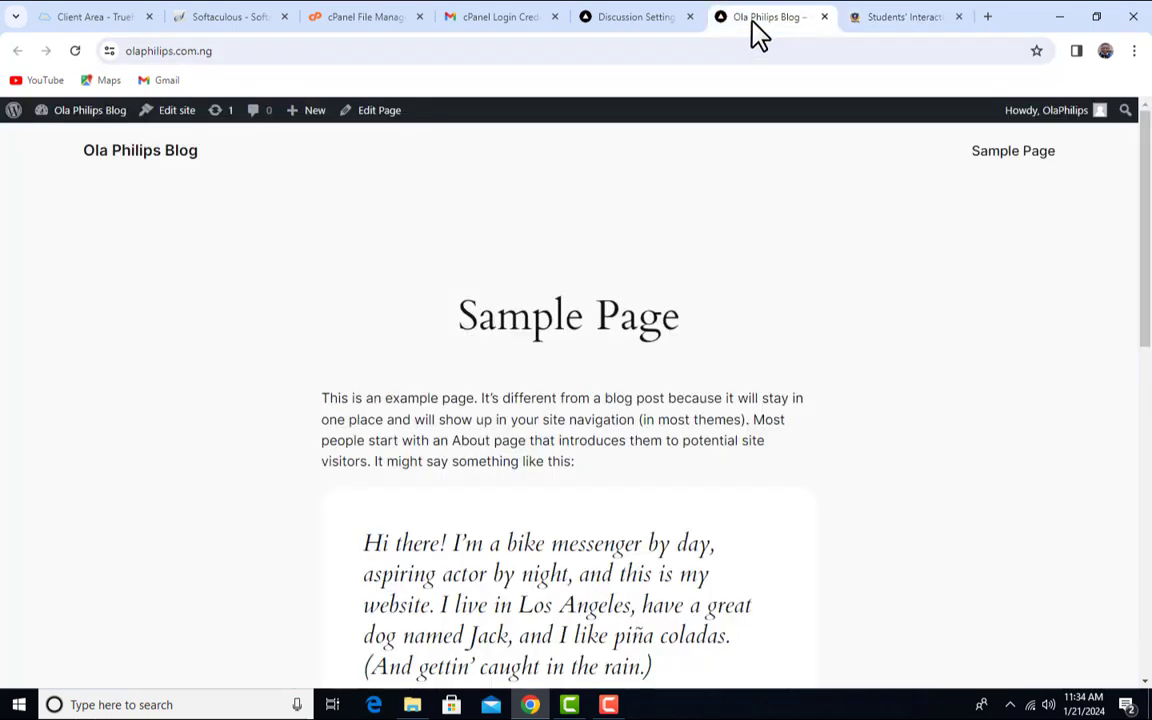
pyautogui.click(662, 17)
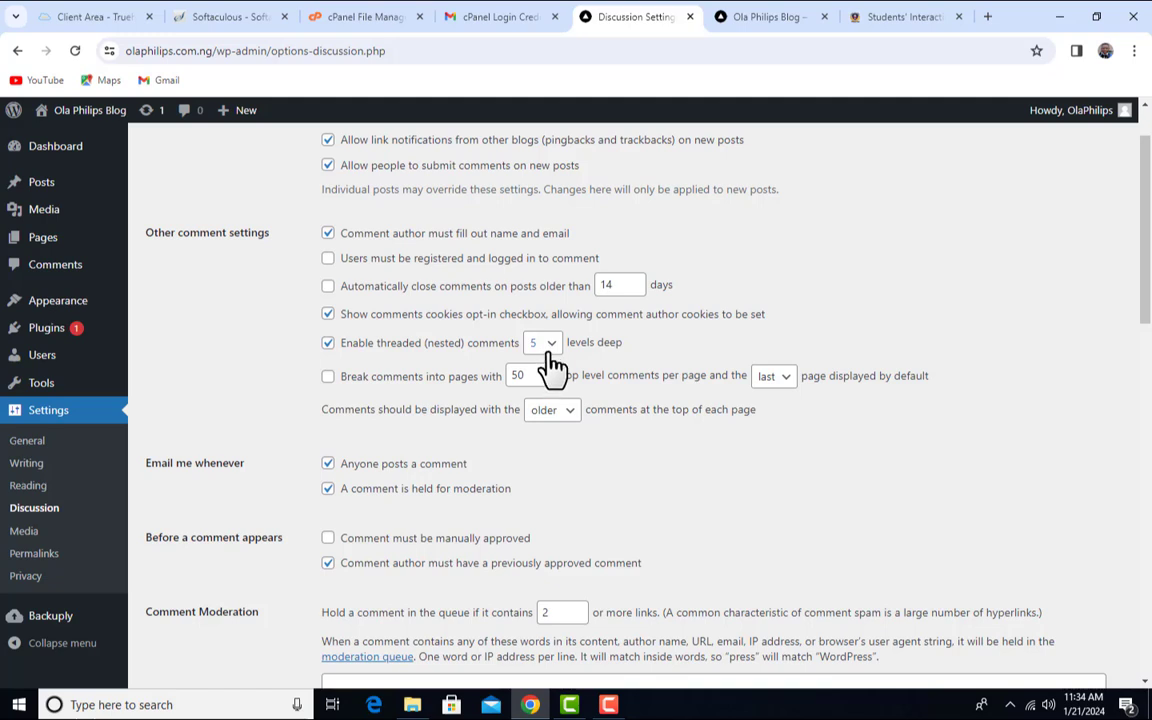
pyautogui.click(889, 15)
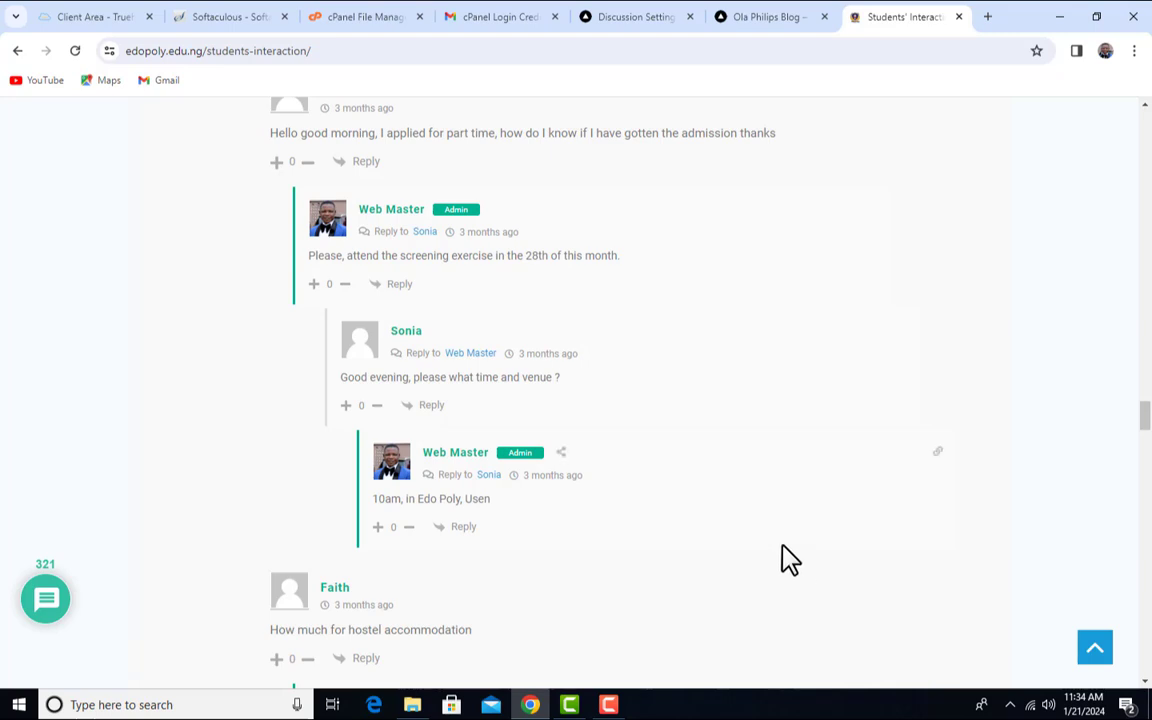
pyautogui.click(630, 17)
pyautogui.click(770, 17)
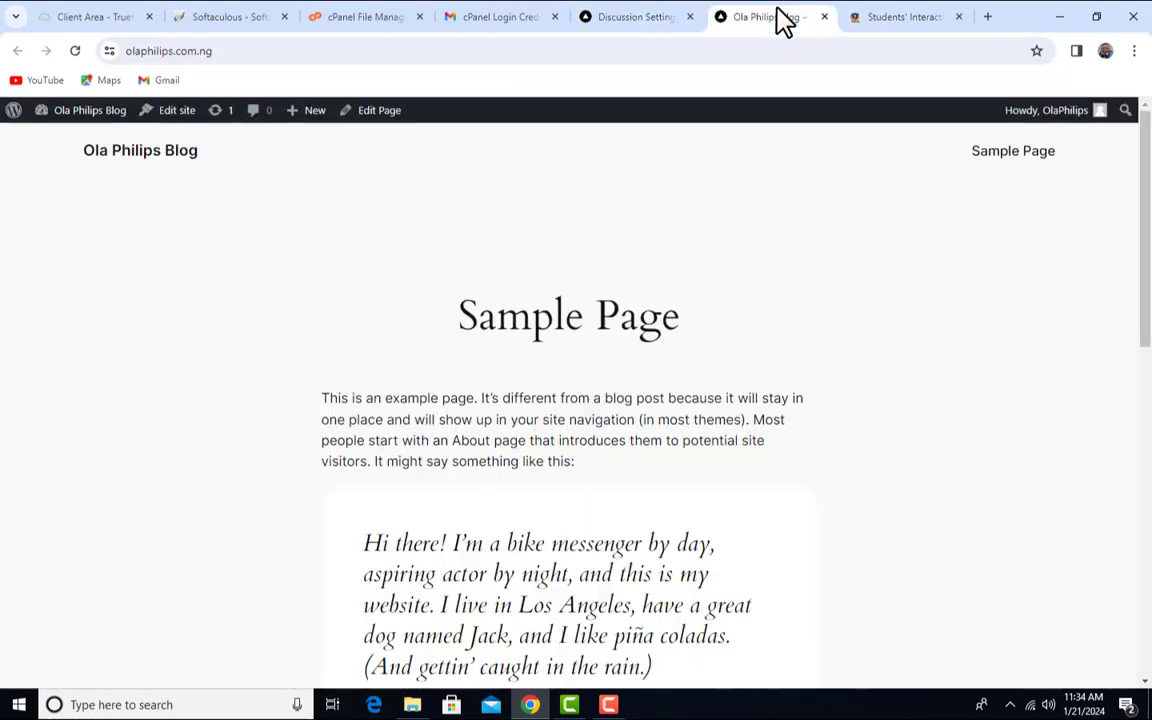
pyautogui.click(650, 17)
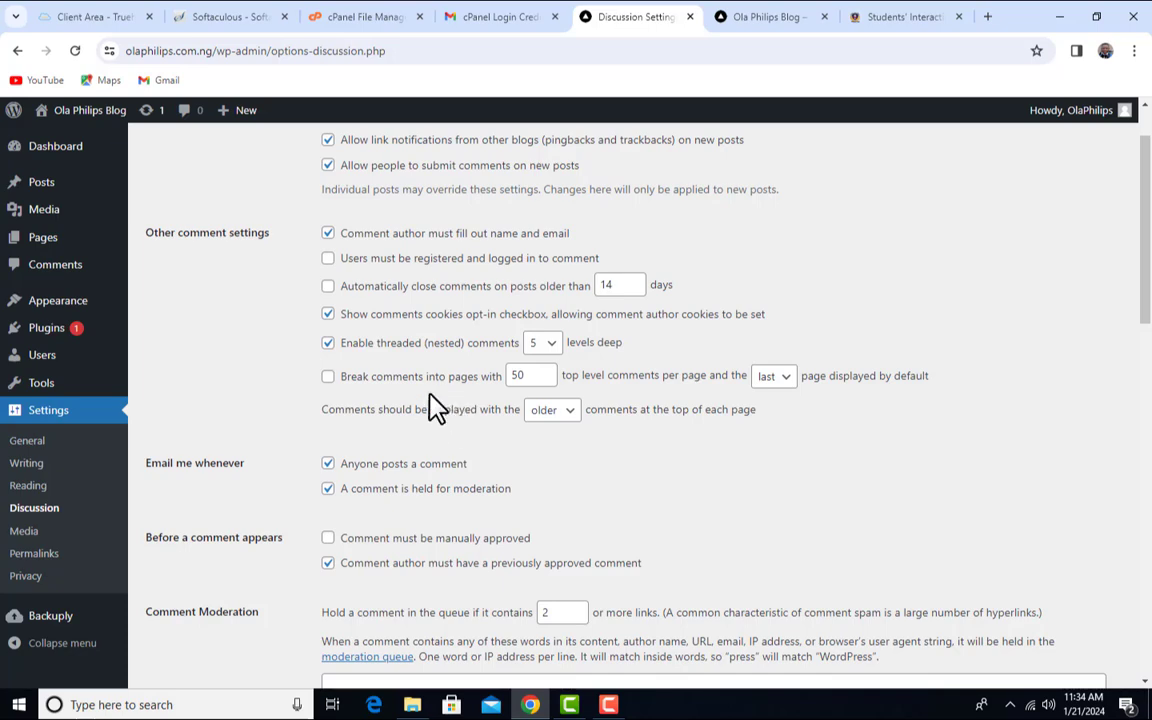
pyautogui.scroll(-1, 433, 385)
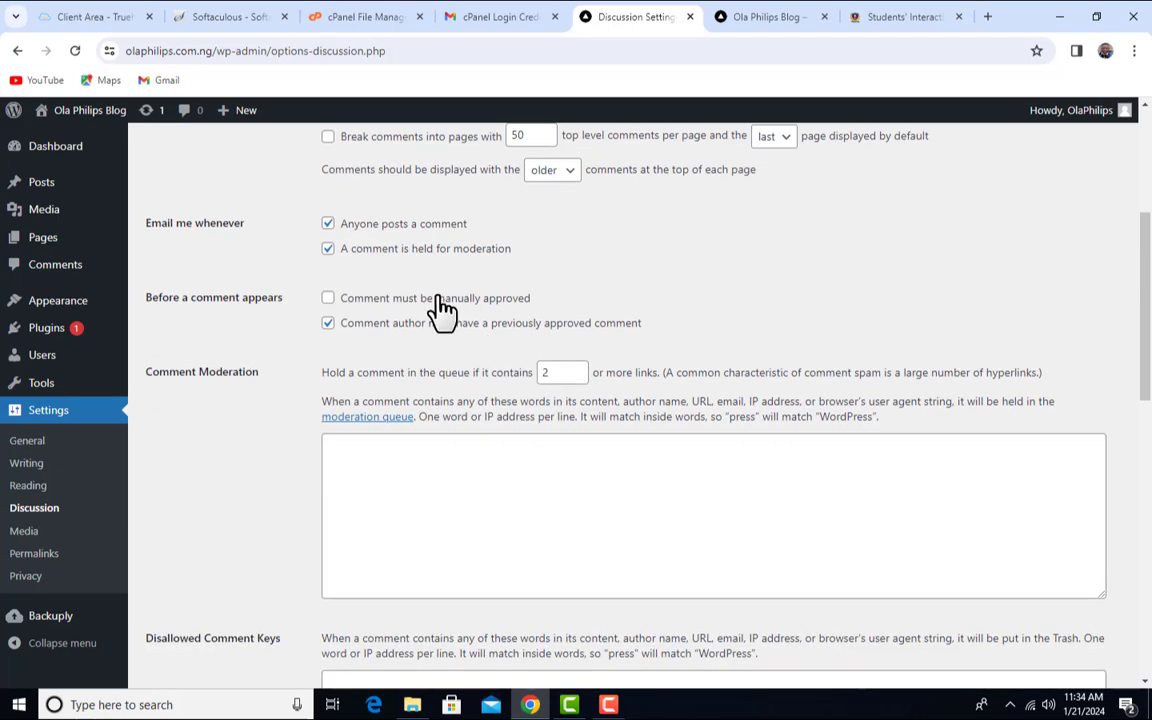
pyautogui.scroll(4, 499, 275)
pyautogui.scroll(-3, 490, 278)
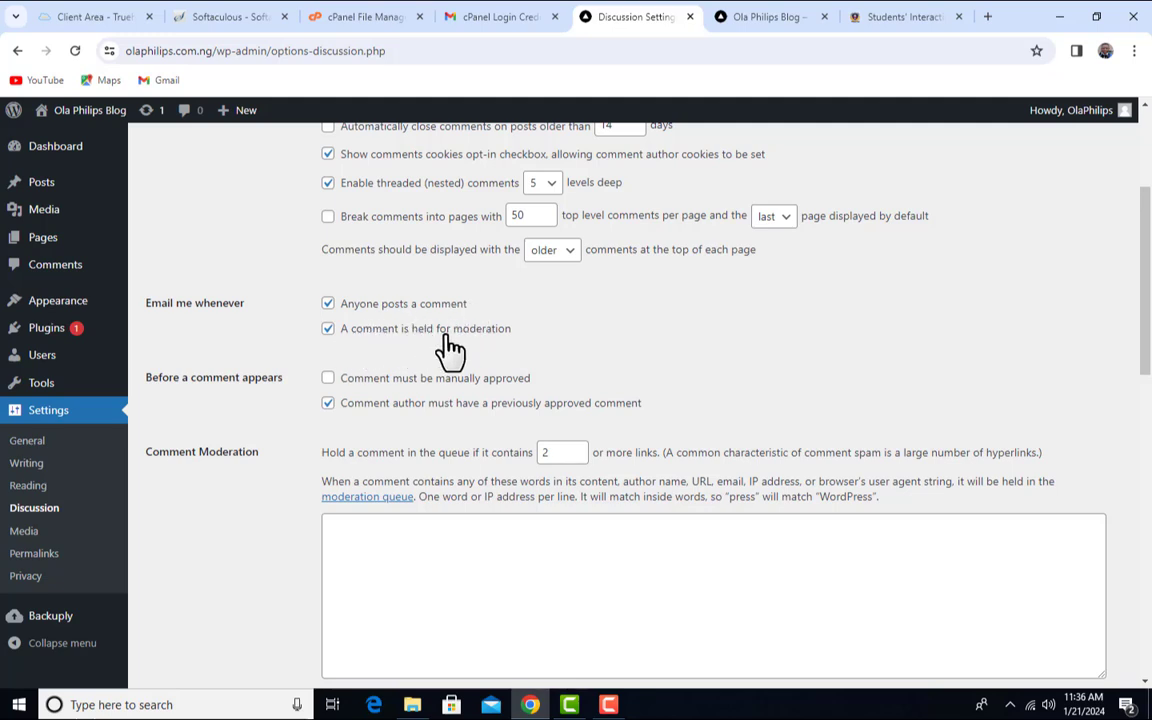
pyautogui.scroll(-1, 423, 340)
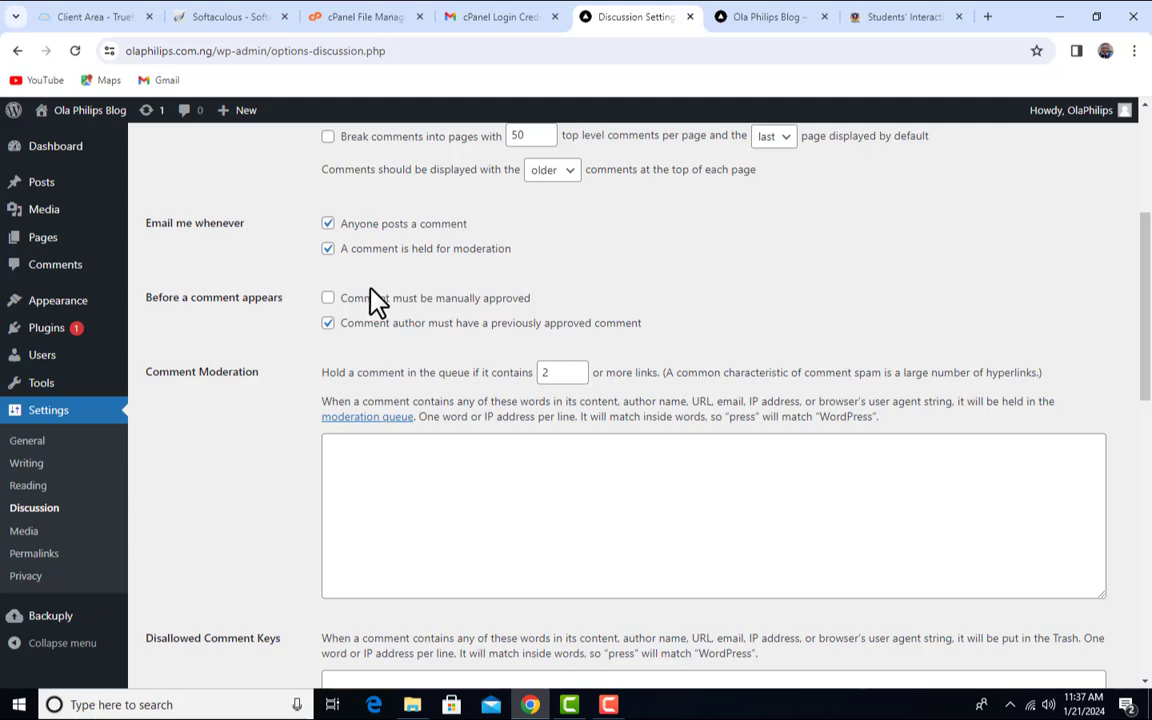
# - Turn both 'Email me whenever' comment alerts off and back on
pyautogui.click(329, 249)
pyautogui.click(329, 224)
pyautogui.click(329, 225)
pyautogui.click(328, 249)
# - Require comments to be manually approved, then view the Students' Interaction forum
pyautogui.scroll(-1, 360, 255)
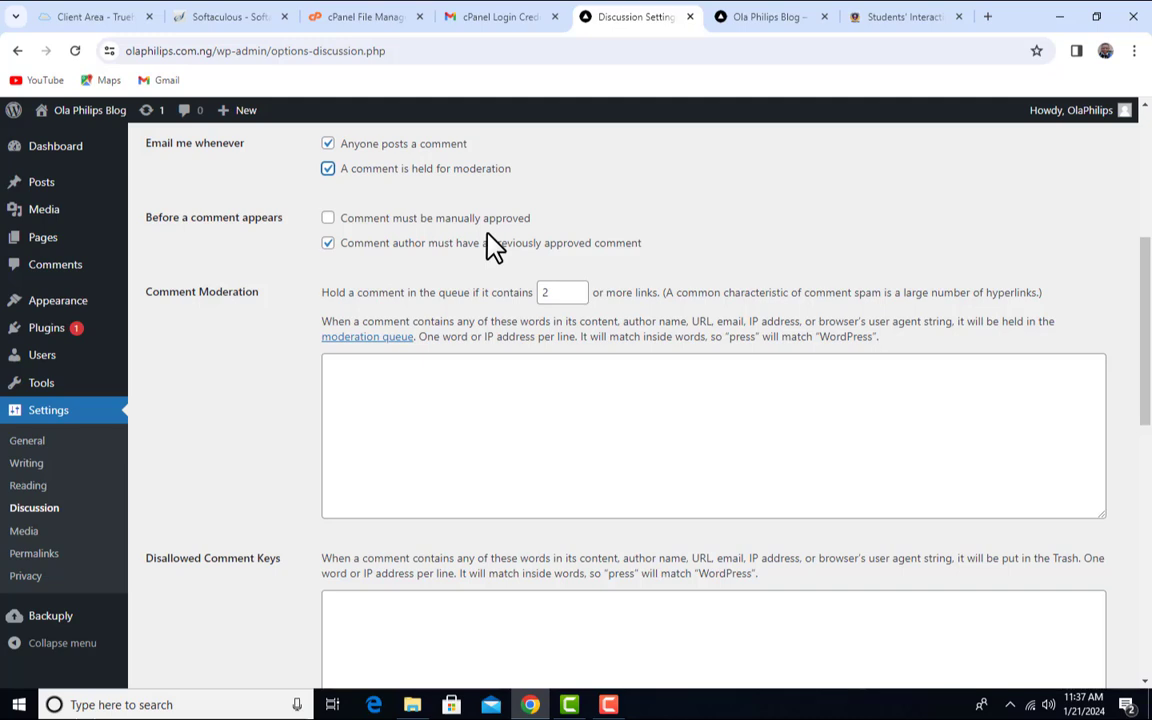
pyautogui.click(326, 220)
pyautogui.click(326, 220)
pyautogui.click(919, 22)
pyautogui.scroll(3, 800, 270)
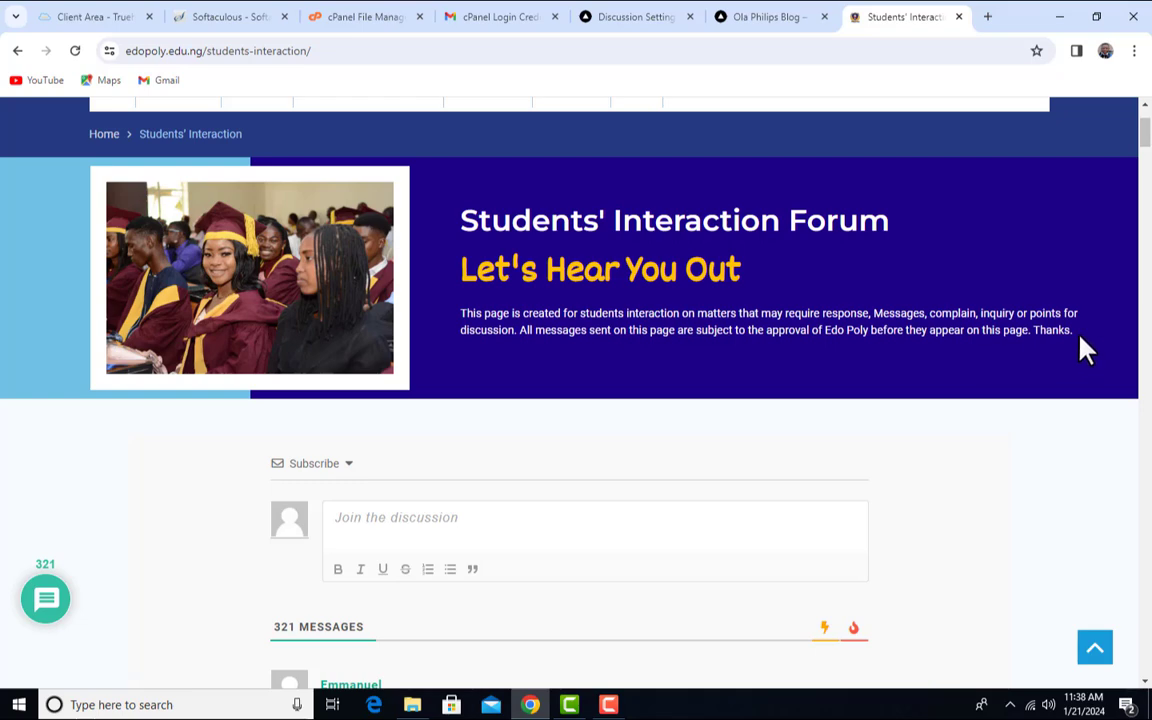
pyautogui.scroll(-6, 794, 386)
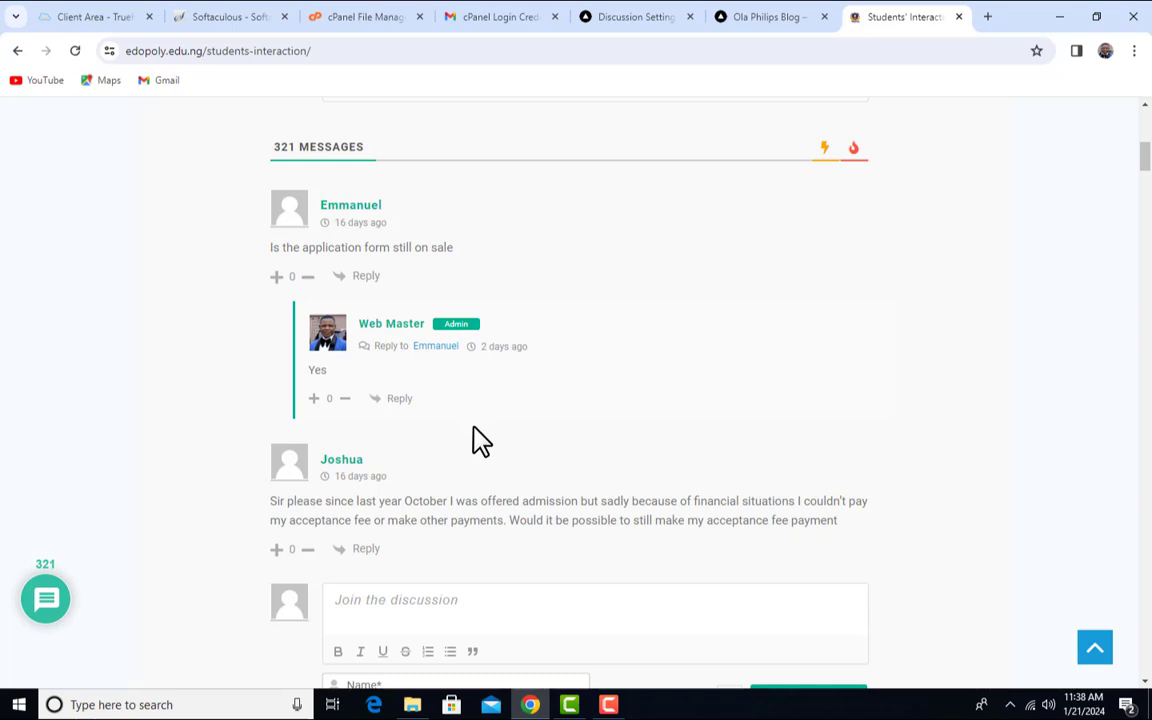
pyautogui.click(641, 17)
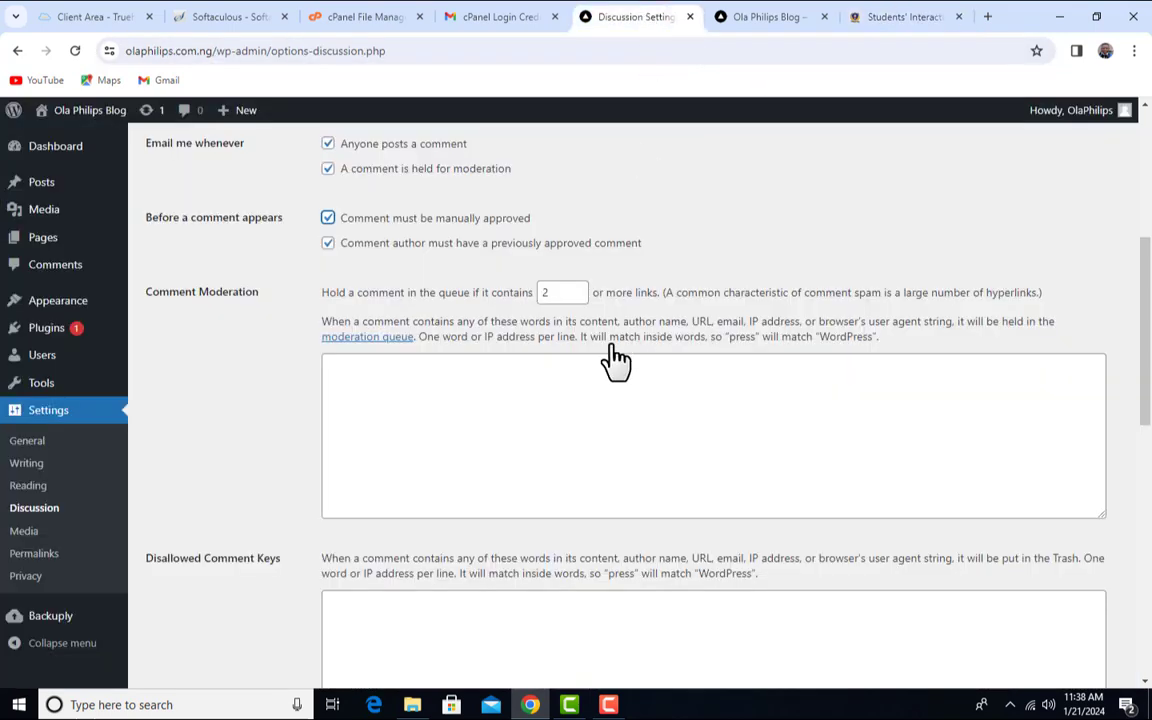
# - Look over the Avatar Display setting, then compare avatars on the Students' Interaction forum
pyautogui.scroll(-6, 427, 357)
pyautogui.scroll(1, 262, 226)
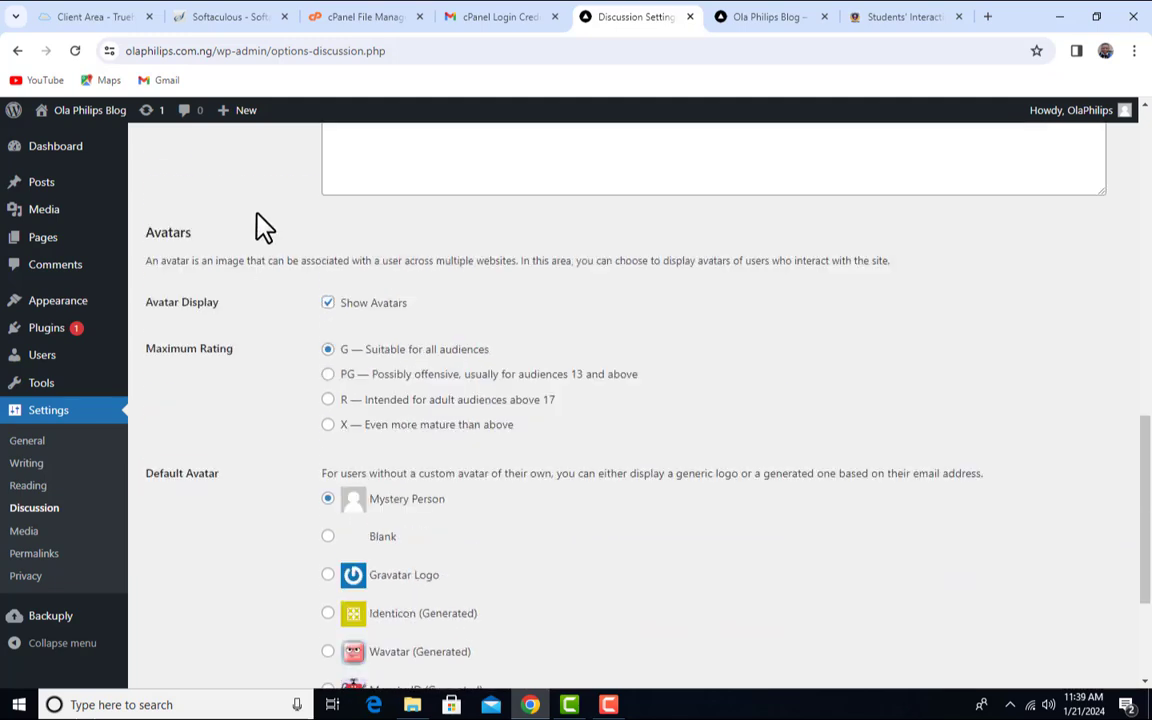
pyautogui.scroll(-1, 287, 265)
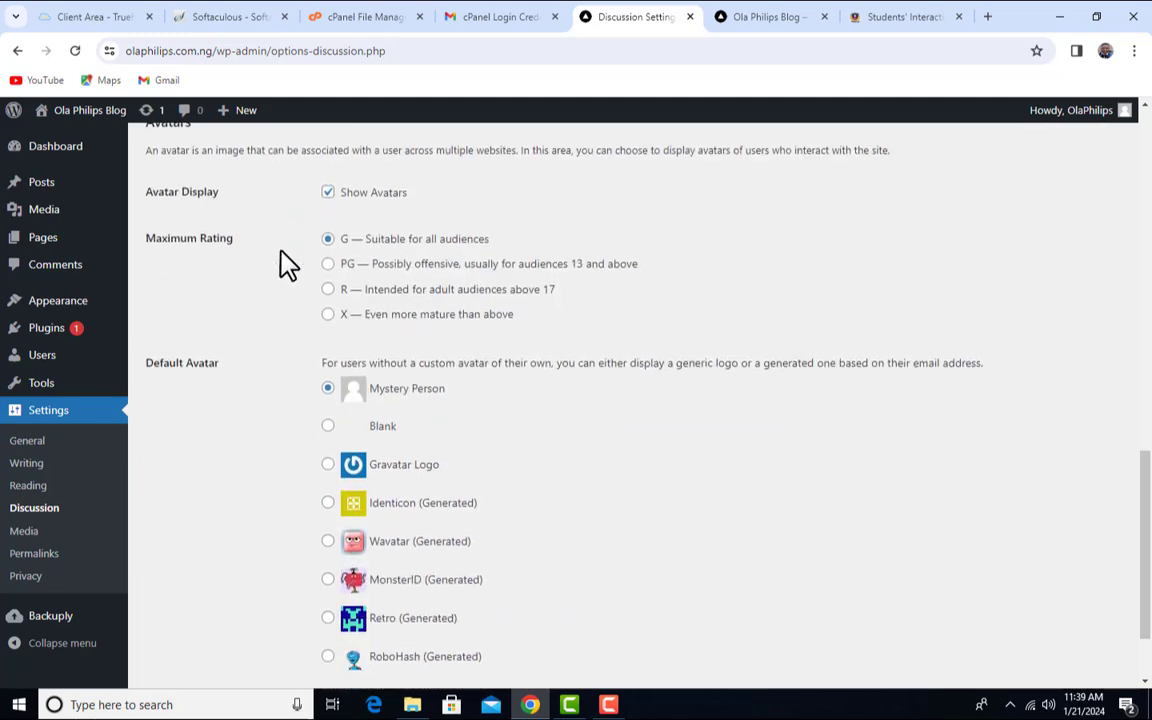
pyautogui.scroll(-1, 287, 265)
pyautogui.scroll(1, 198, 211)
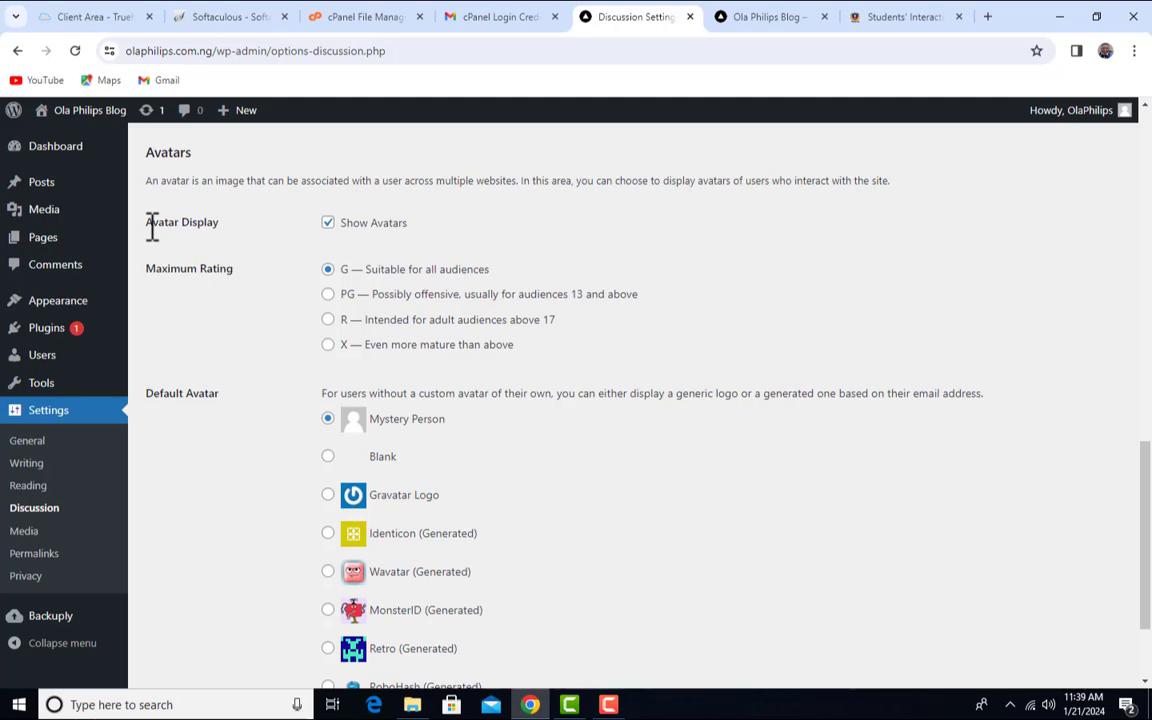
pyautogui.moveTo(150, 224); pyautogui.dragTo(250, 240)
pyautogui.click(882, 18)
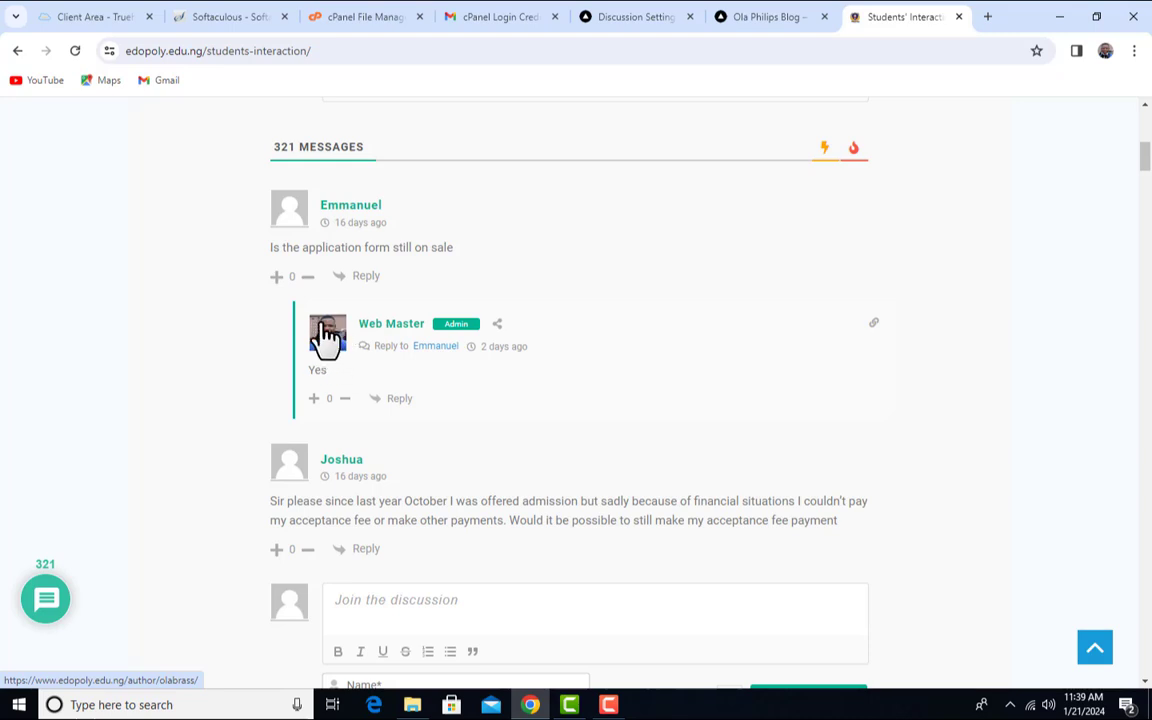
# - Review the G maximum rating option in Discussion Settings
pyautogui.click(648, 16)
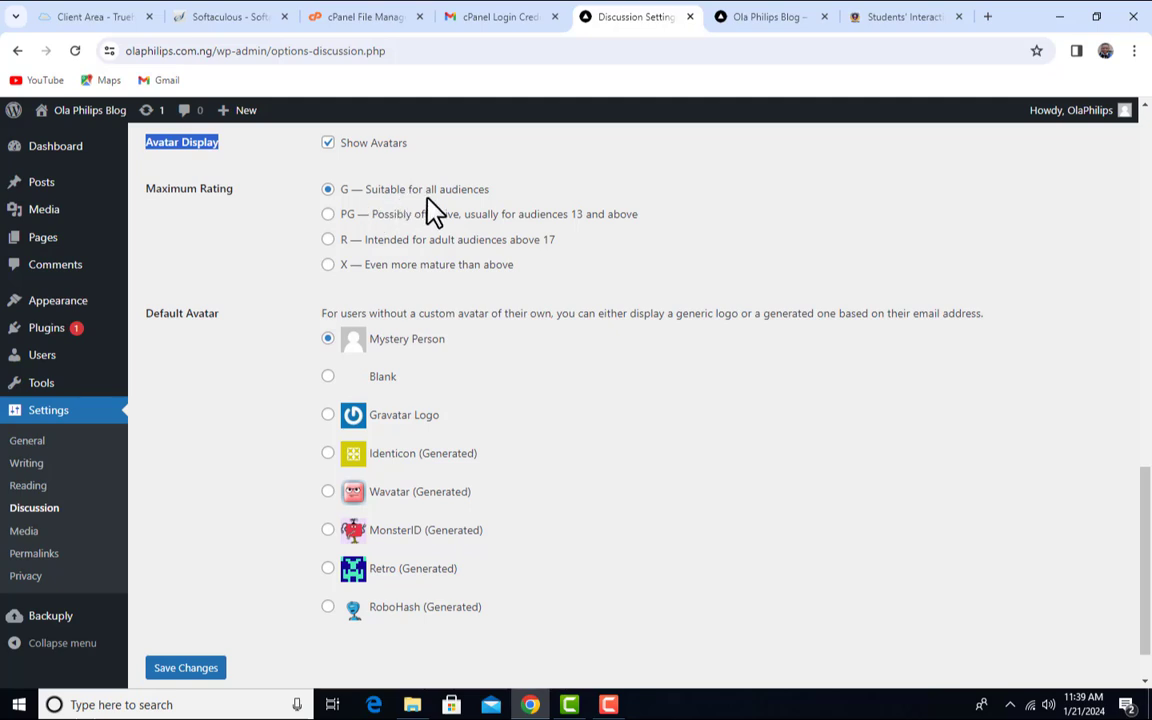
pyautogui.moveTo(535, 189); pyautogui.dragTo(321, 200)
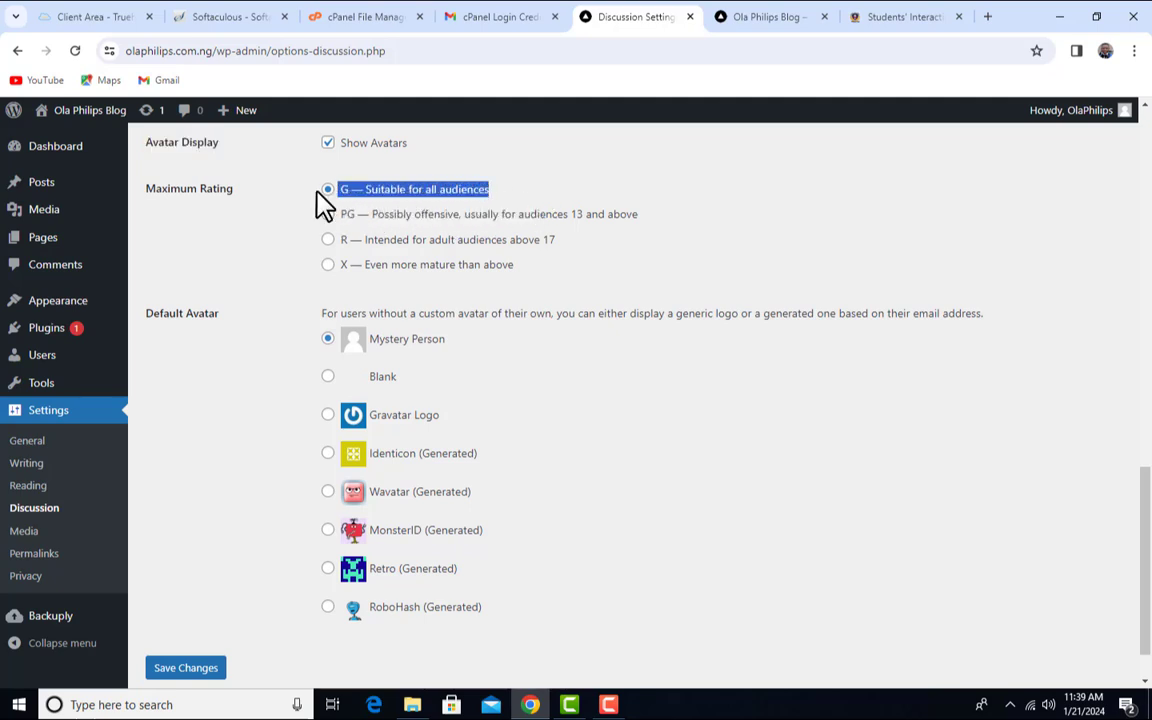
pyautogui.click(285, 215)
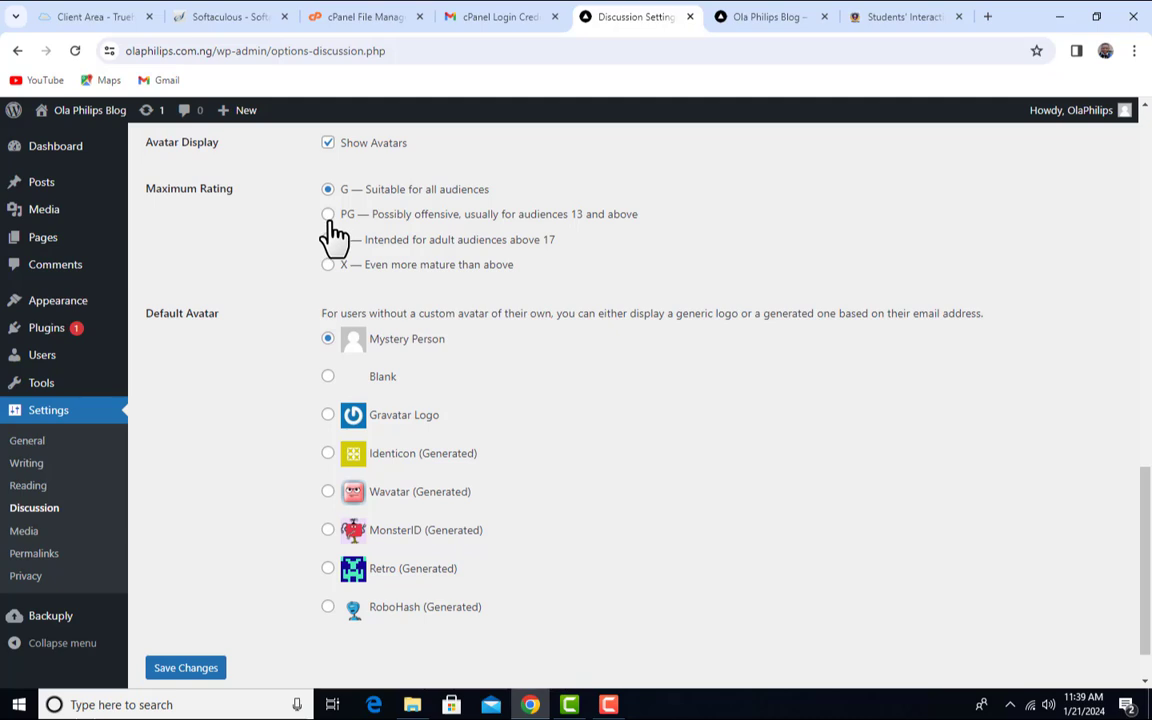
pyautogui.scroll(-1, 335, 235)
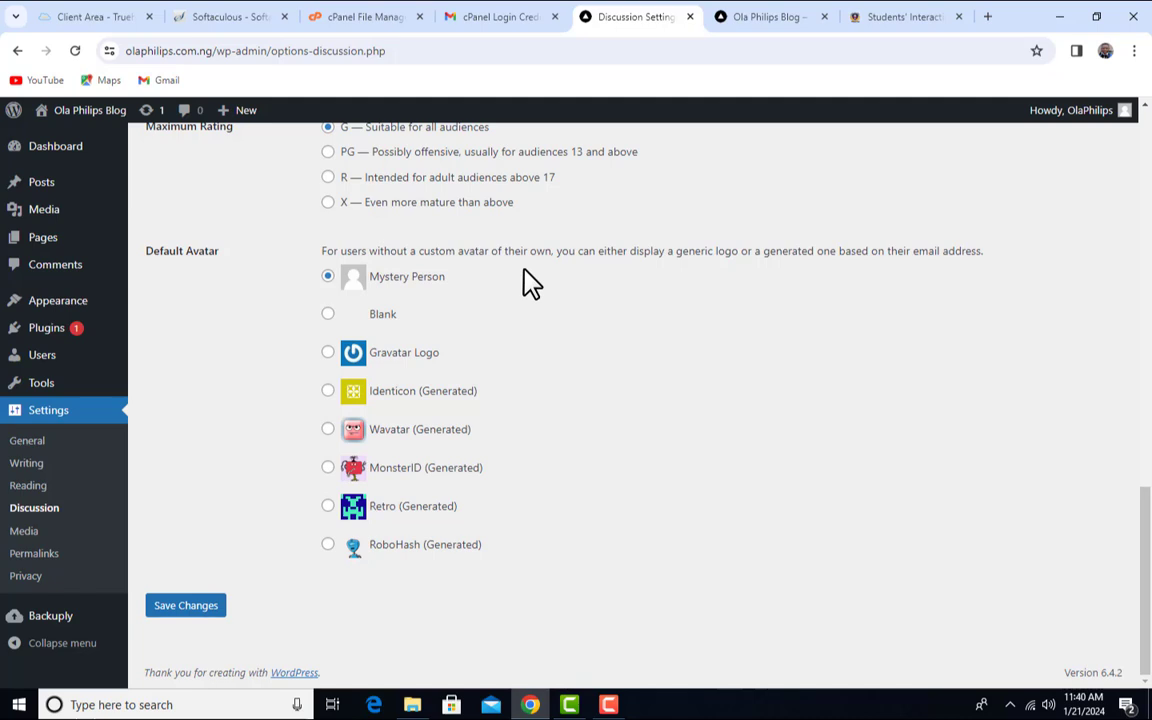
# - Compare with the forum, then save discussion settings keeping Mystery Person as default avatar
pyautogui.click(924, 16)
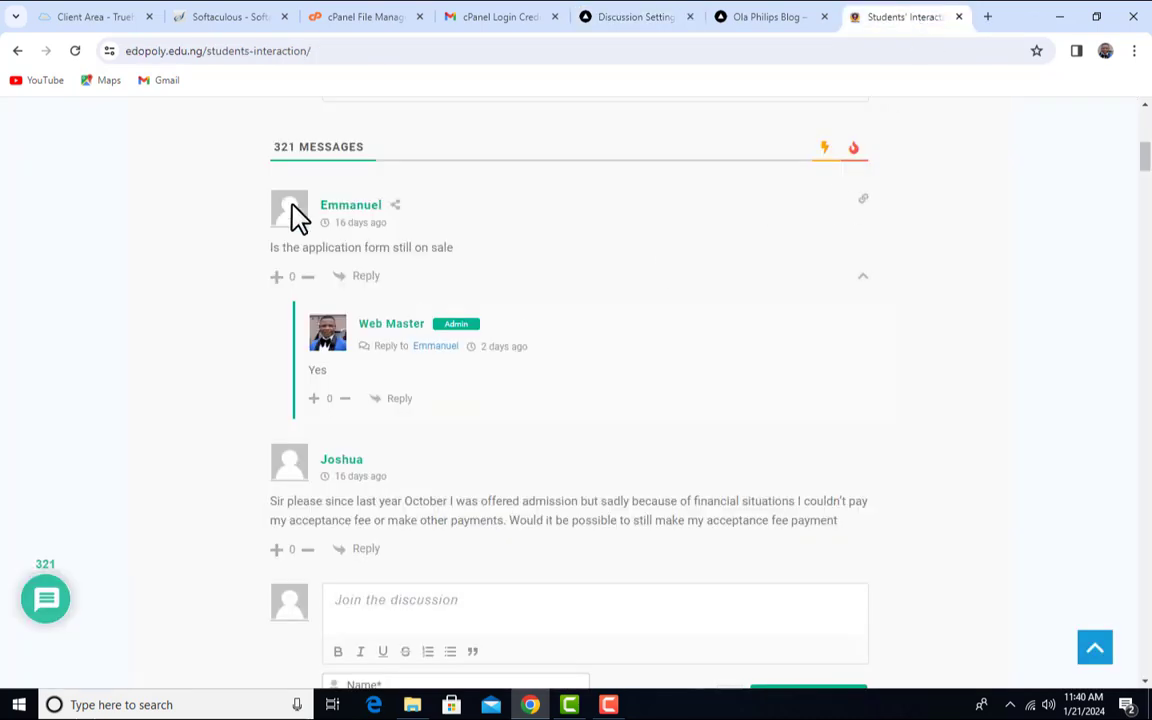
pyautogui.click(628, 16)
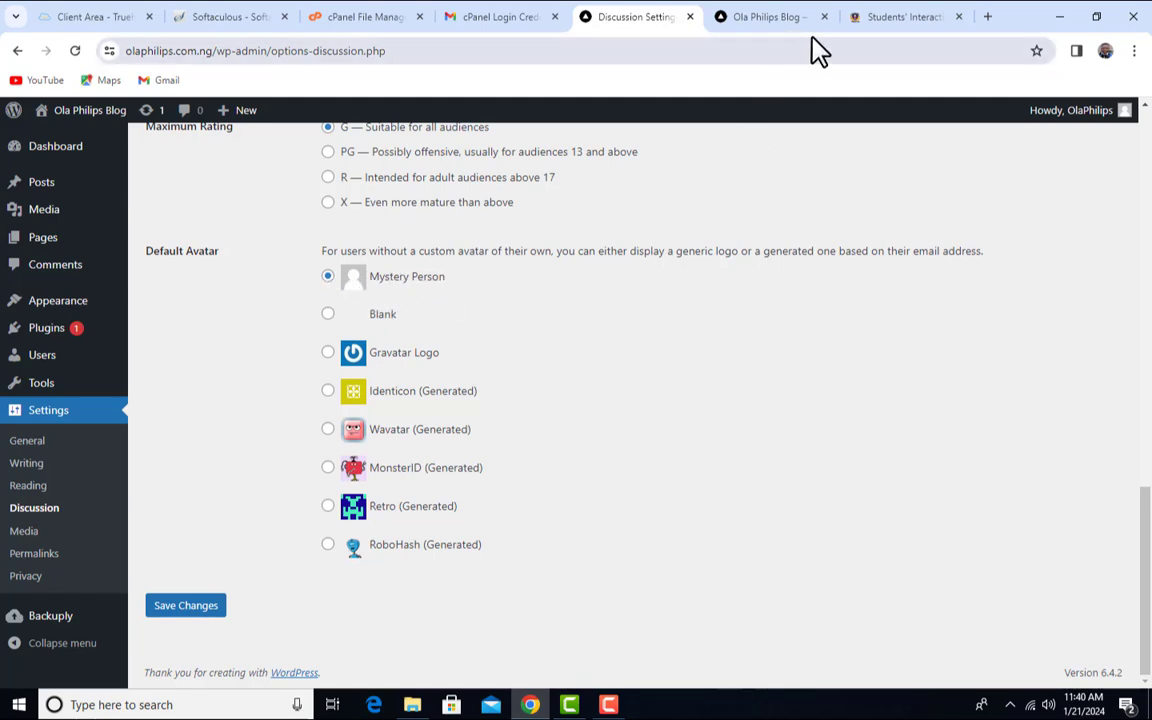
pyautogui.click(912, 18)
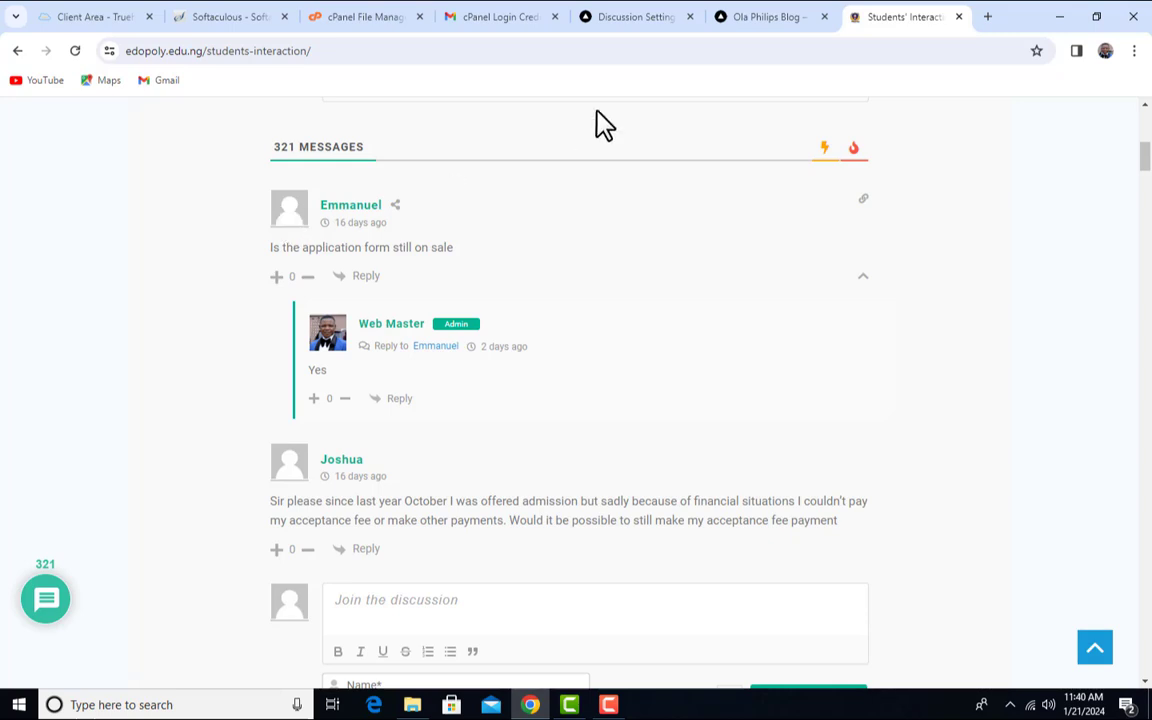
pyautogui.click(652, 16)
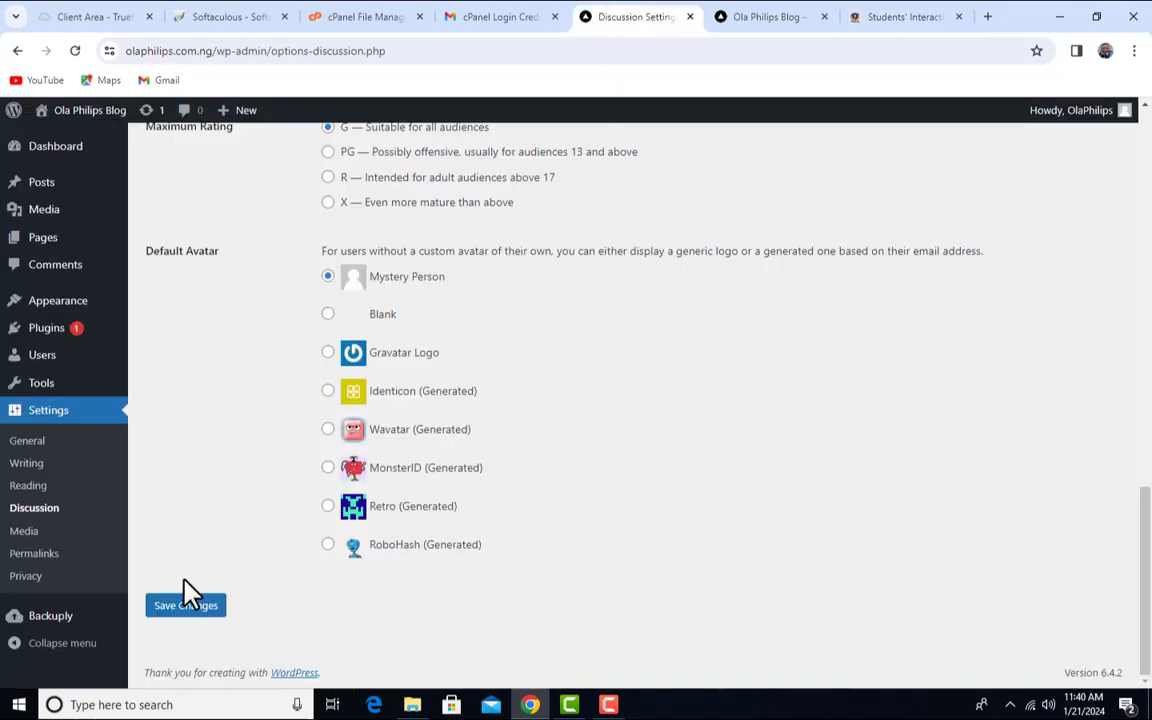
pyautogui.scroll(-1, 210, 625)
pyautogui.click(208, 610)
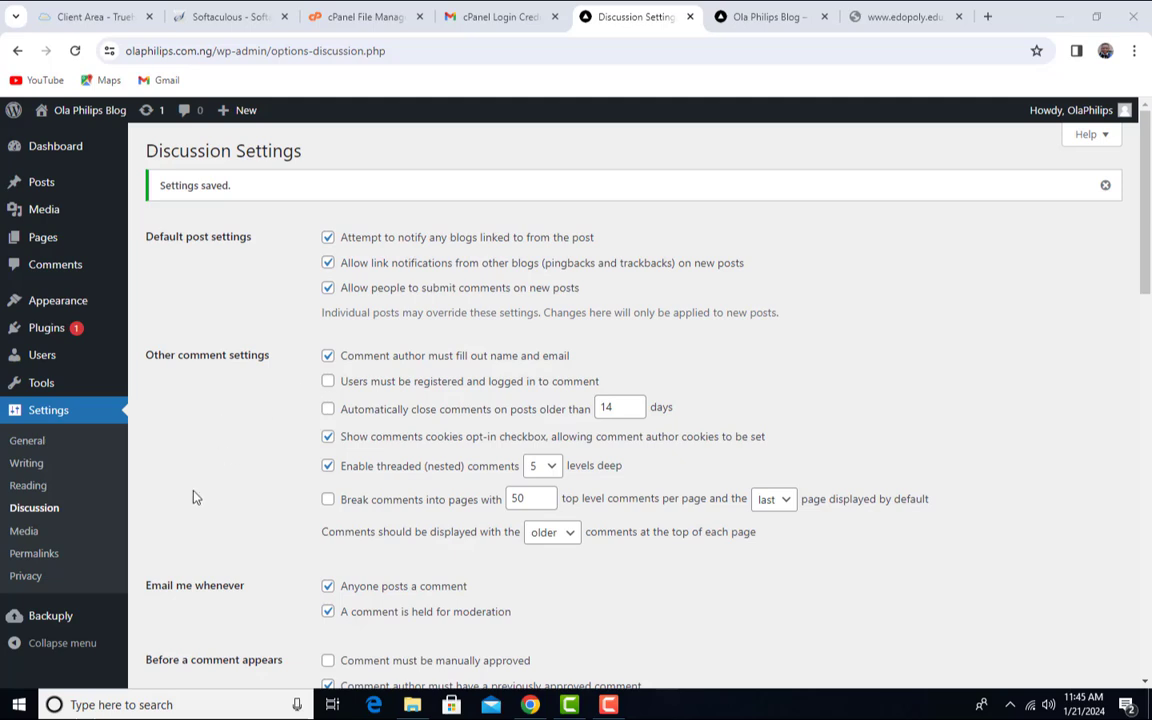
# - View Media Settings (150×150 thumbnails, 1024-pixel large), then return to the Edo Poly home page
pyautogui.click(30, 538)
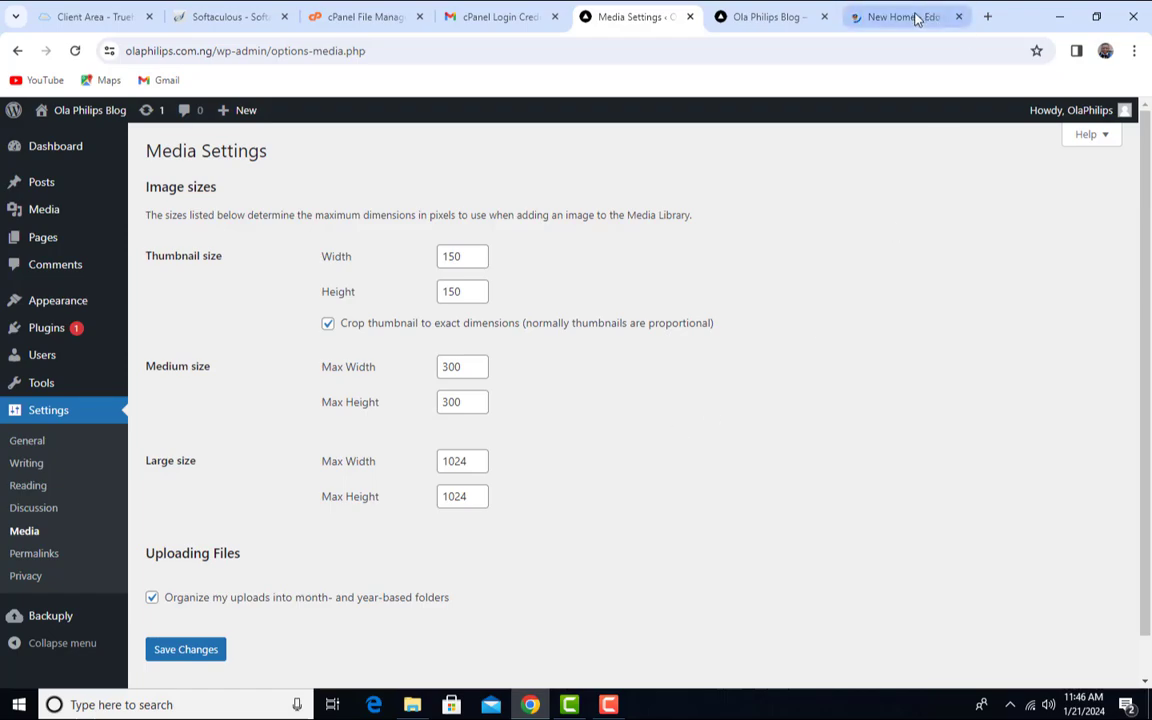
pyautogui.click(884, 14)
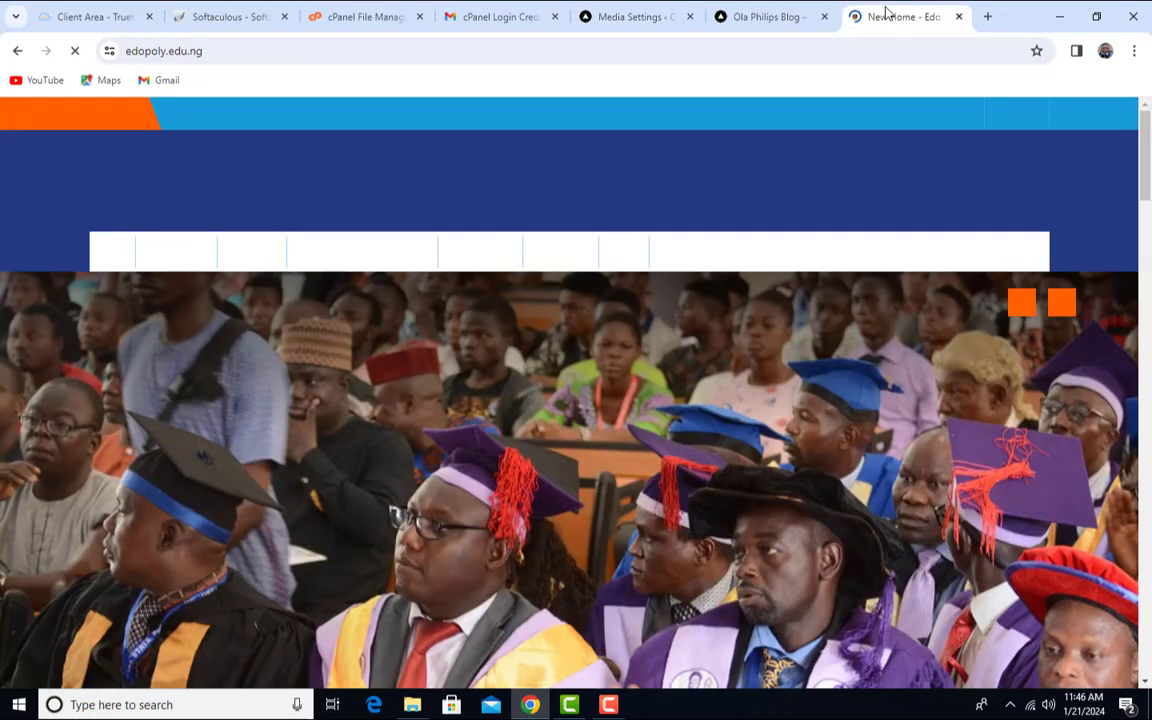
# - Browse the Edo Poly programs and Updates sections, then return to Media Settings
pyautogui.scroll(-10, 725, 404)
pyautogui.scroll(-10, 725, 423)
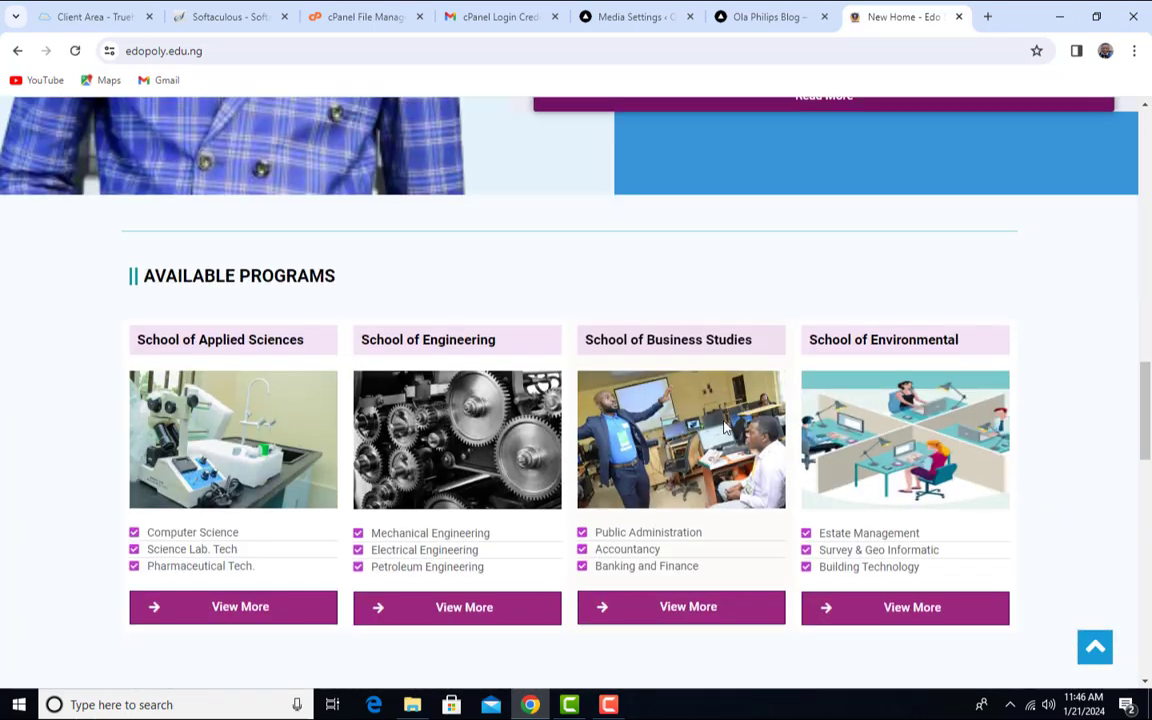
pyautogui.scroll(2, 725, 427)
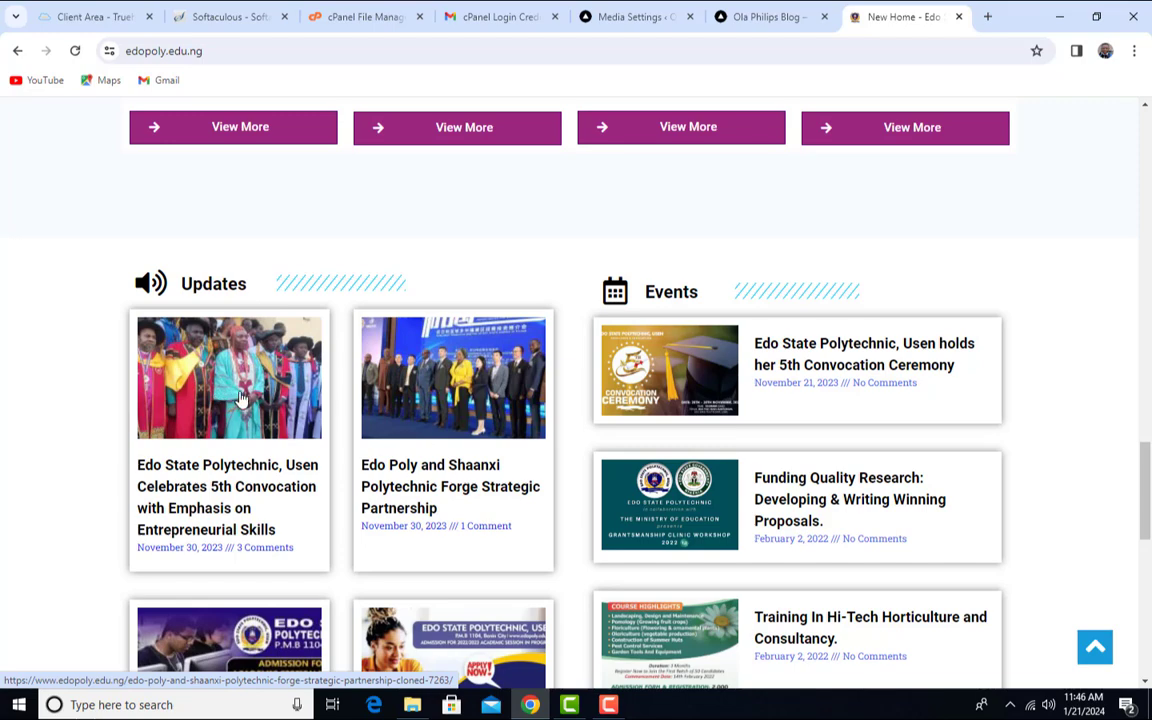
pyautogui.scroll(-3, 512, 442)
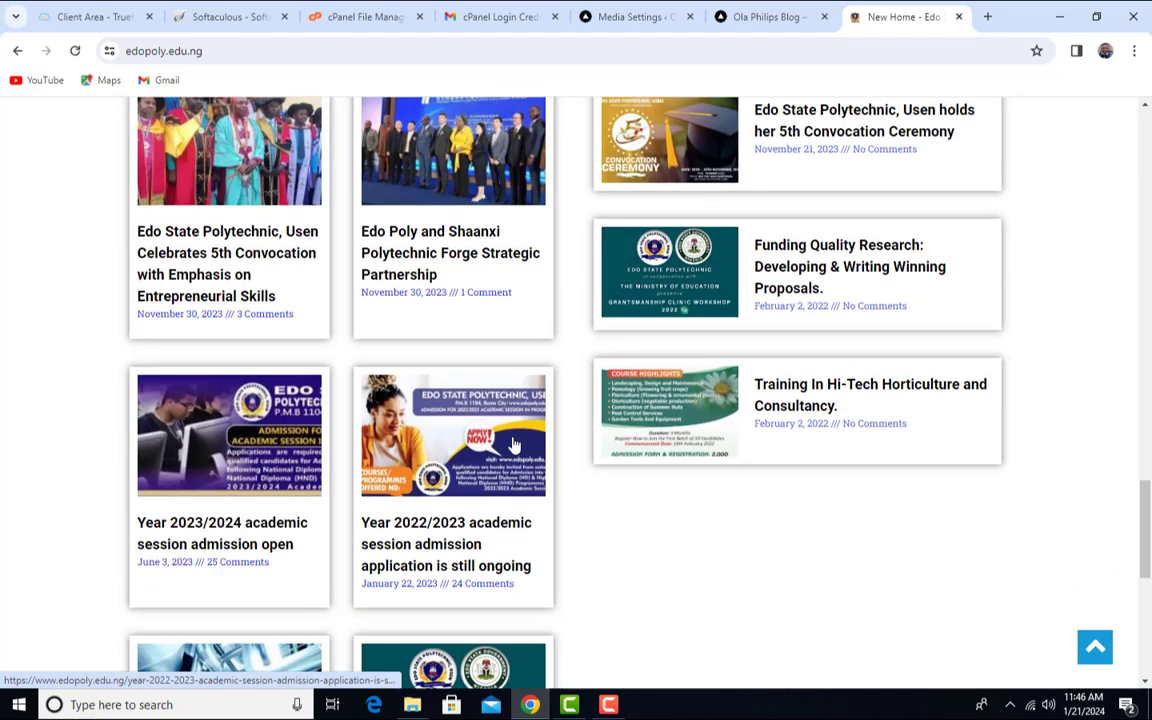
pyautogui.scroll(2, 511, 443)
pyautogui.scroll(1, 511, 443)
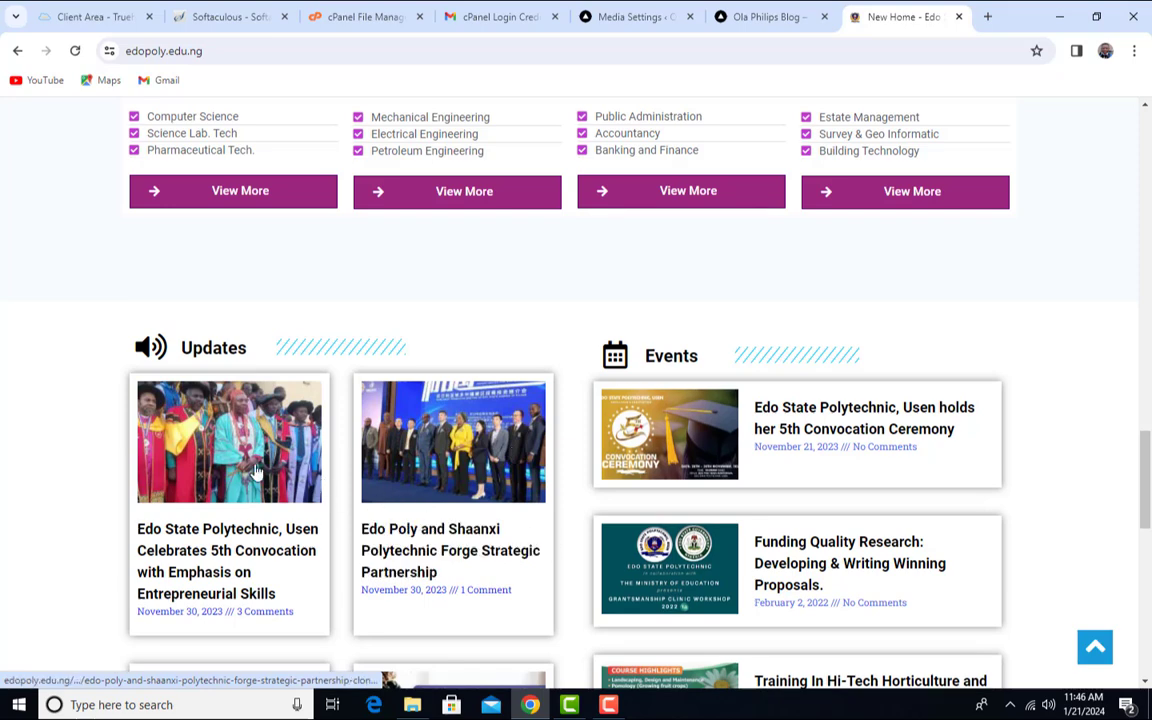
pyautogui.click(630, 16)
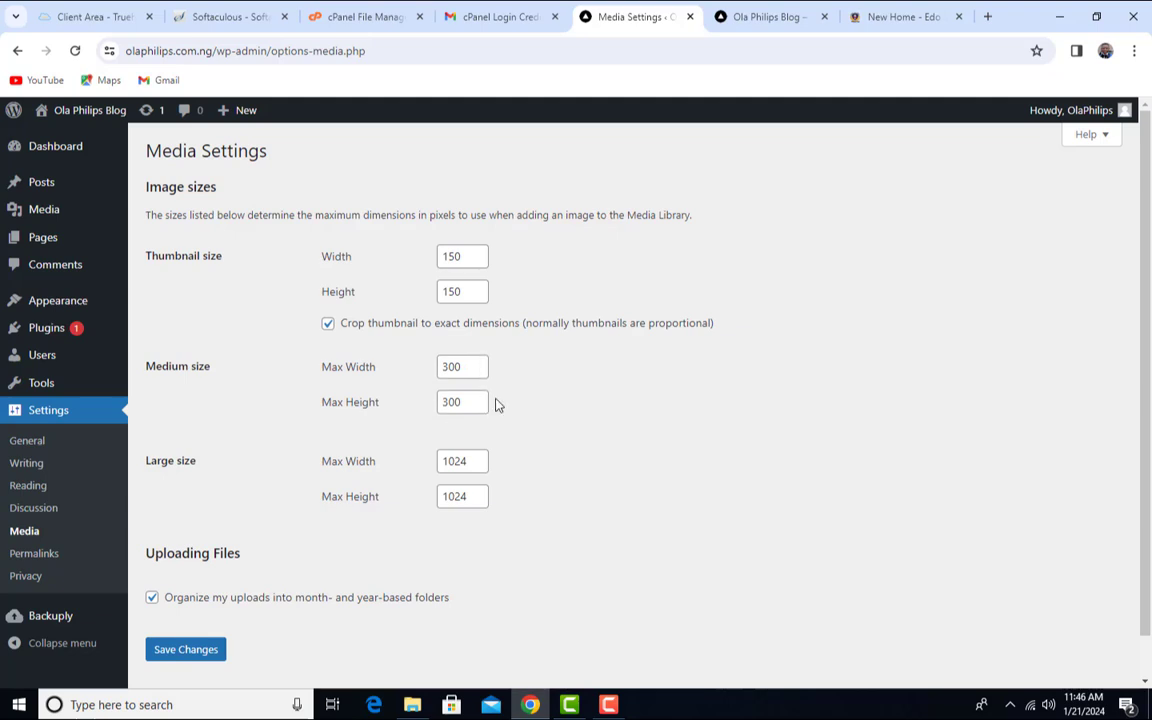
pyautogui.click(860, 12)
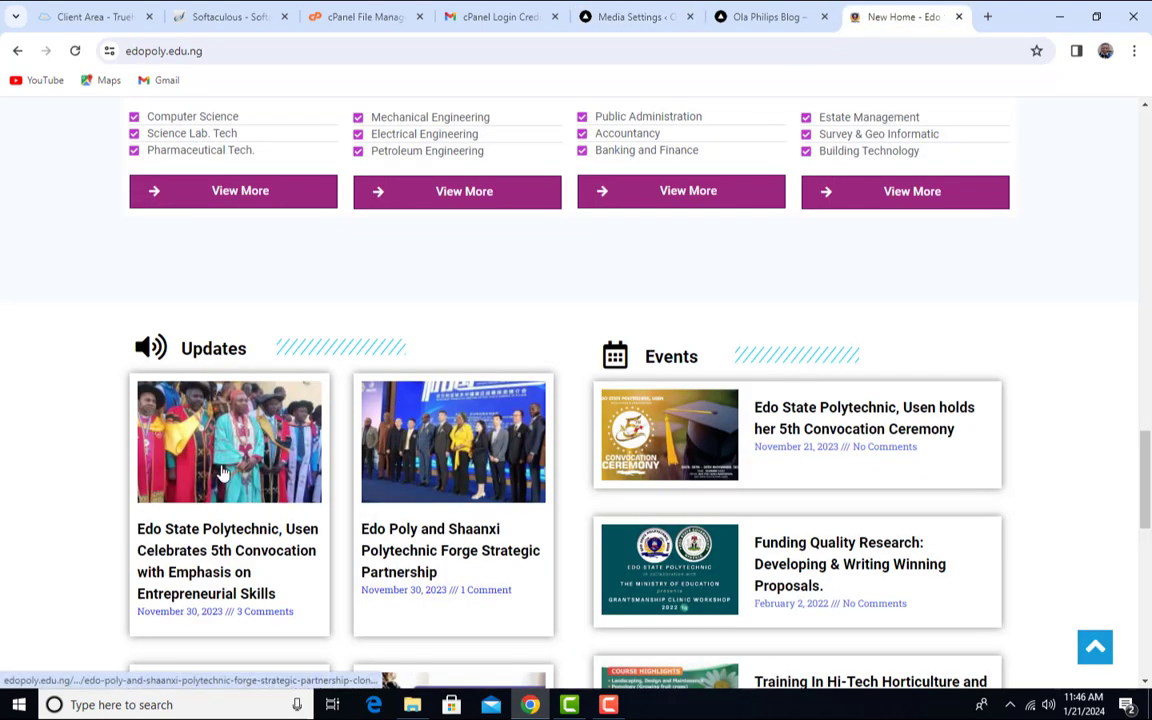
pyautogui.click(672, 10)
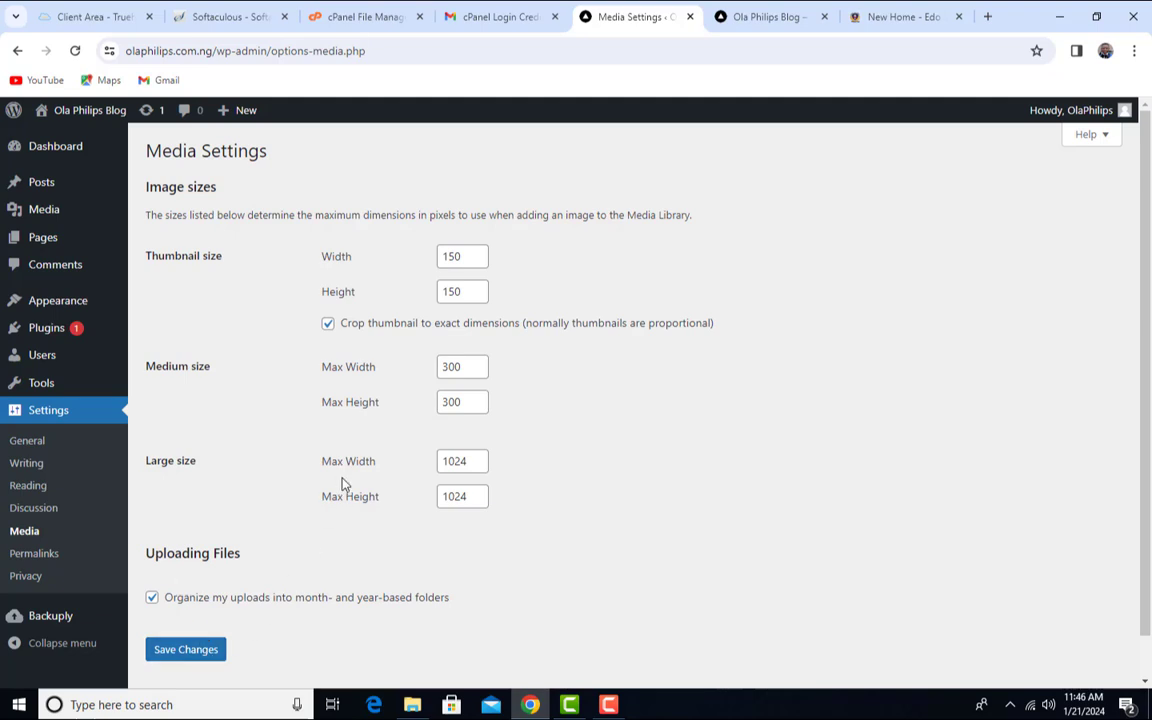
# - Select the Post name permalink structure on the Permalinks settings page
pyautogui.click(52, 556)
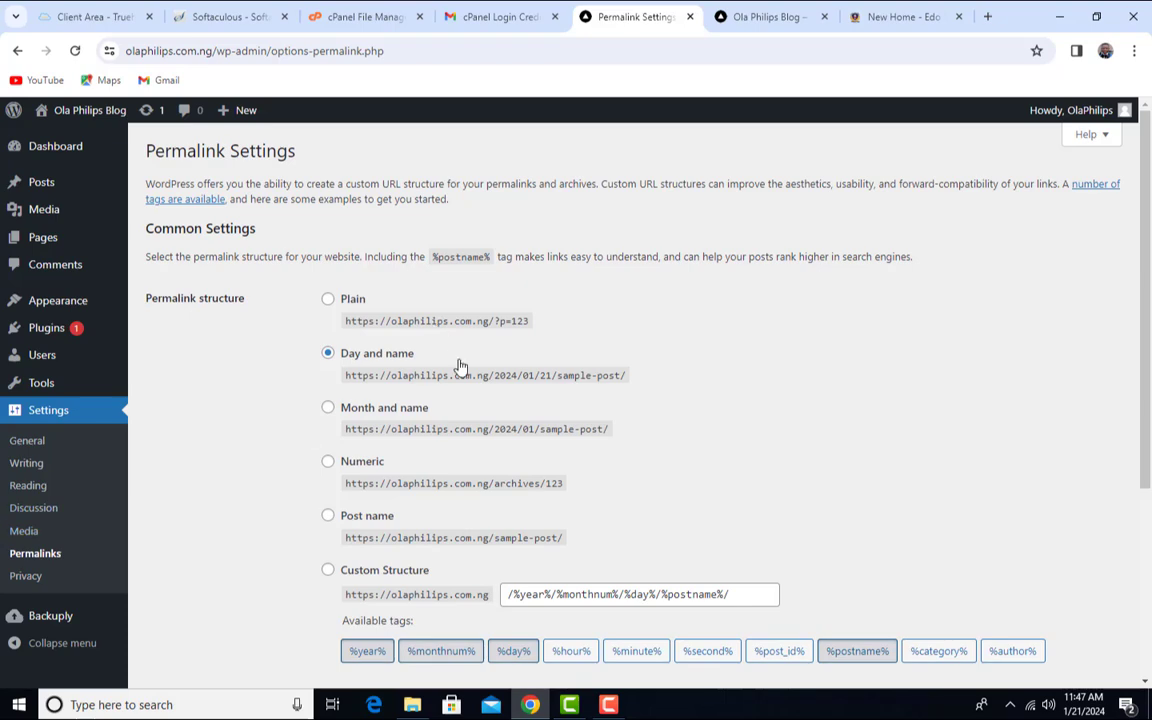
pyautogui.scroll(-3, 463, 378)
pyautogui.scroll(3, 465, 378)
pyautogui.scroll(-1, 468, 378)
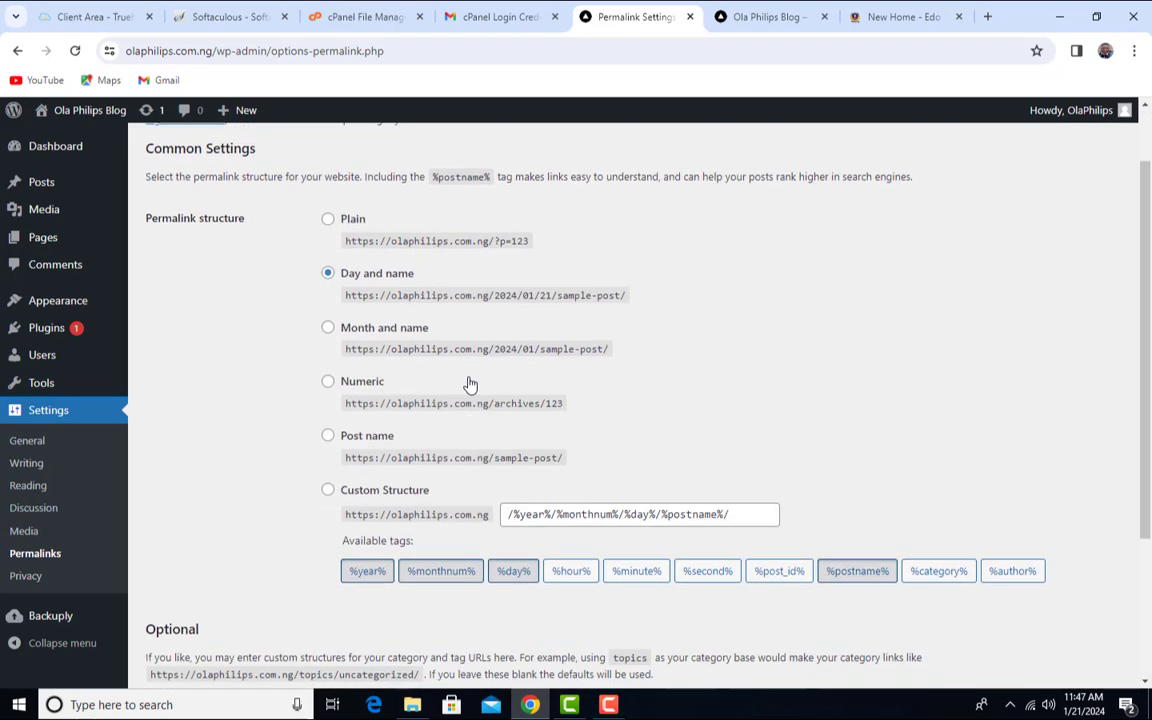
pyautogui.click(328, 436)
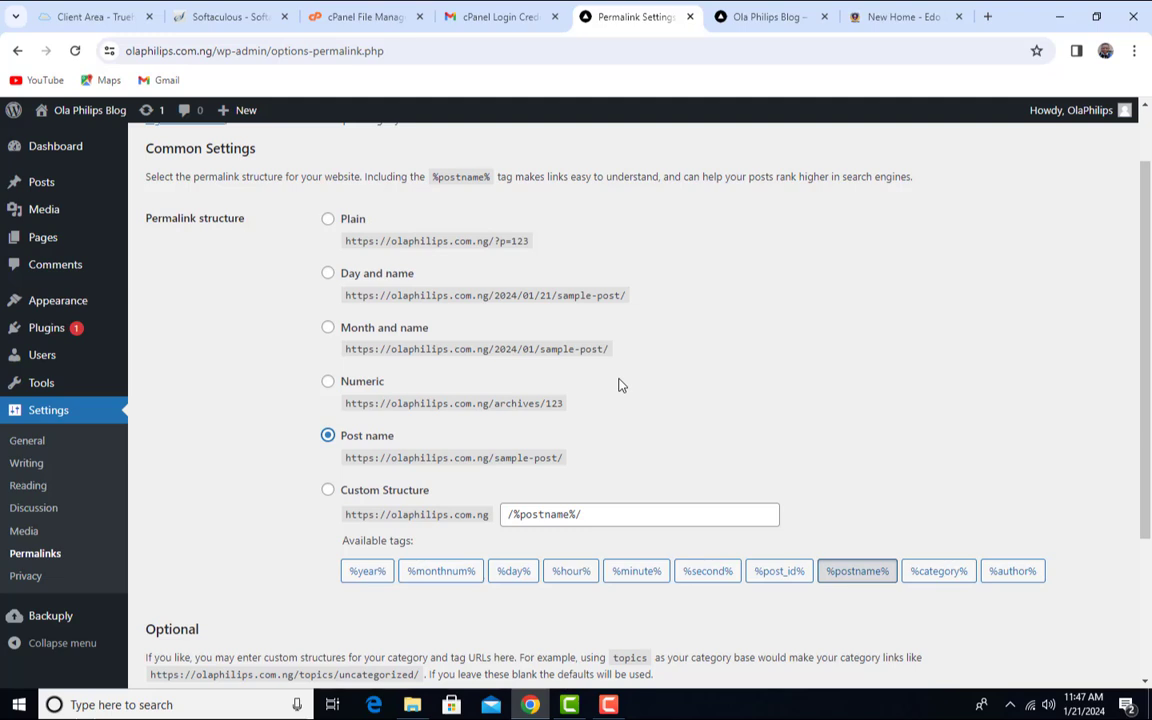
# - Point out the site address and sample-post/ parts of the example URL, then save
pyautogui.scroll(-1, 480, 380)
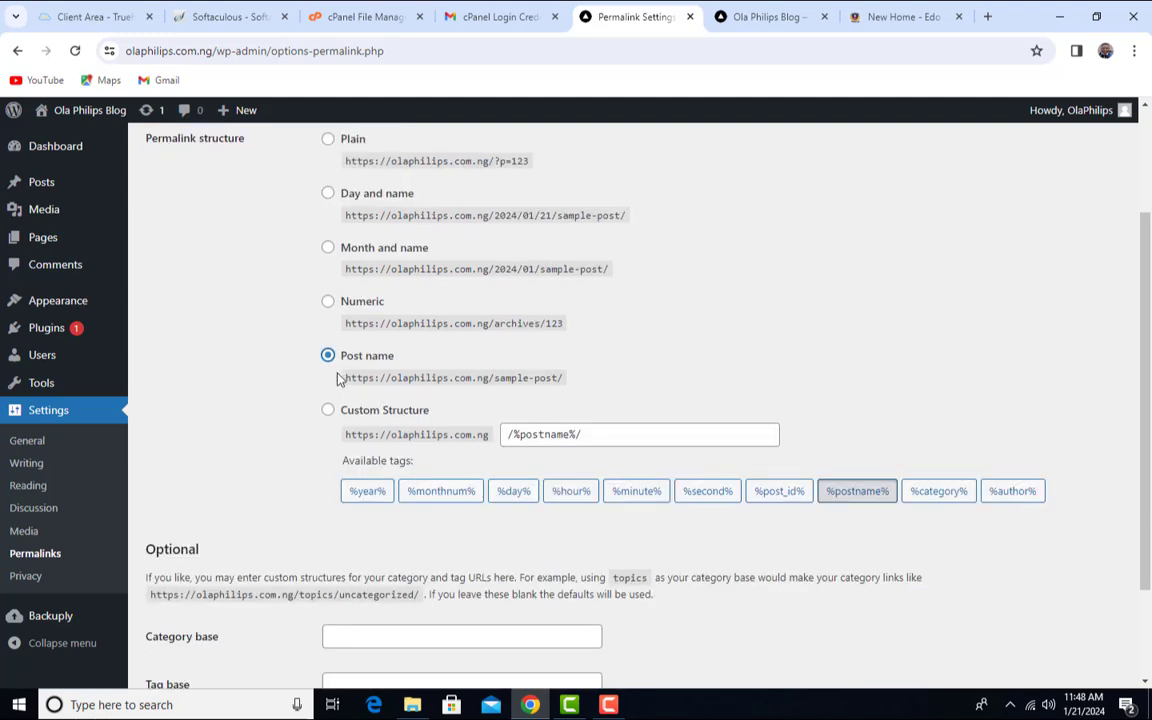
pyautogui.moveTo(491, 378); pyautogui.dragTo(329, 378)
pyautogui.click(507, 399)
pyautogui.moveTo(488, 381); pyautogui.dragTo(347, 373)
pyautogui.click(507, 378)
pyautogui.moveTo(491, 378); pyautogui.dragTo(562, 378)
pyautogui.click(639, 380)
pyautogui.click(932, 14)
pyautogui.scroll(-2, 216, 486)
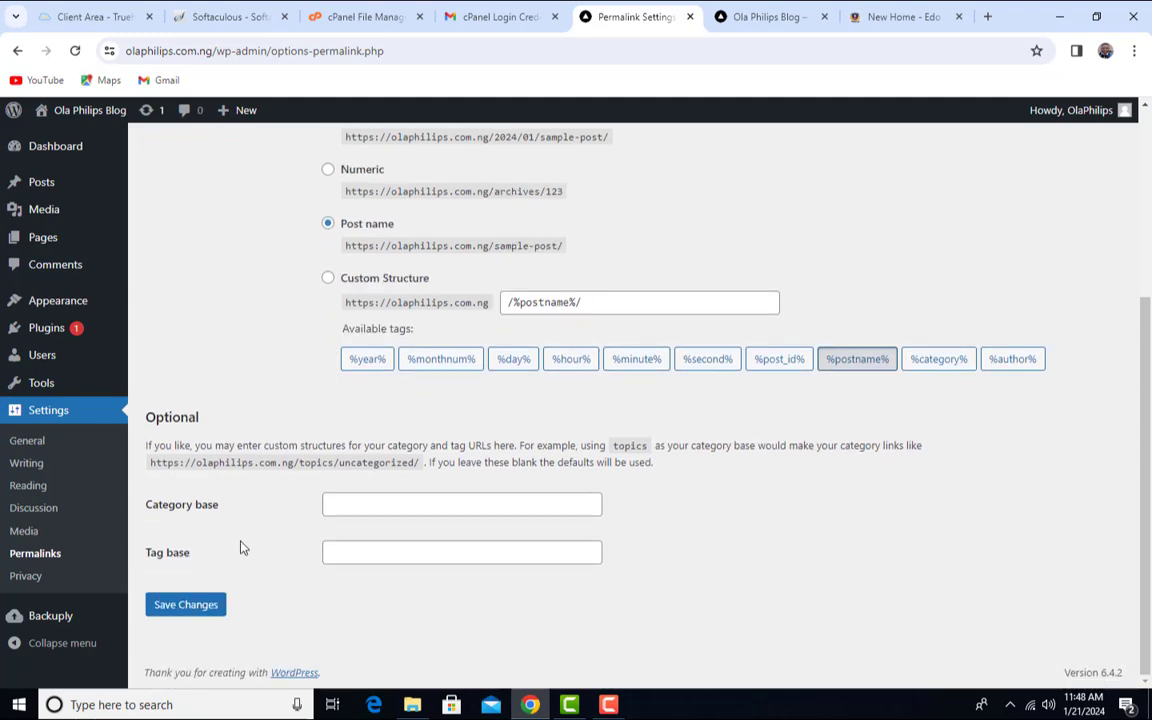
pyautogui.click(208, 608)
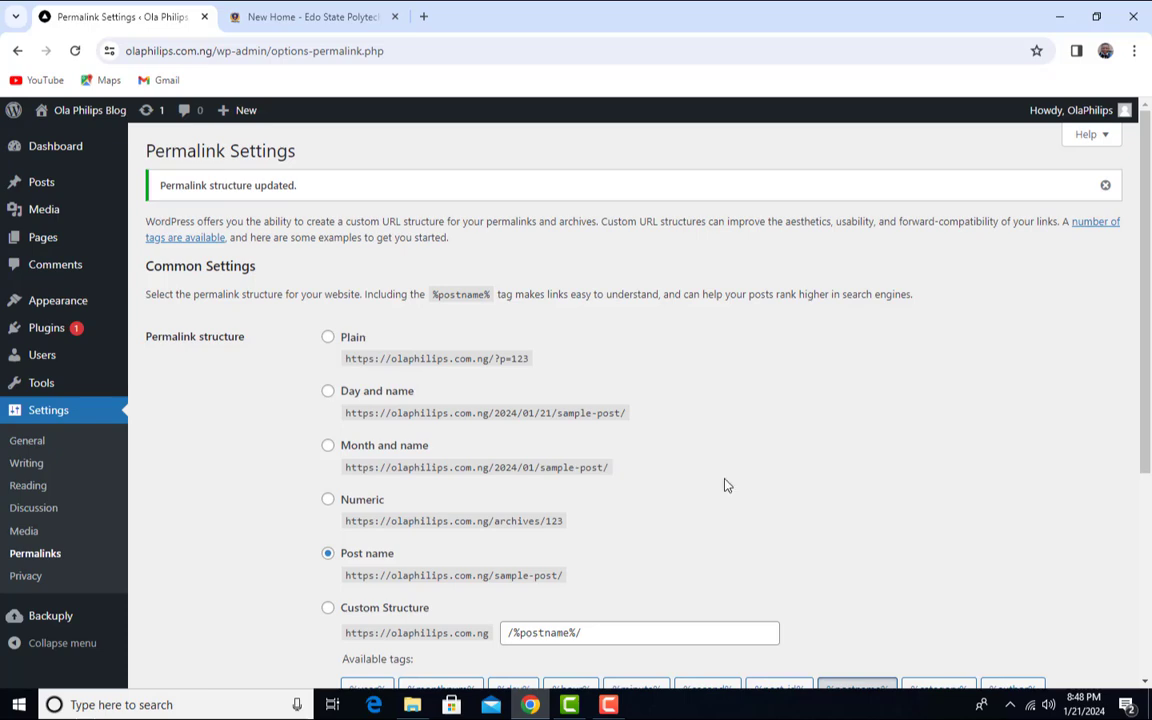
pyautogui.scroll(-2, 725, 486)
pyautogui.scroll(1, 728, 489)
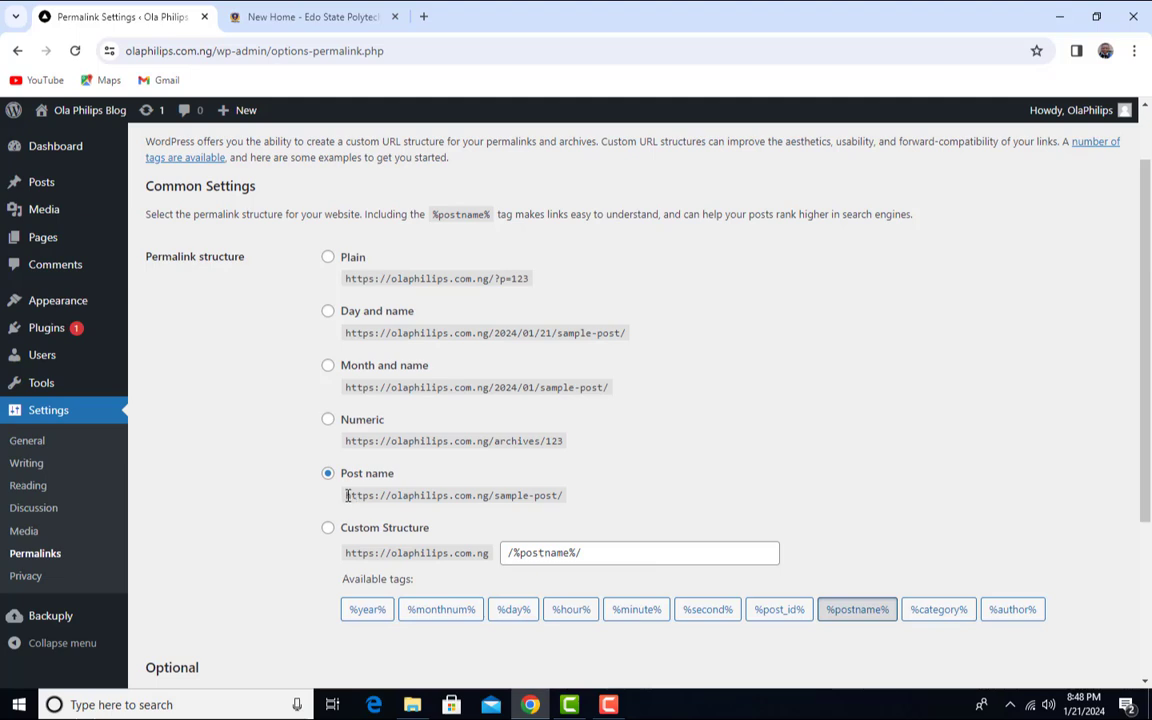
pyautogui.moveTo(563, 503); pyautogui.dragTo(499, 496)
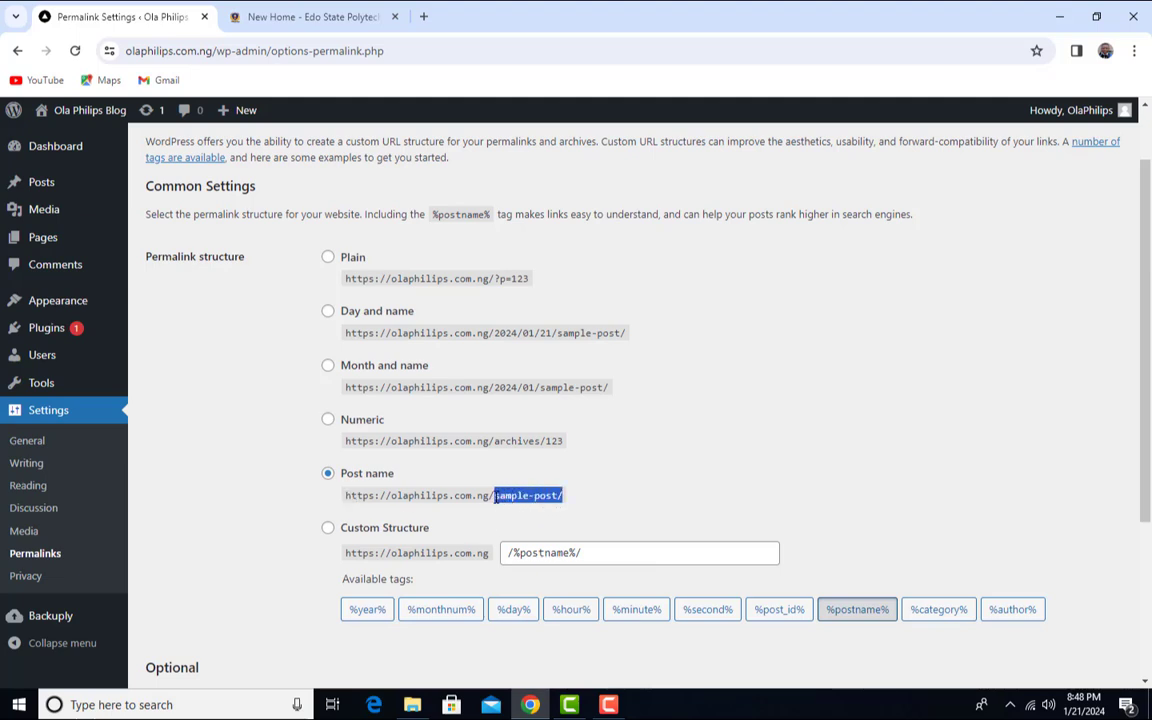
pyautogui.click(500, 498)
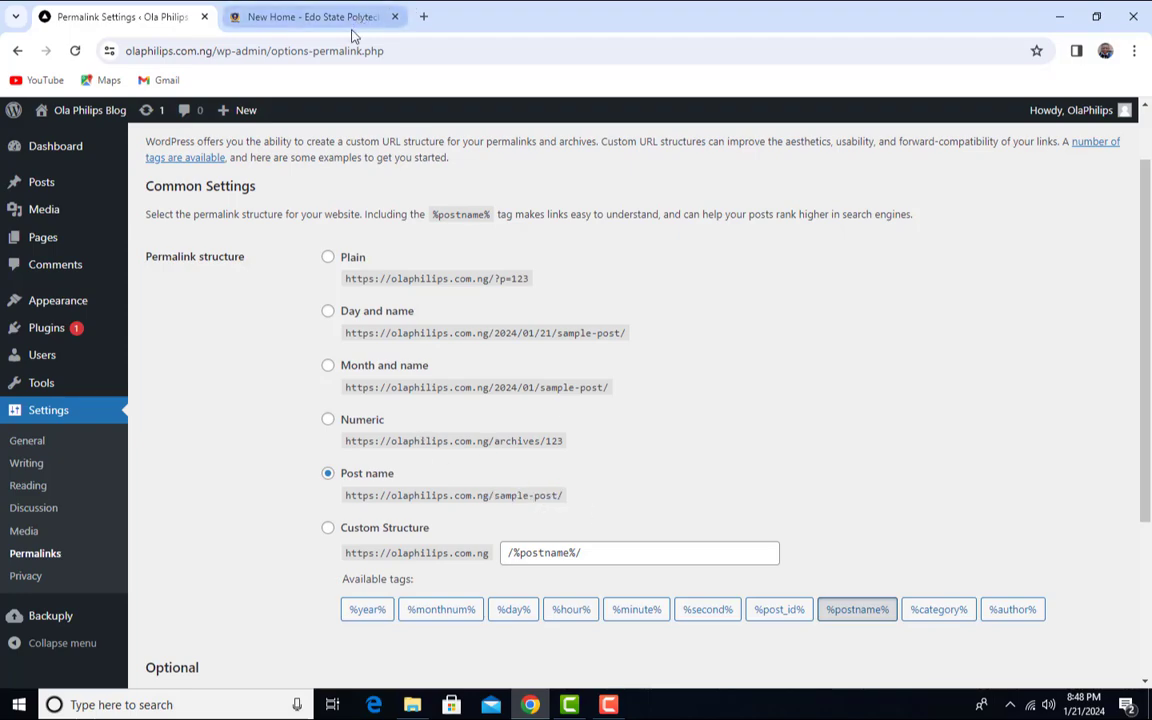
# - Open the Year 2023/2024 academic session admission post on the Edo Poly site
pyautogui.click(300, 16)
pyautogui.scroll(-15, 661, 267)
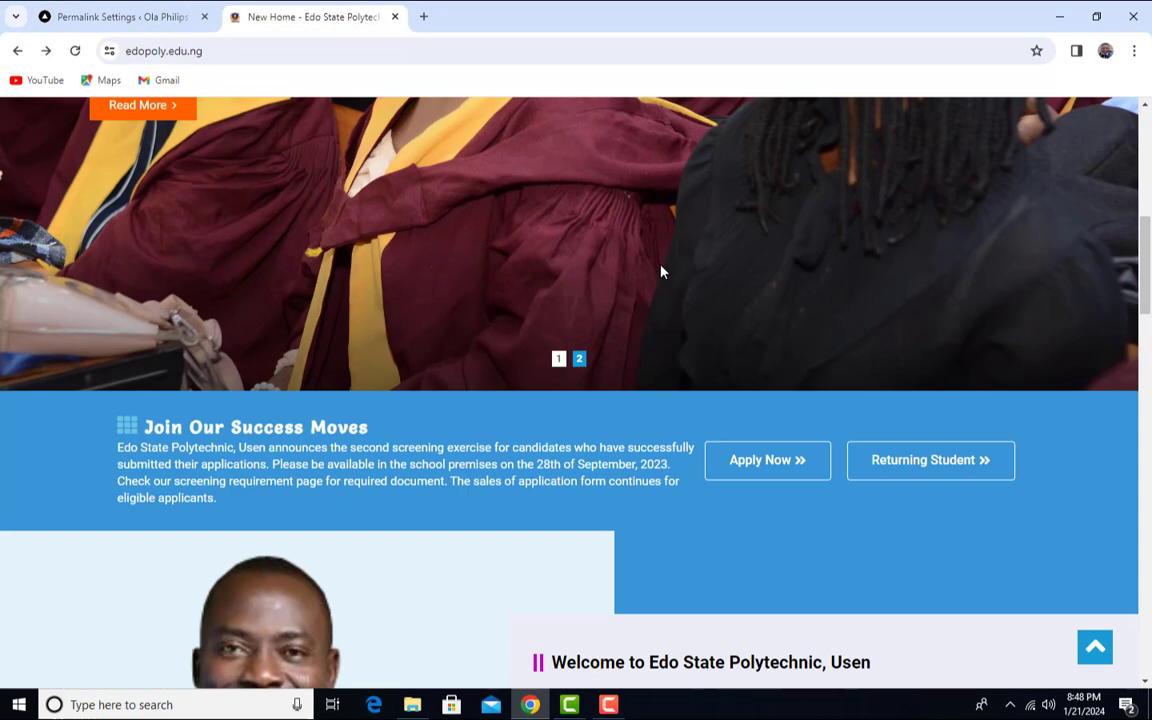
pyautogui.scroll(-3, 663, 278)
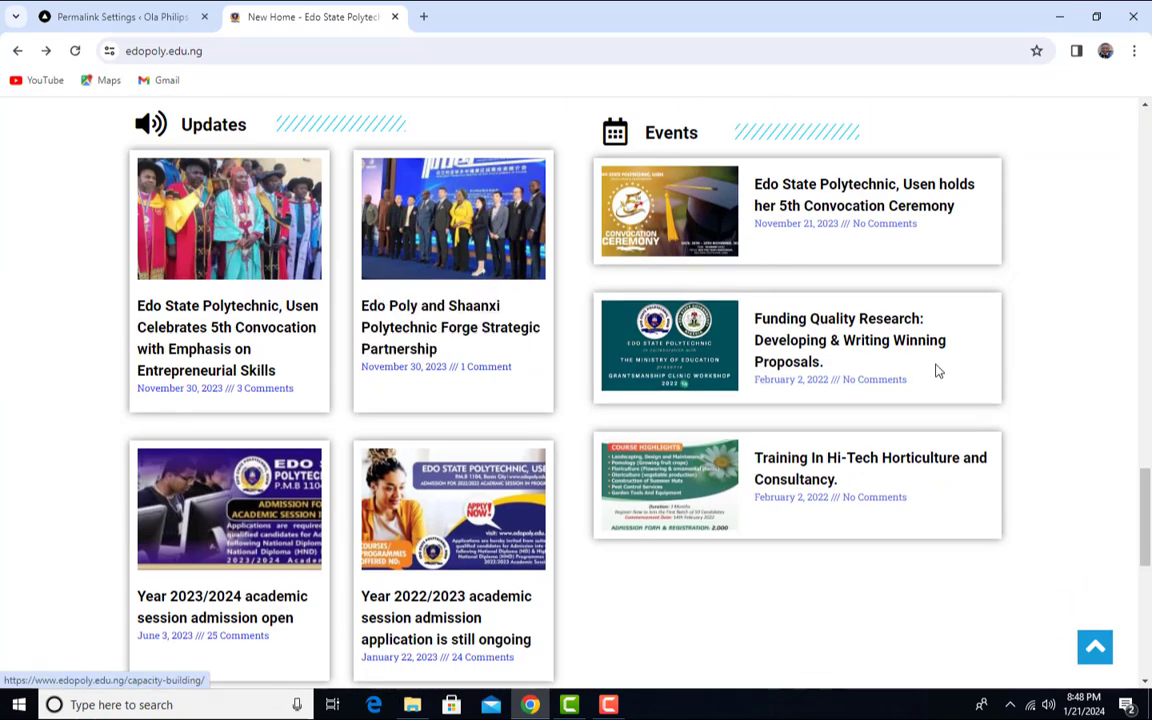
pyautogui.scroll(-2, 468, 422)
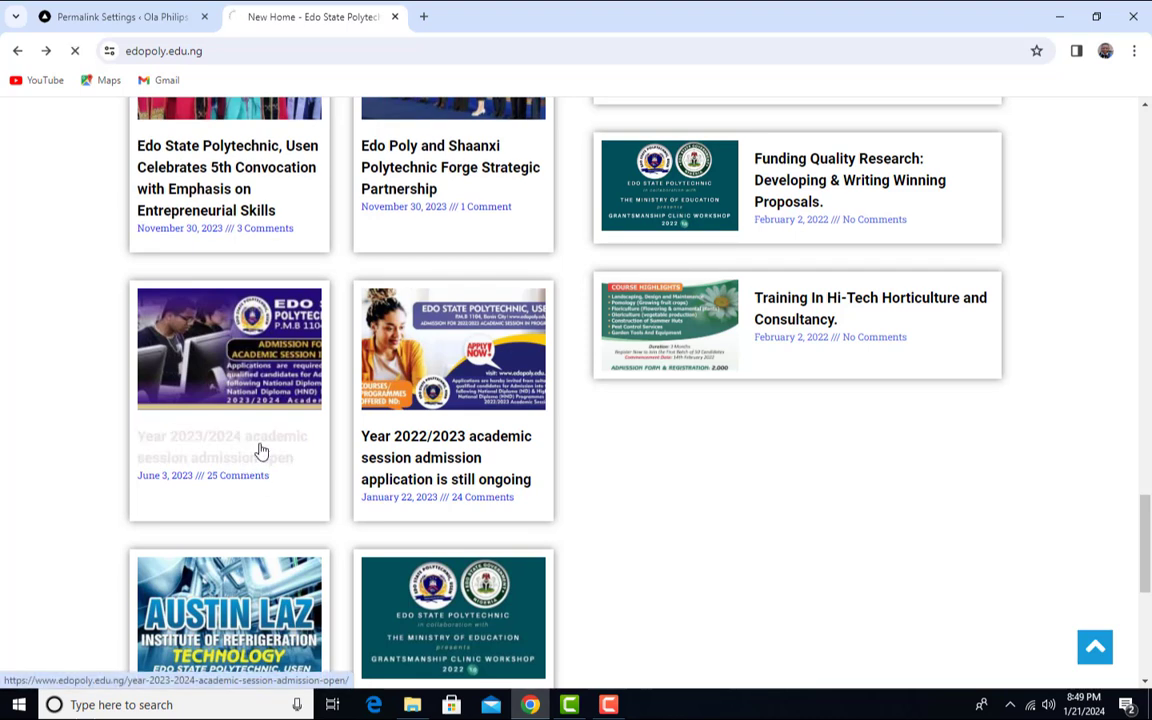
pyautogui.click(261, 451)
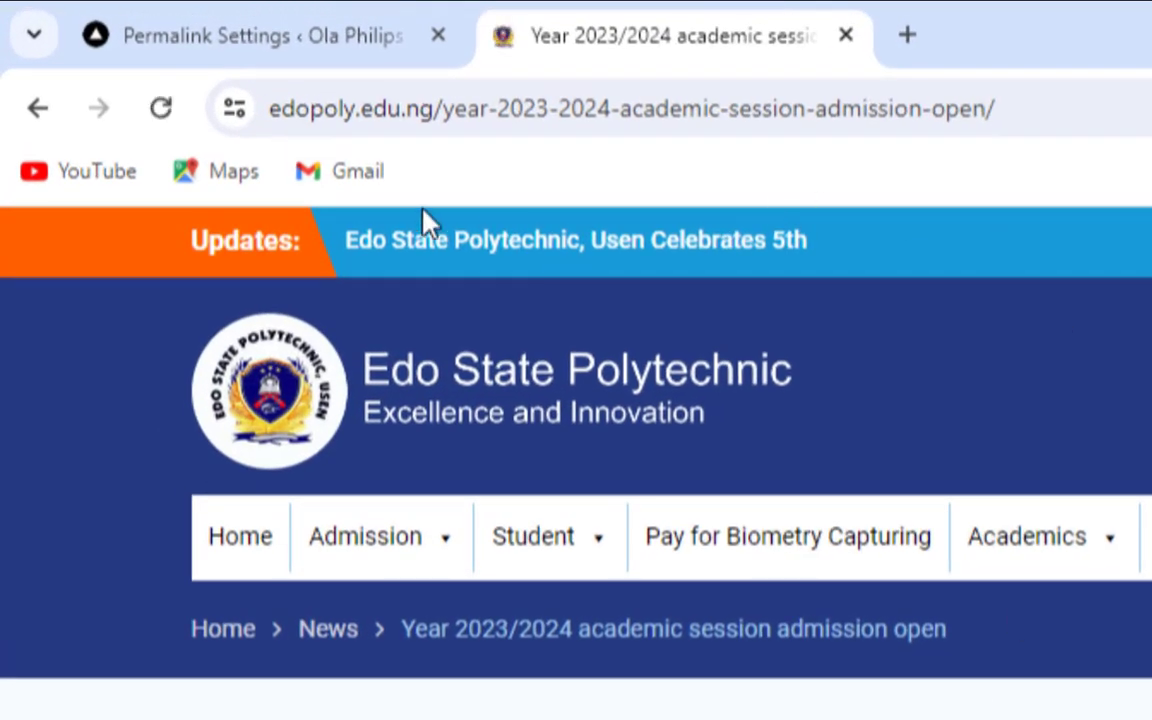
# - Highlight the domain and post-name parts of the post's address, then return to WordPress
pyautogui.click(1000, 108)
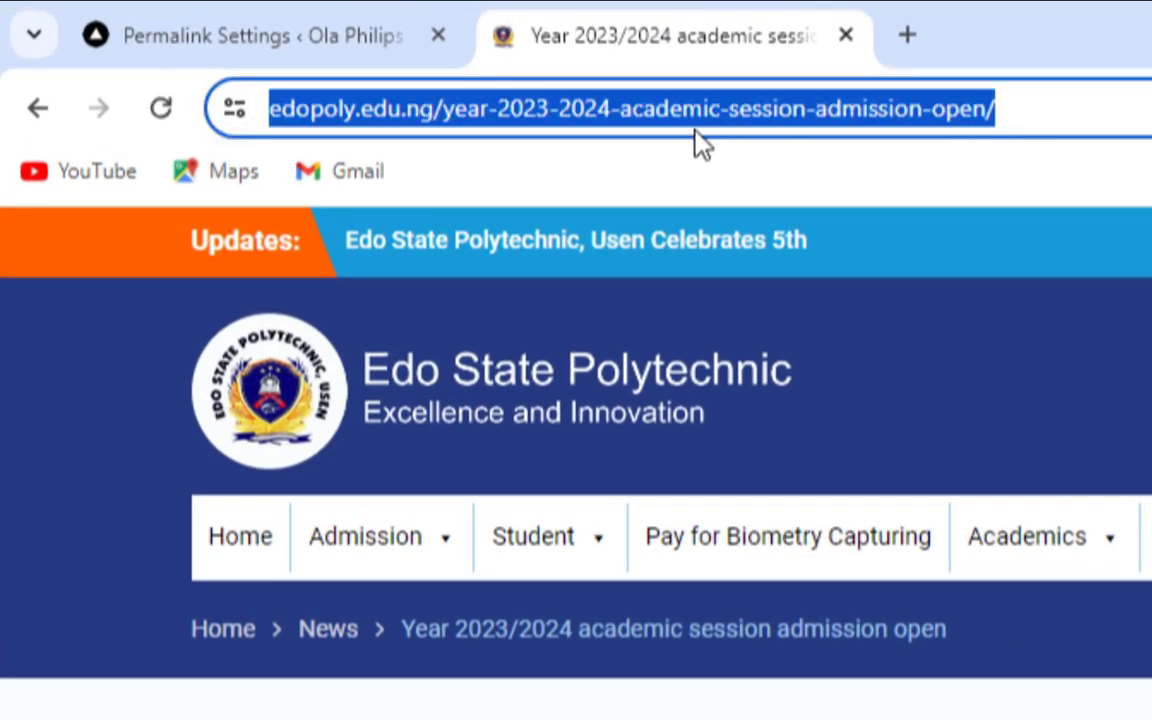
pyautogui.click(1106, 121)
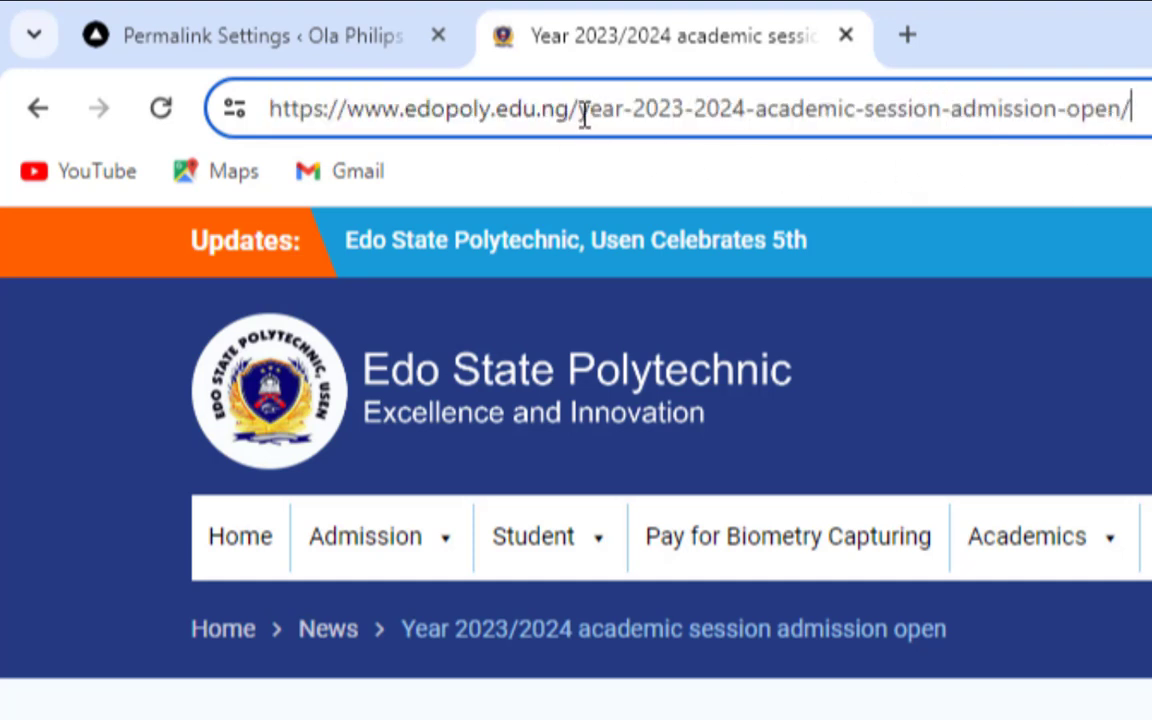
pyautogui.moveTo(578, 108); pyautogui.dragTo(159, 100)
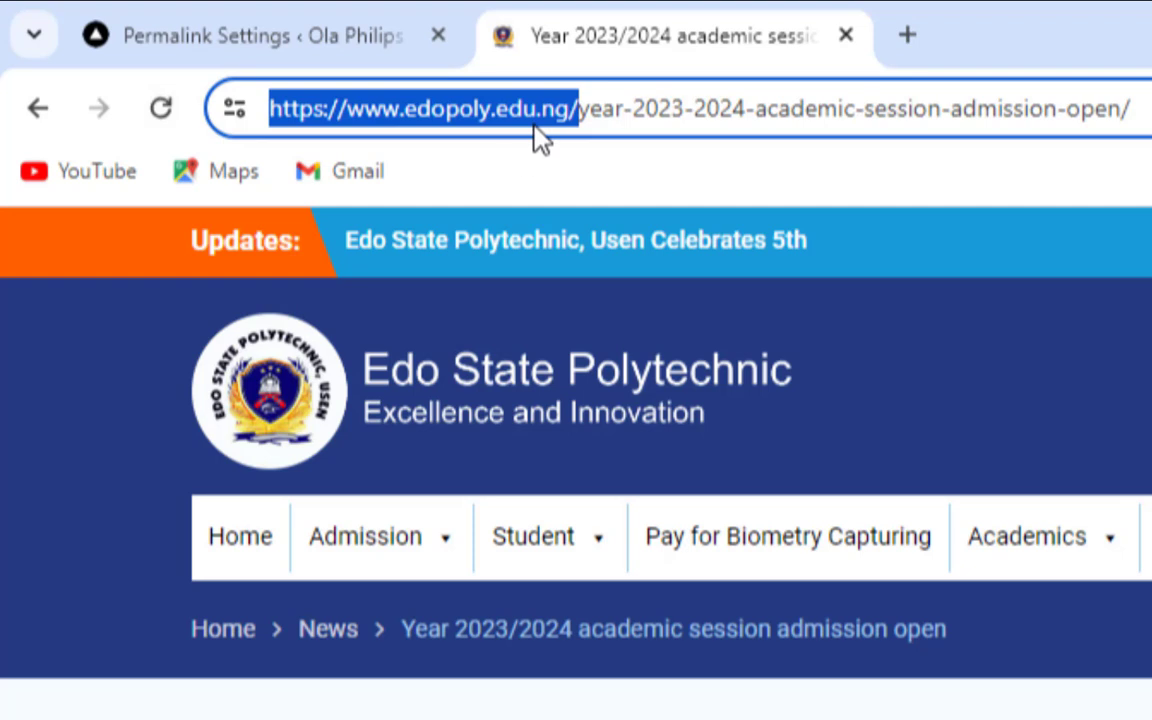
pyautogui.click(590, 108)
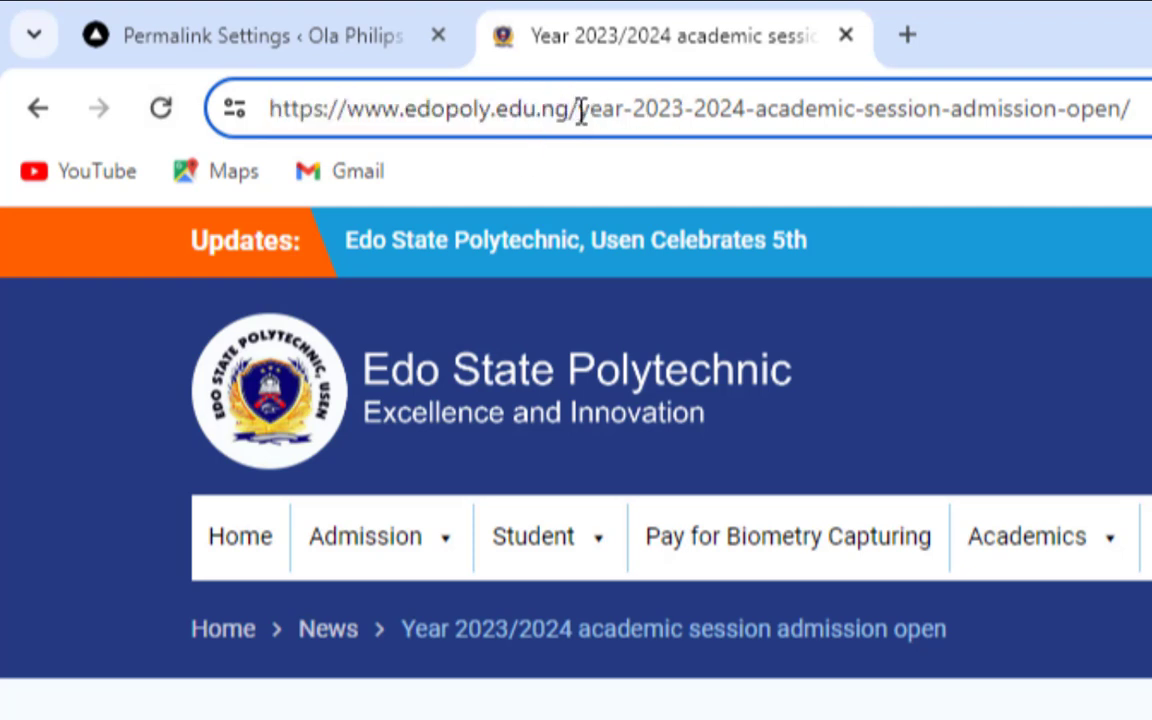
pyautogui.hotkey('shift', 'End')
pyautogui.click(280, 30)
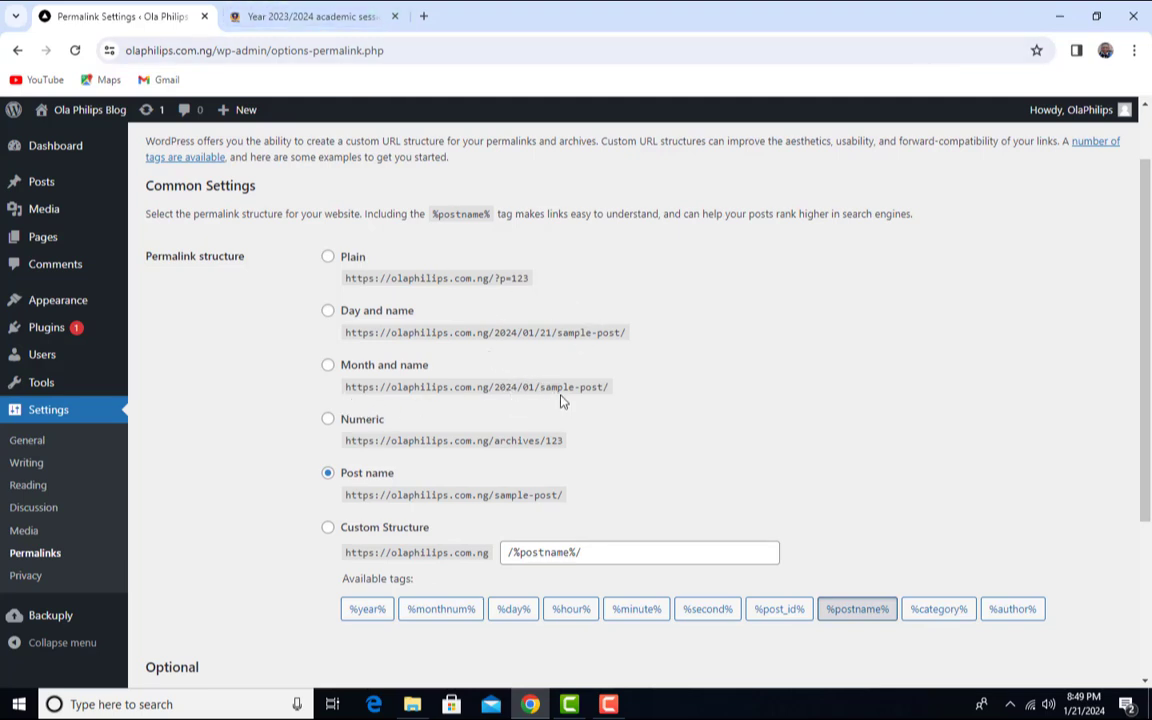
pyautogui.click(320, 18)
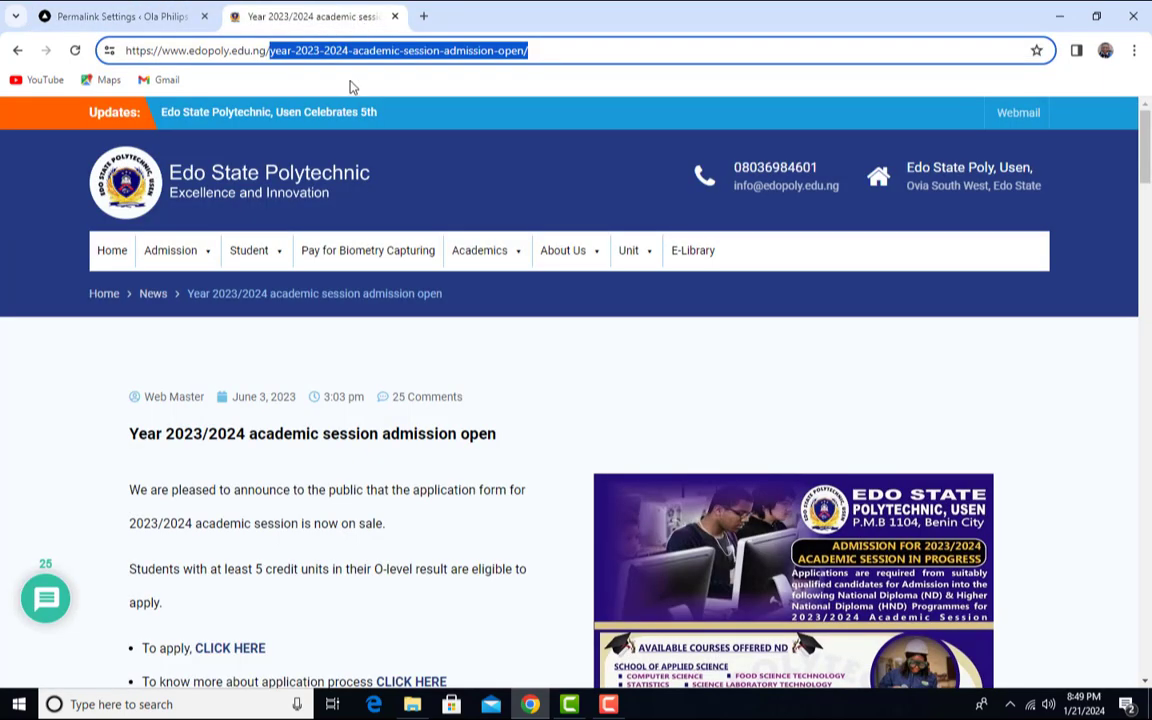
pyautogui.click(330, 50)
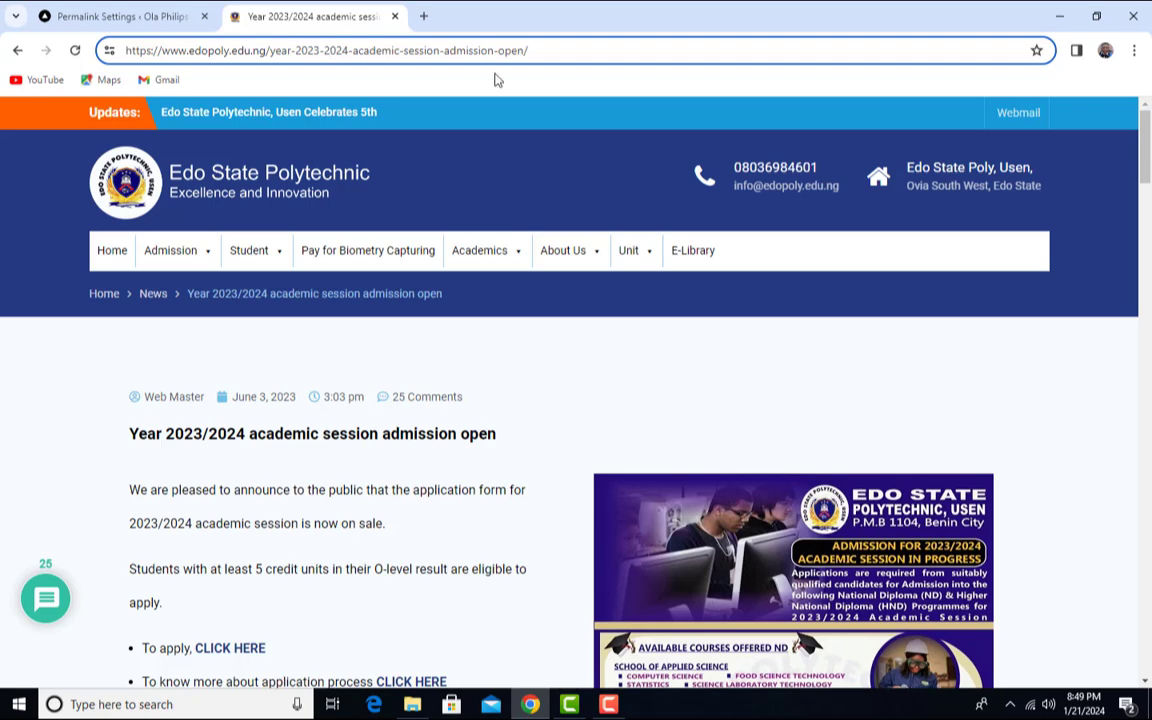
pyautogui.click(152, 20)
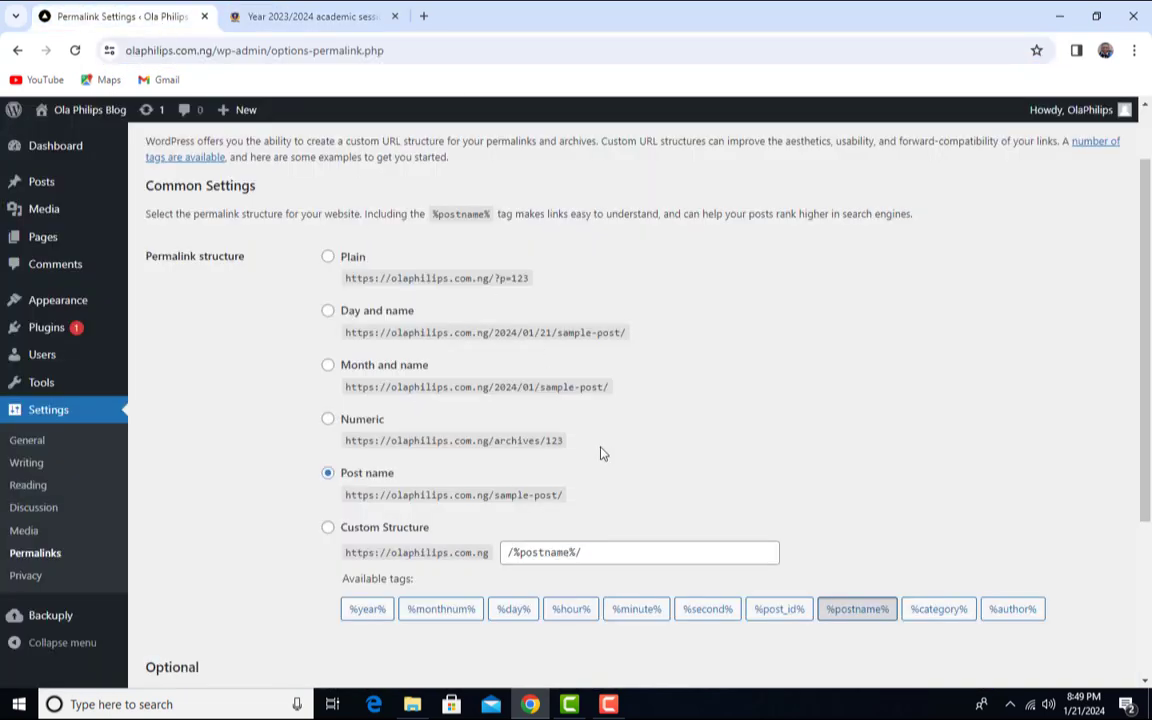
pyautogui.scroll(-1, 40, 590)
# - Assign the existing Privacy Policy page as the site's privacy policy page
pyautogui.click(26, 578)
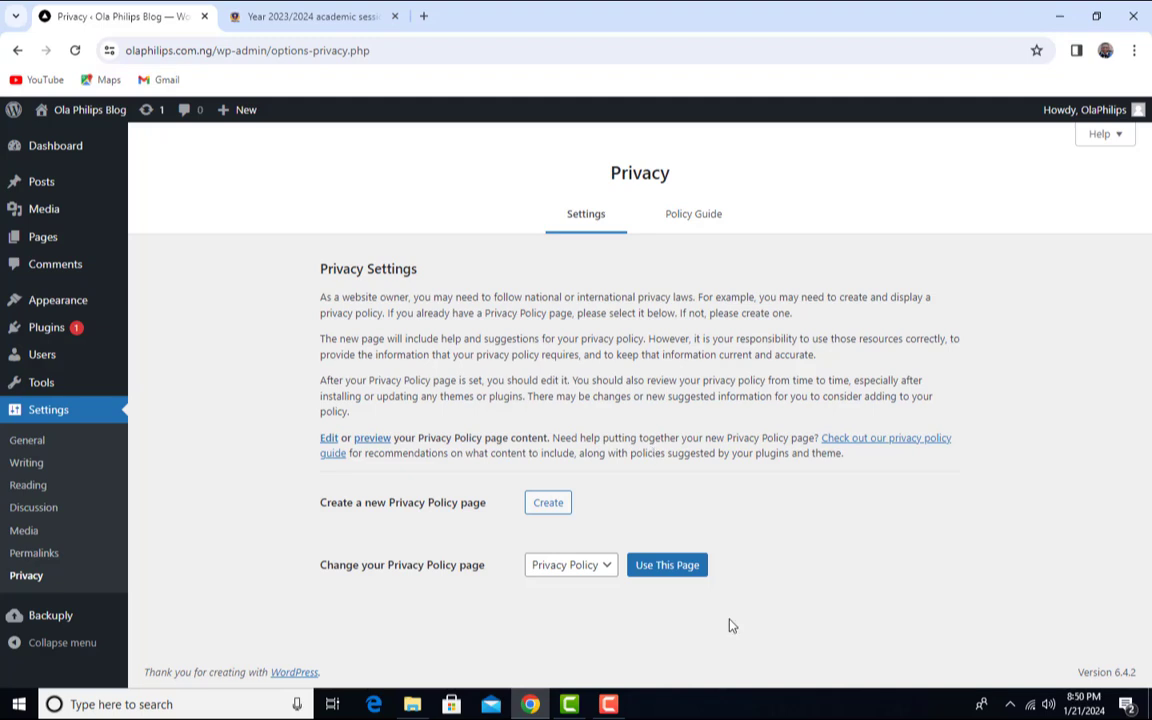
pyautogui.click(606, 574)
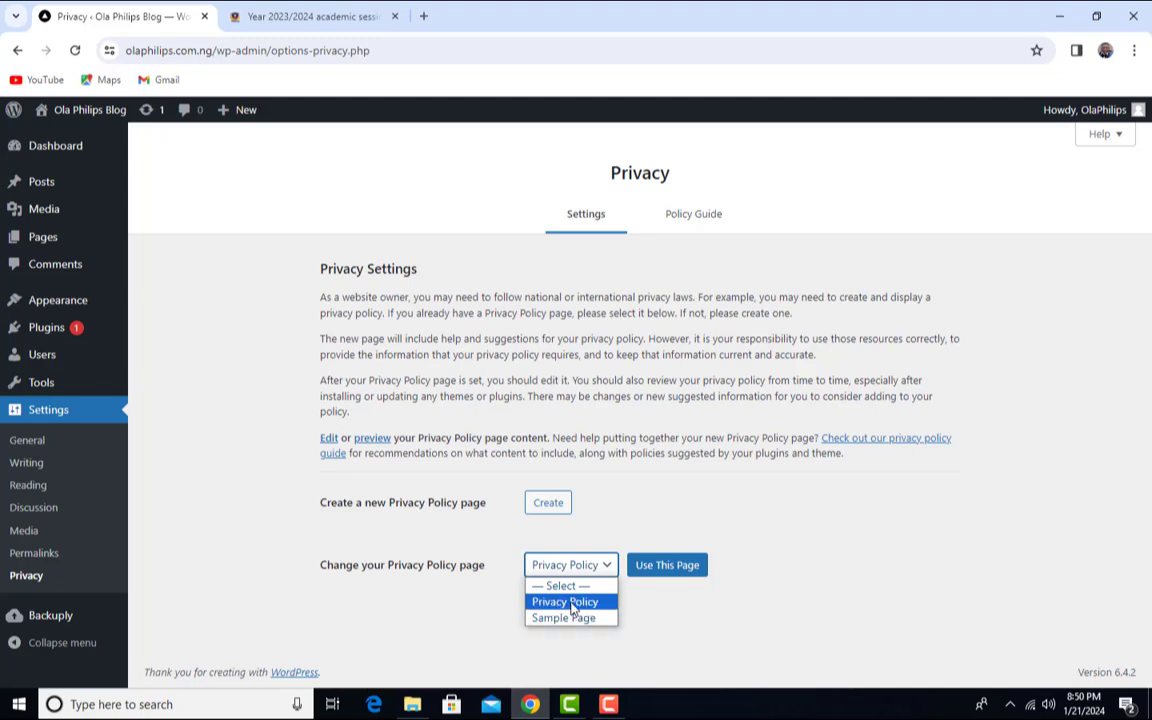
pyautogui.click(686, 580)
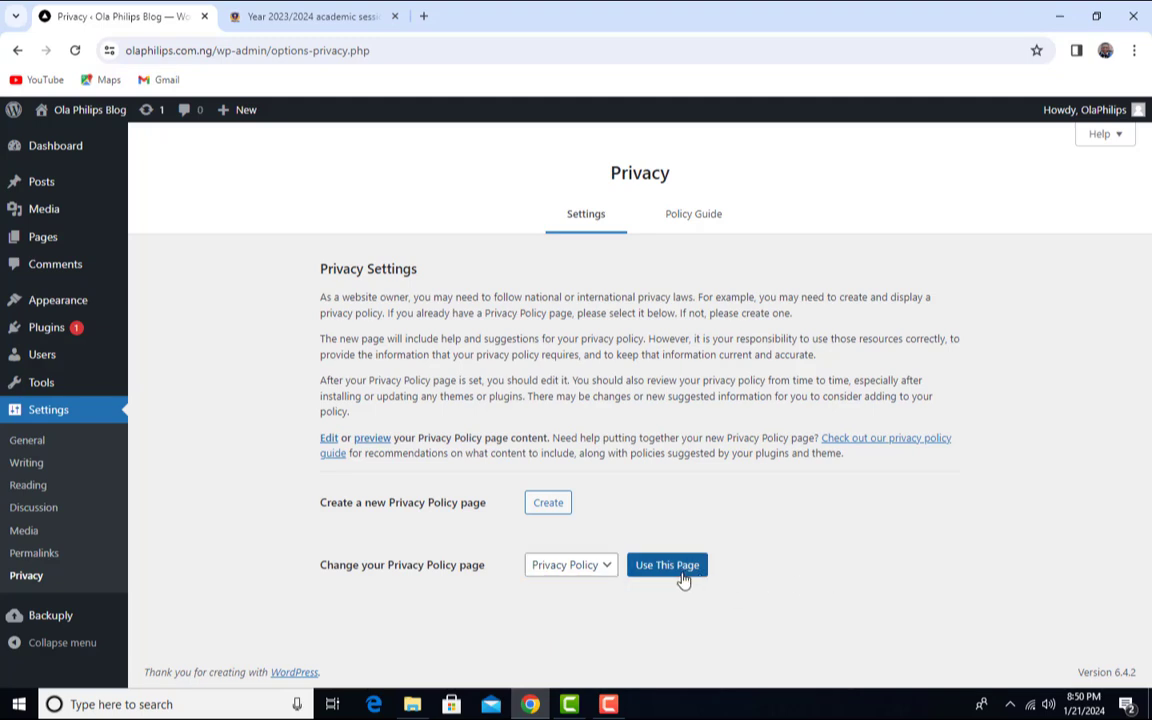
pyautogui.click(612, 568)
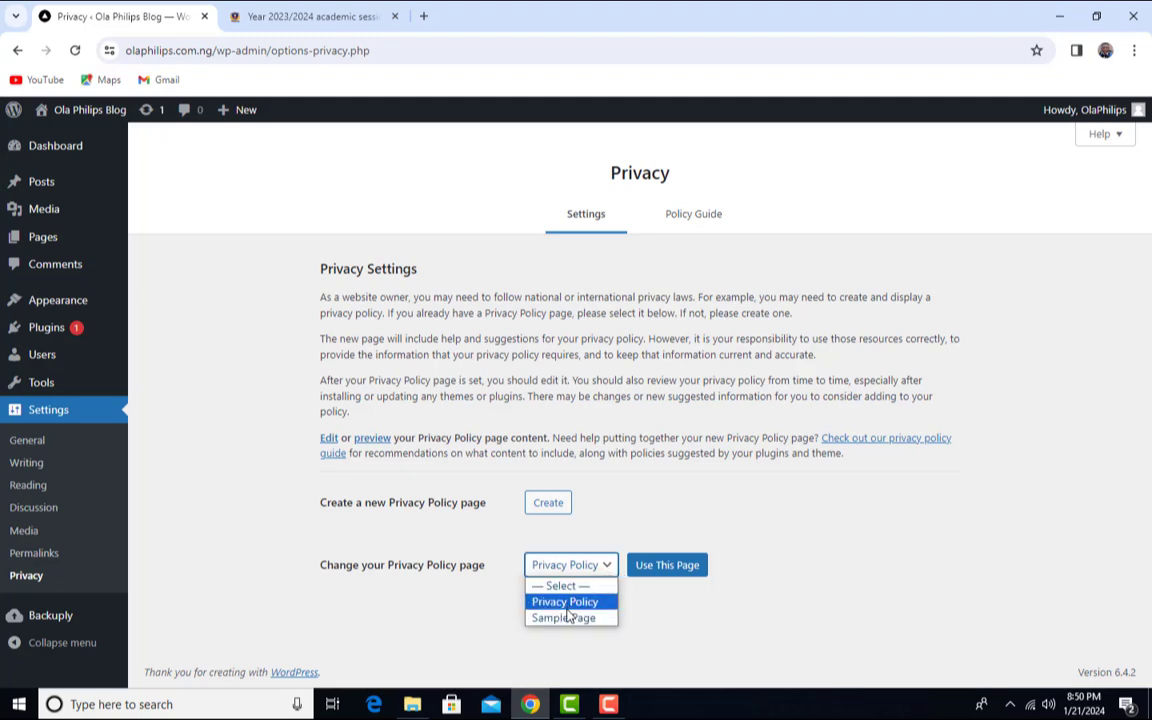
pyautogui.click(568, 603)
pyautogui.click(793, 613)
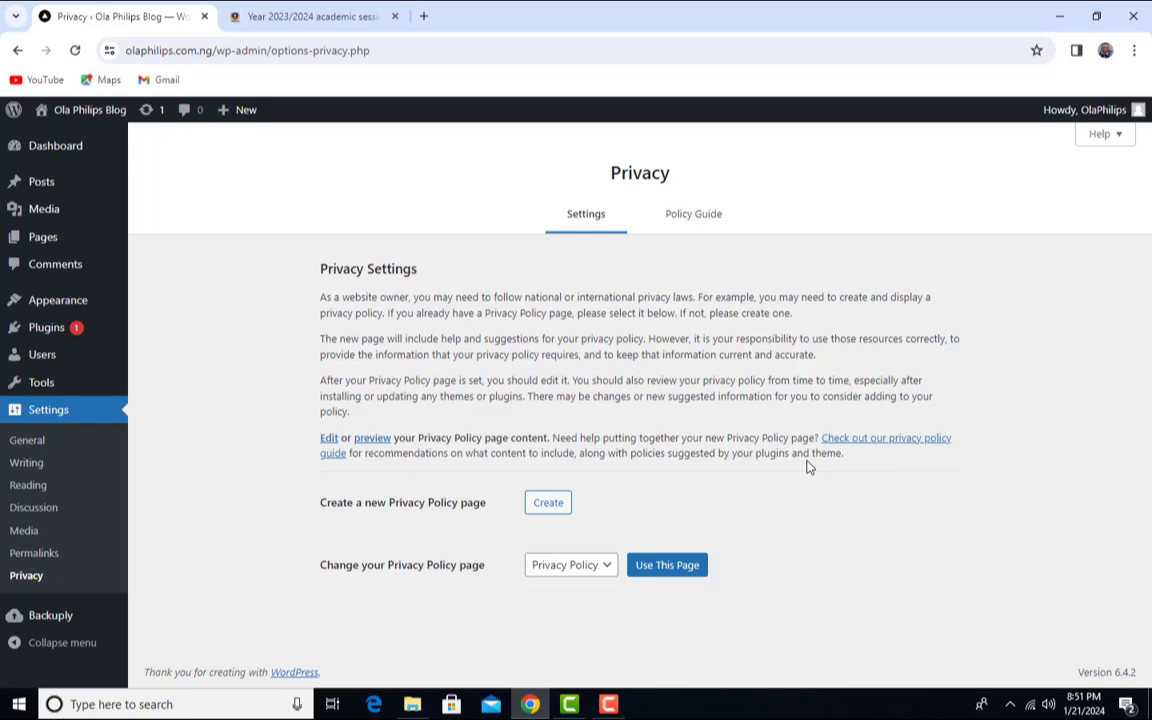
# - Open the blog's front page in a new tab via Visit Site, browse it, then return to Privacy
pyautogui.moveTo(66, 106)
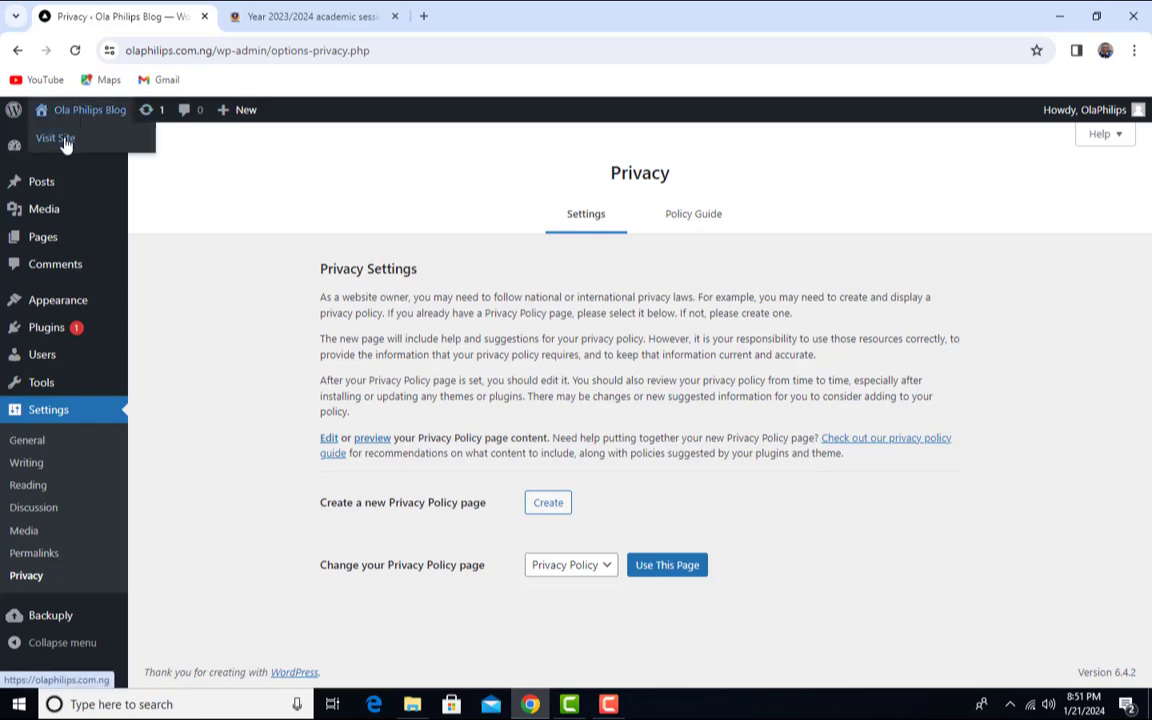
pyautogui.rightClick(65, 139)
pyautogui.click(136, 157)
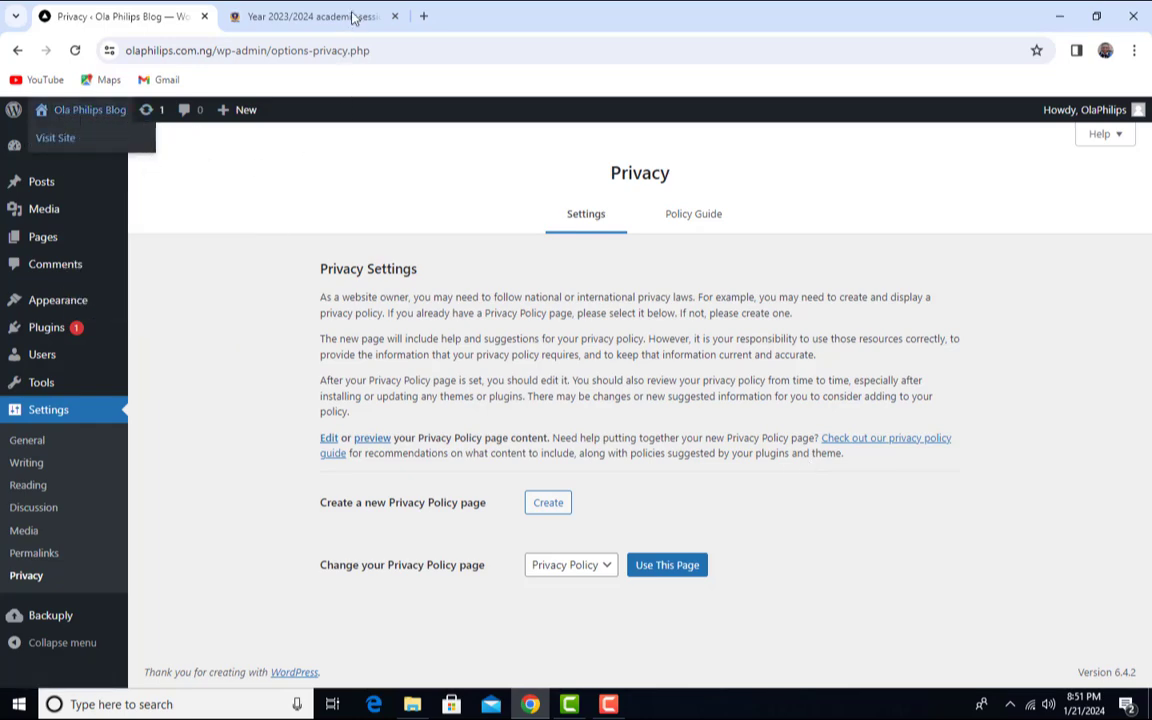
pyautogui.click(352, 17)
pyautogui.scroll(-6, 494, 432)
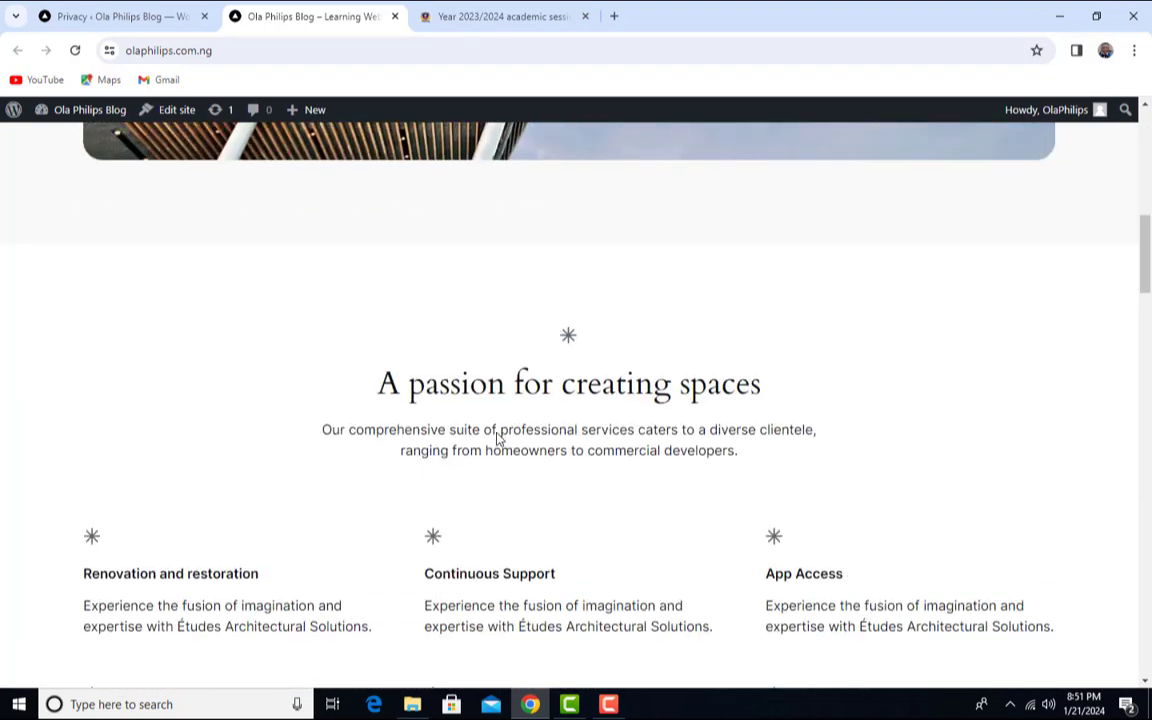
pyautogui.scroll(-15, 497, 440)
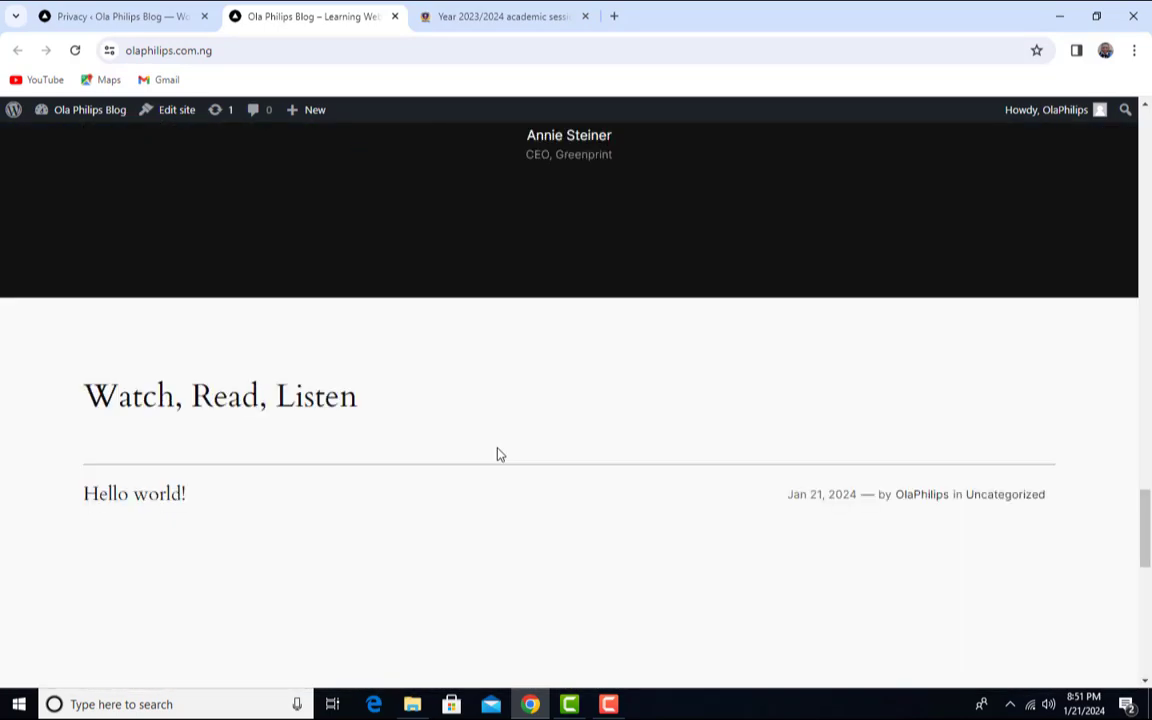
pyautogui.scroll(18, 637, 509)
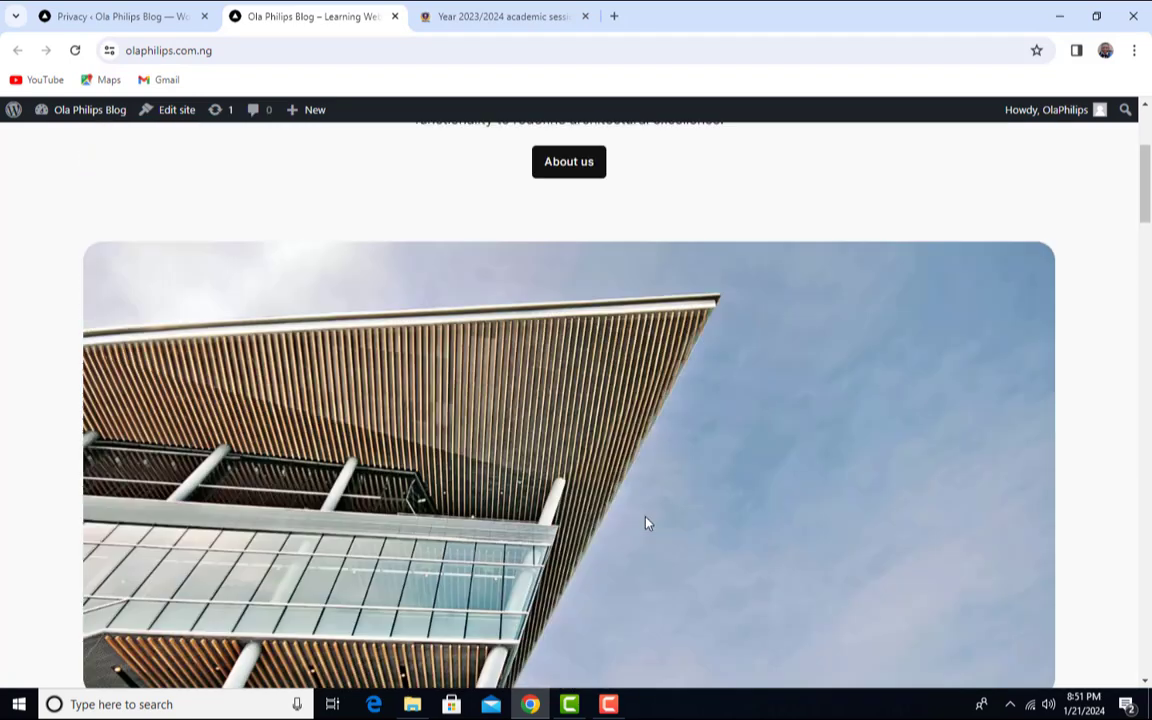
pyautogui.scroll(3, 646, 522)
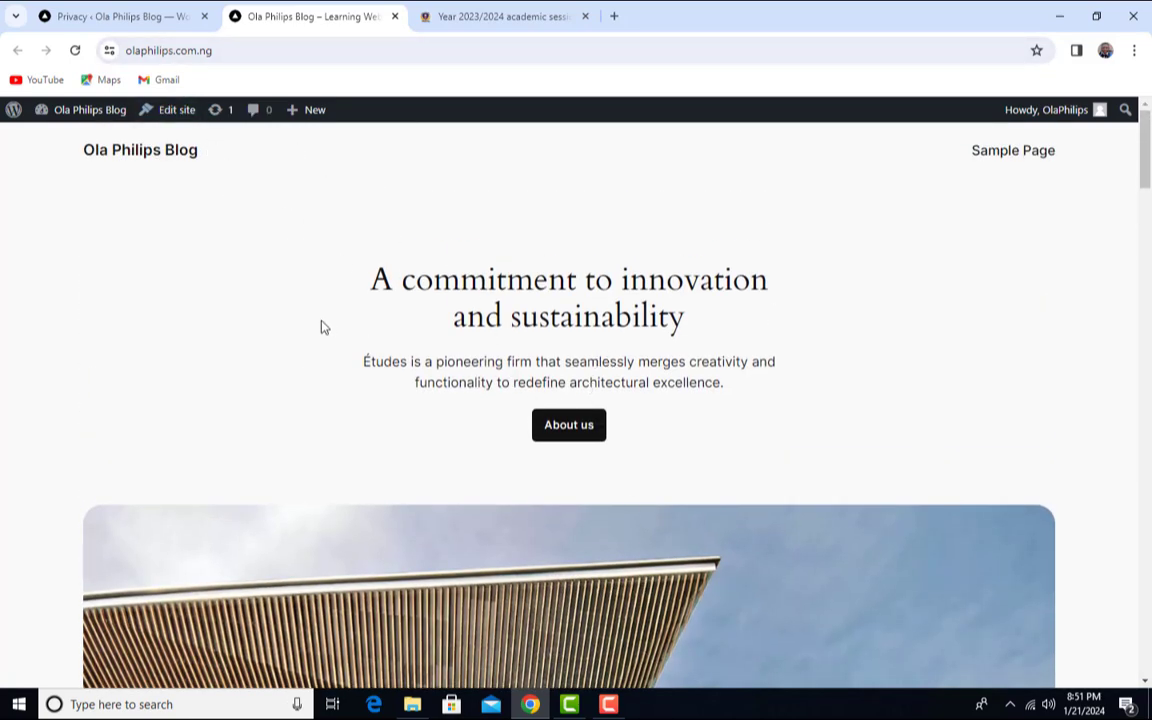
pyautogui.click(157, 28)
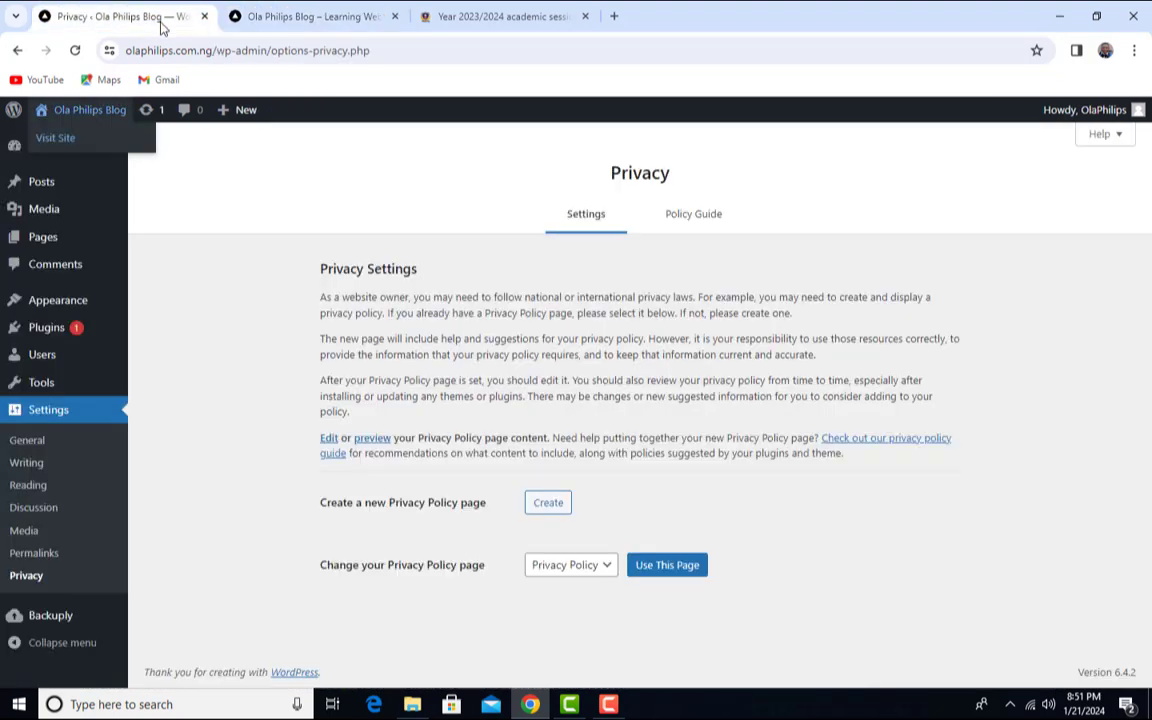